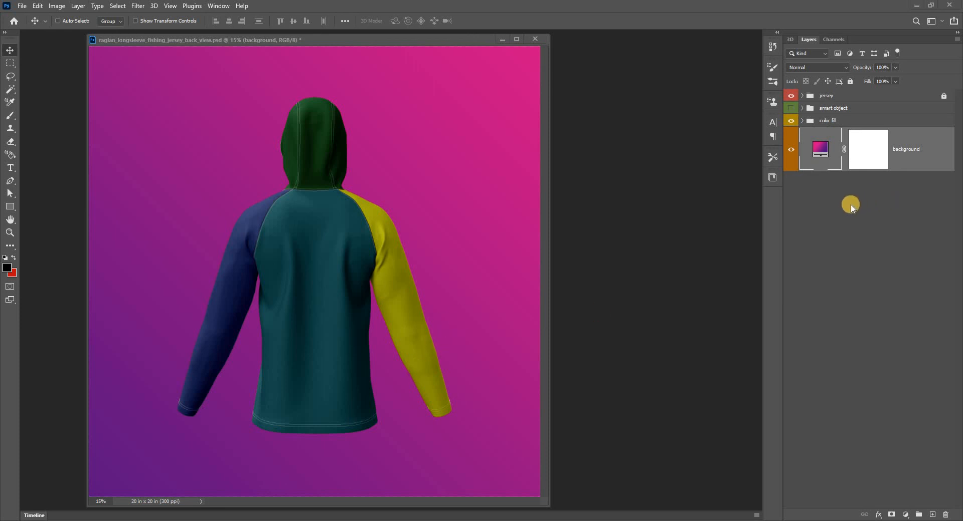
- Expand the color fill group, then preview the smart object group's design on the jersey and inspect the layers inside that group
{"action": "left_click_drag", "start_coordinate": [380, 42], "coordinate": [392, 42]}
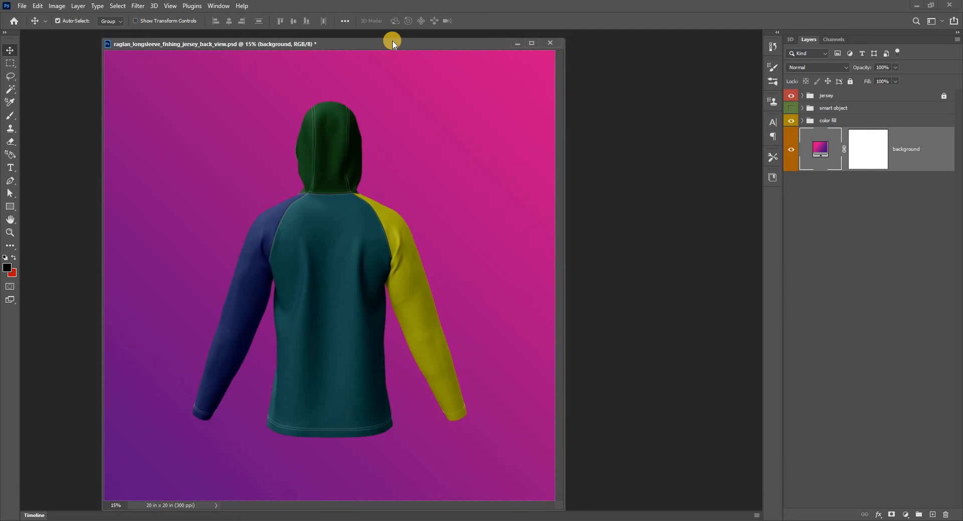
{"action": "left_click", "coordinate": [801, 121]}
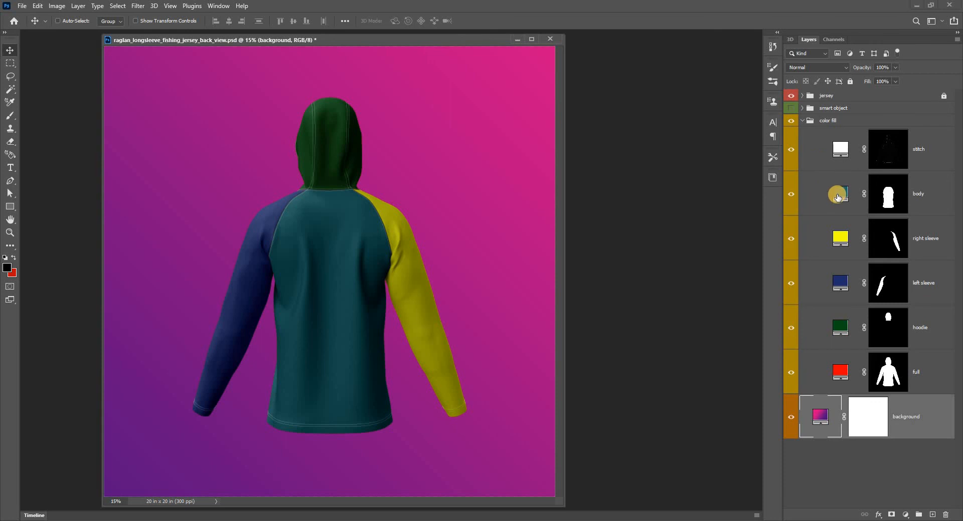
{"action": "left_click", "coordinate": [791, 108]}
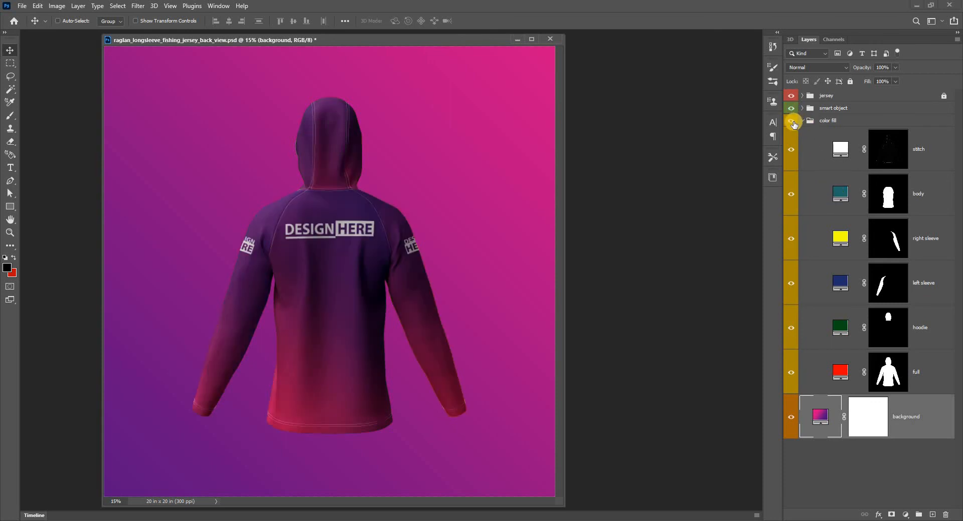
{"action": "left_click", "coordinate": [792, 108]}
{"action": "left_click", "coordinate": [802, 108]}
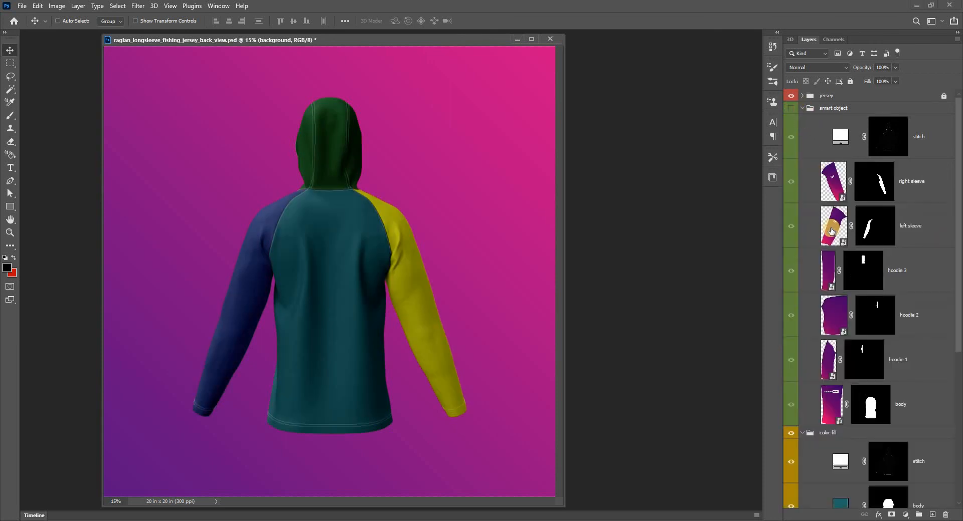
{"action": "scroll", "coordinate": [805, 118], "scroll_direction": "down", "scroll_amount": 1}
{"action": "scroll", "coordinate": [807, 120], "scroll_direction": "up", "scroll_amount": 1}
{"action": "left_click", "coordinate": [802, 108]}
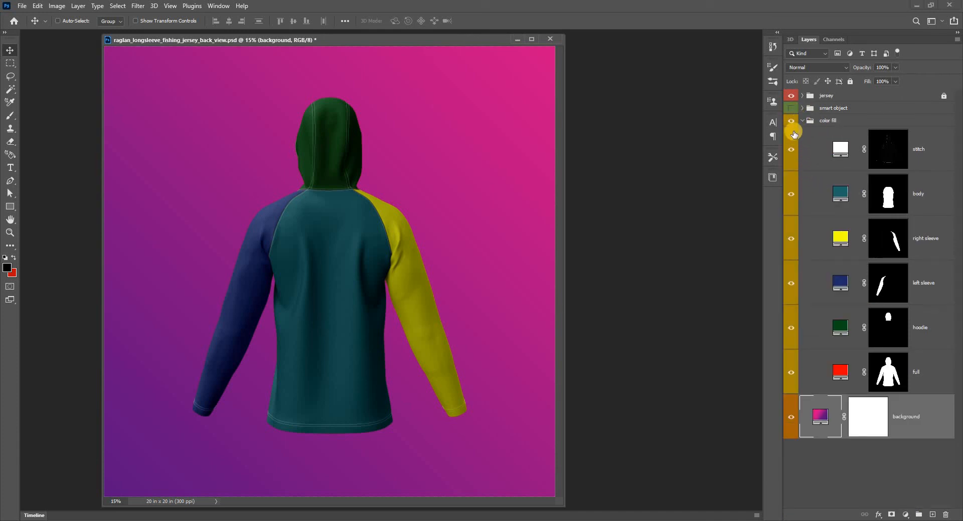
- Examine the stitch layer's effect on the hood seams by toggling its visibility at close range
{"action": "left_click", "coordinate": [790, 150]}
{"action": "left_click", "coordinate": [791, 149]}
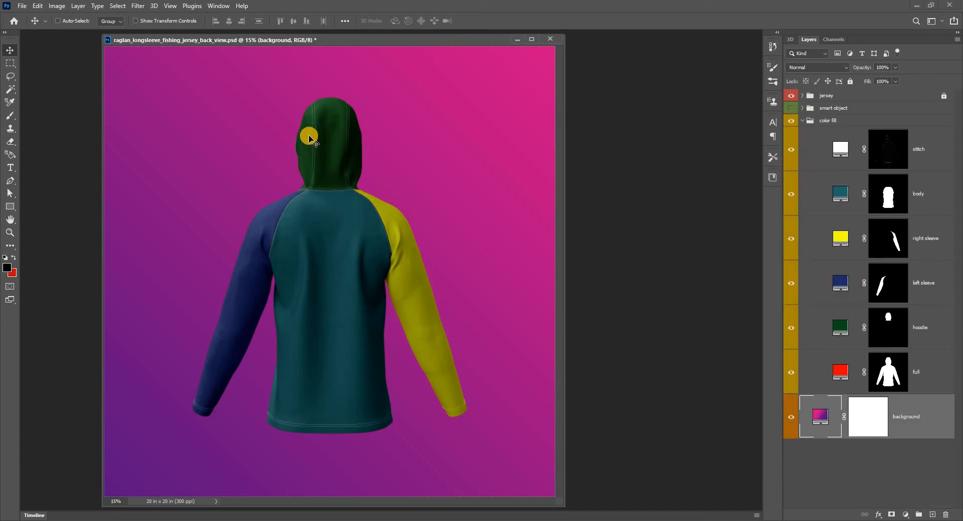
{"action": "left_click_drag", "start_coordinate": [310, 118], "coordinate": [395, 241]}
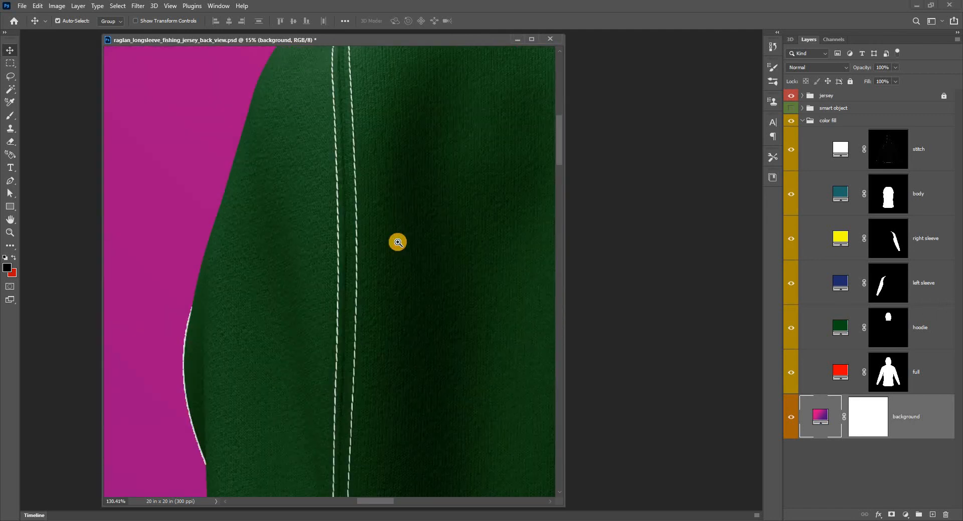
{"action": "left_click", "coordinate": [790, 150]}
{"action": "left_click", "coordinate": [791, 150]}
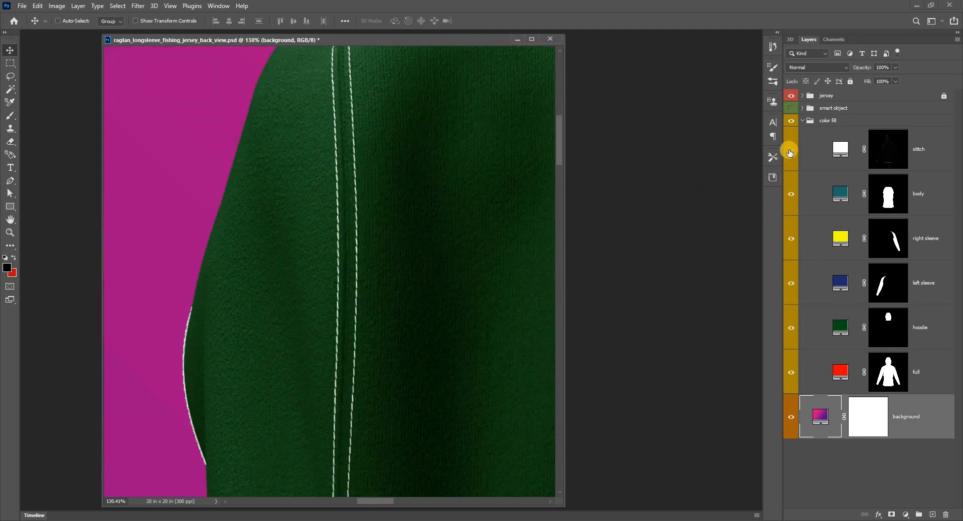
{"action": "left_click", "coordinate": [789, 151]}
{"action": "left_click", "coordinate": [789, 150]}
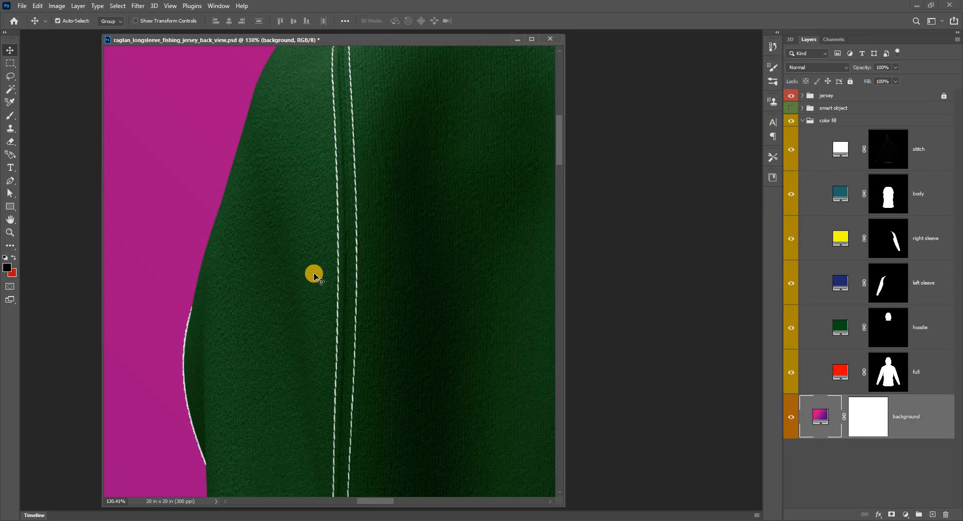
{"action": "key", "text": "ctrl"}
{"action": "key", "text": "ctrl+0"}
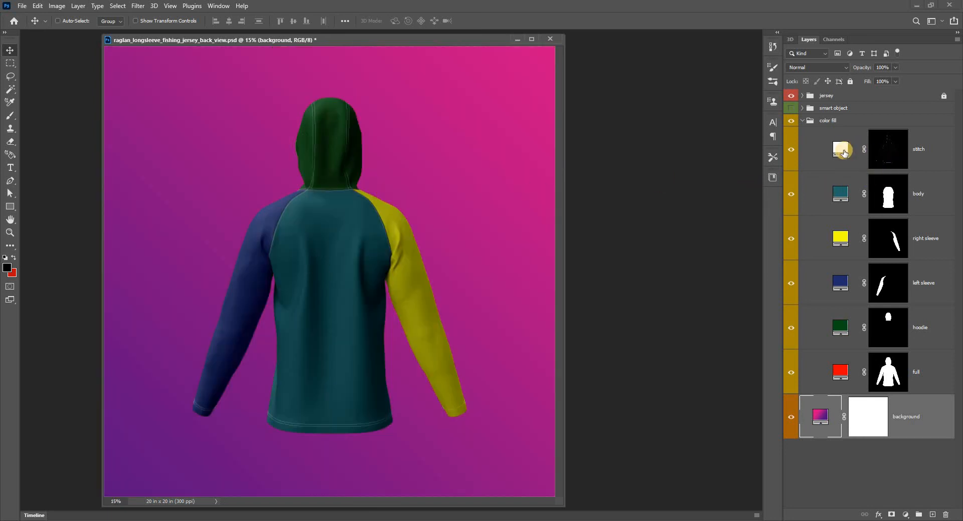
- Change the stitch fill layer's colour from the color fill group to red and check the hood seams up close
{"action": "double_click", "coordinate": [842, 152]}
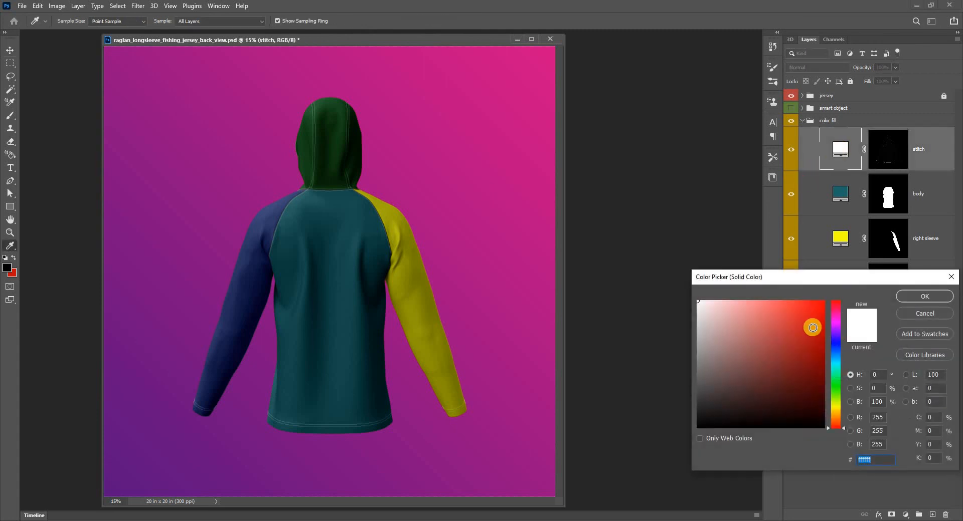
{"action": "left_click_drag", "start_coordinate": [813, 326], "coordinate": [818, 327]}
{"action": "left_click", "coordinate": [924, 296]}
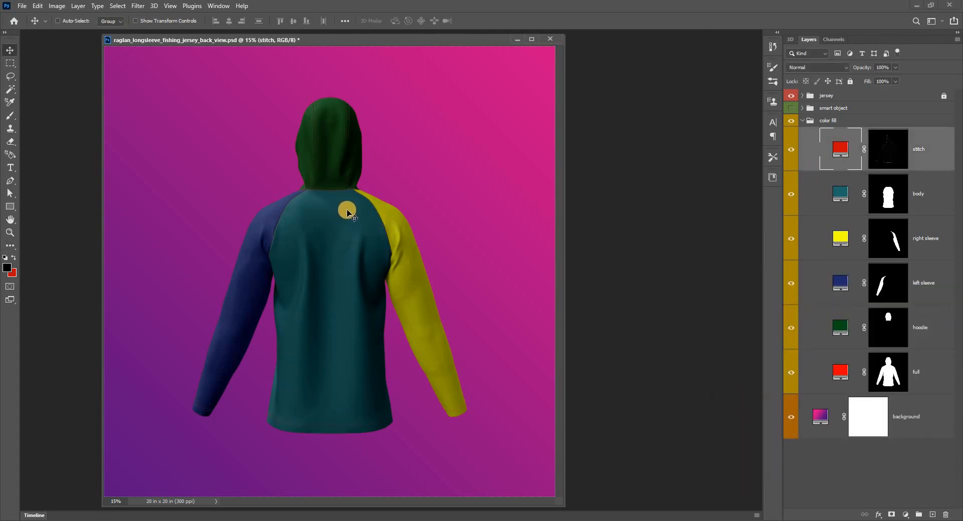
{"action": "left_click_drag", "start_coordinate": [316, 142], "coordinate": [410, 245]}
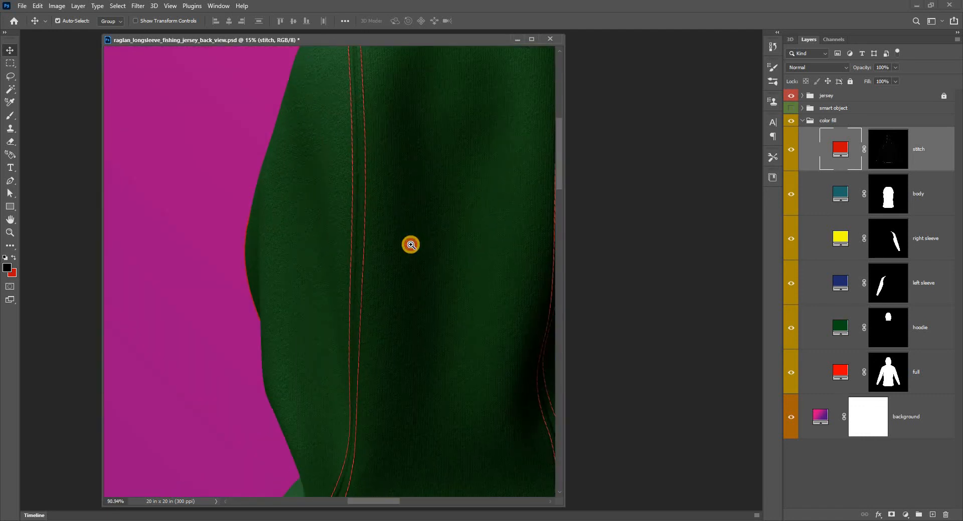
{"action": "key", "text": "ctrl+0"}
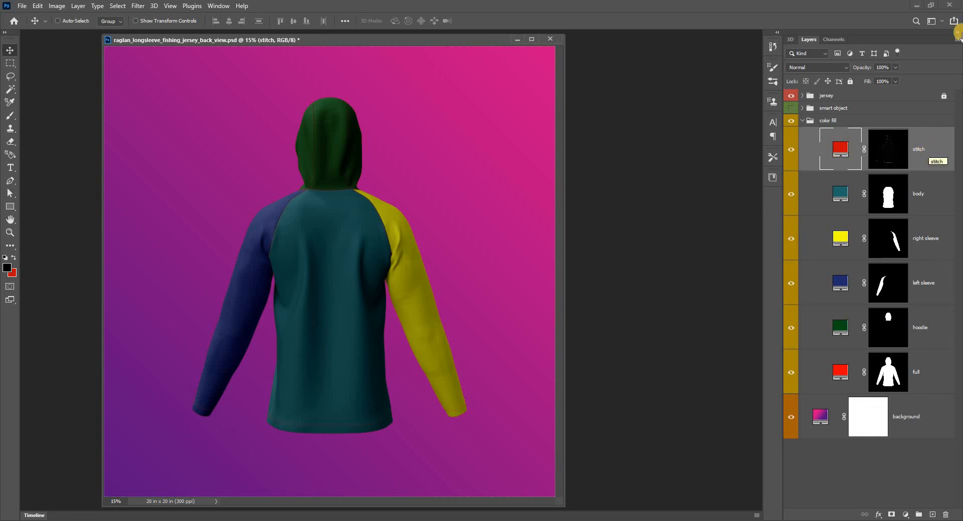
- Convert the stitch and body fill layers in the color fill group to separate smart objects
{"action": "right_click", "coordinate": [932, 153]}
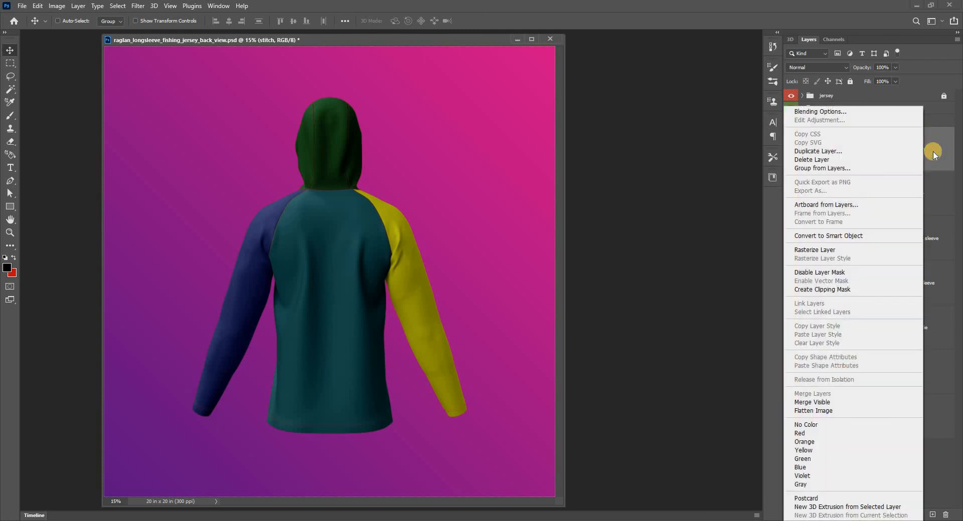
{"action": "left_click", "coordinate": [827, 236]}
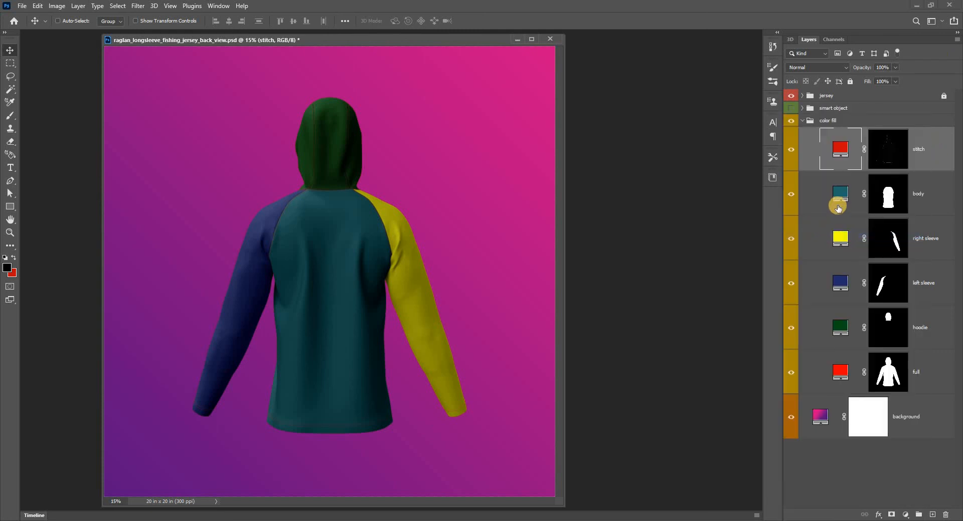
{"action": "left_click", "coordinate": [911, 190]}
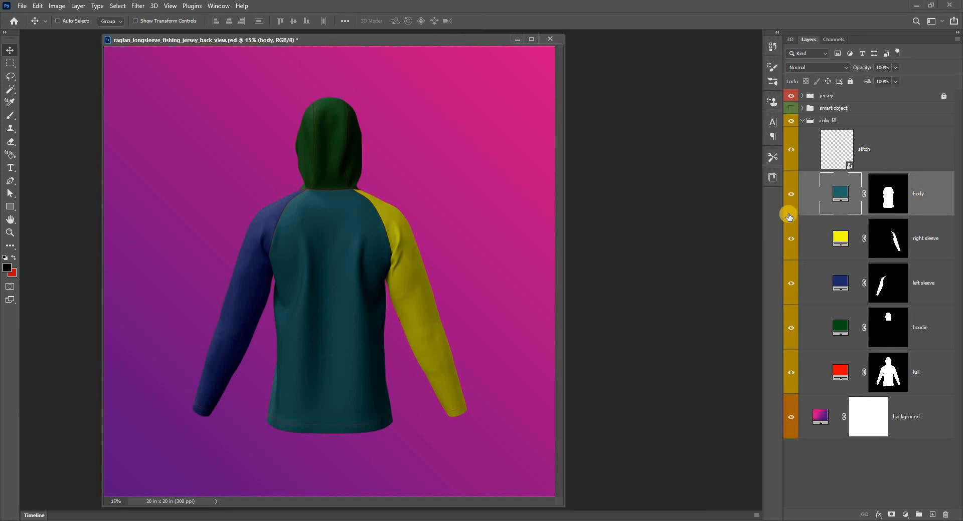
{"action": "left_click", "coordinate": [789, 193]}
{"action": "left_click", "coordinate": [788, 192]}
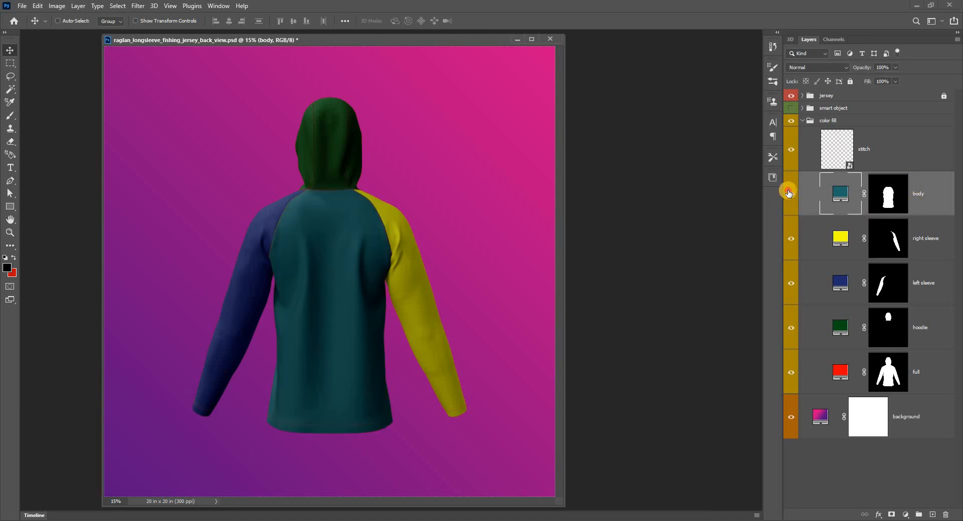
{"action": "left_click", "coordinate": [789, 193]}
{"action": "left_click", "coordinate": [789, 193]}
{"action": "right_click", "coordinate": [925, 198]}
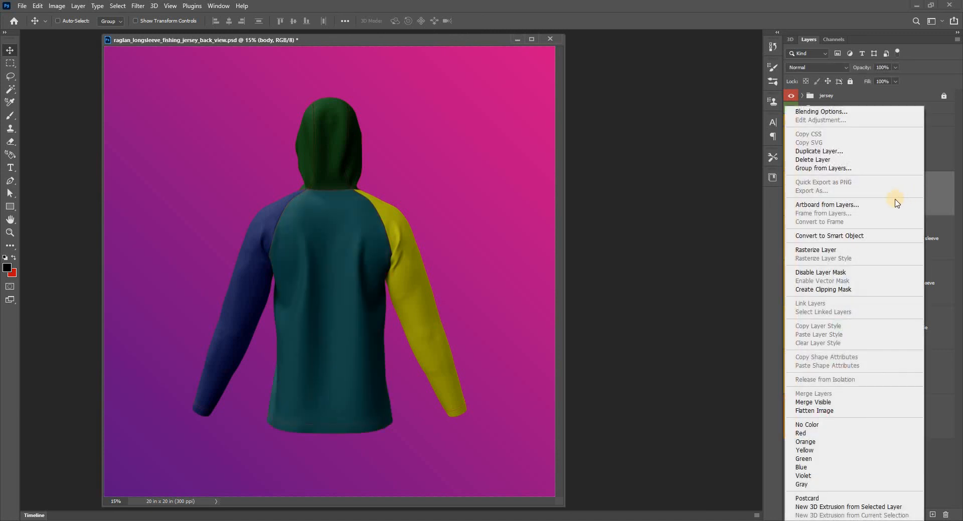
{"action": "left_click", "coordinate": [863, 234]}
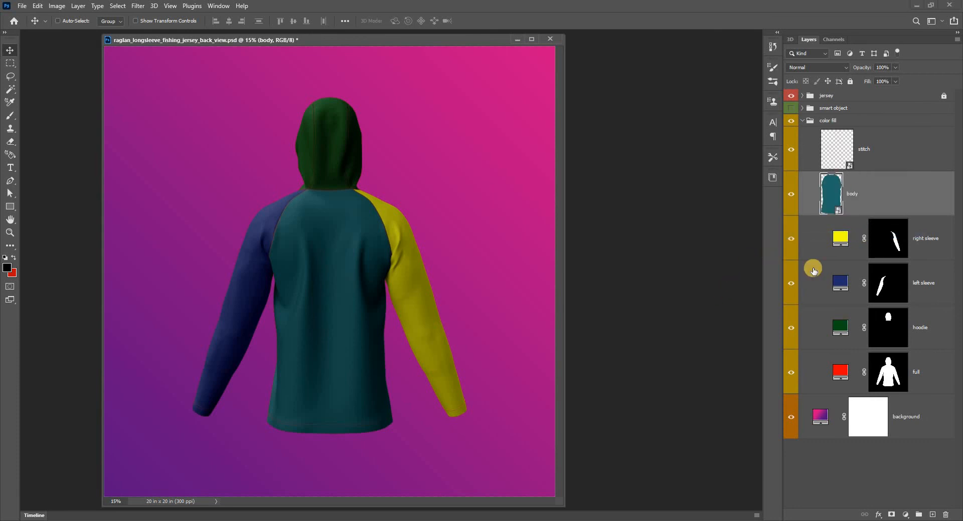
- Convert the right sleeve and left sleeve fill layers to separate smart objects
{"action": "left_click", "coordinate": [911, 238]}
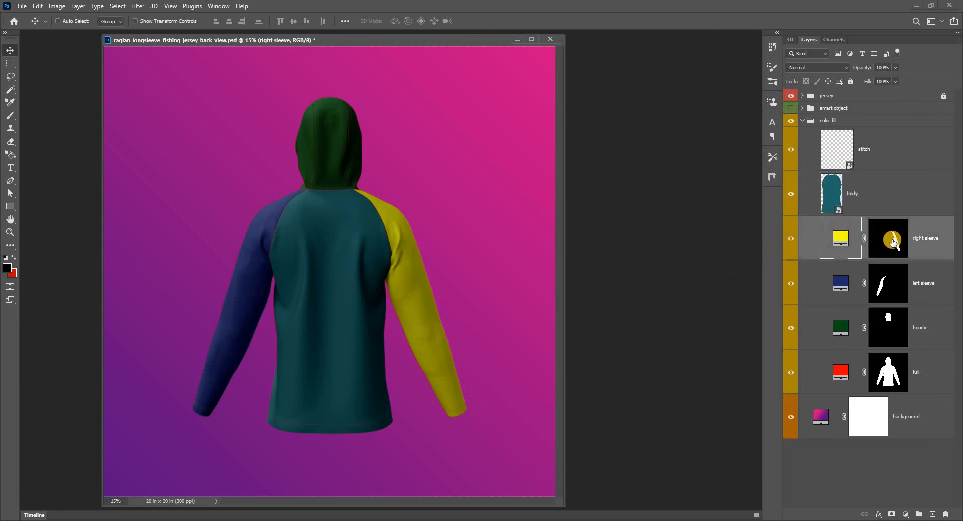
{"action": "left_click", "coordinate": [791, 239]}
{"action": "left_click", "coordinate": [791, 239]}
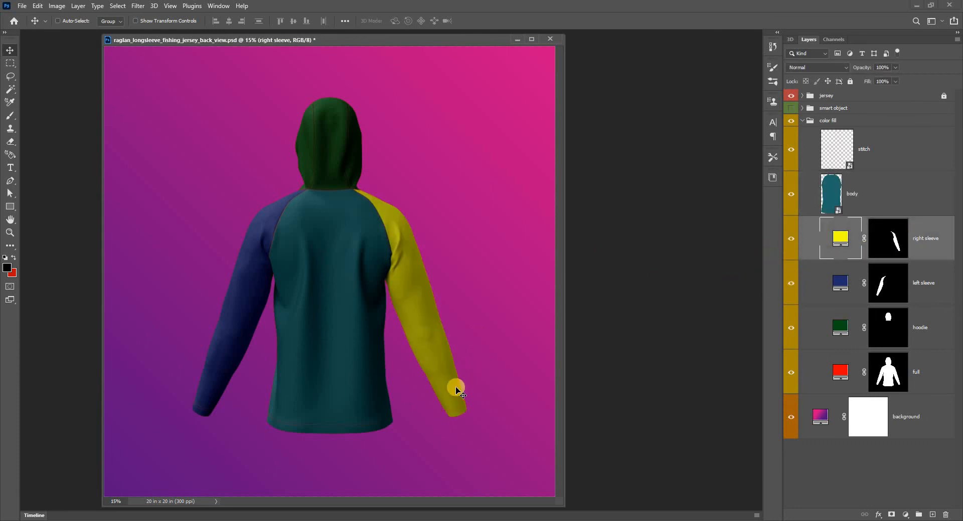
{"action": "right_click", "coordinate": [929, 243]}
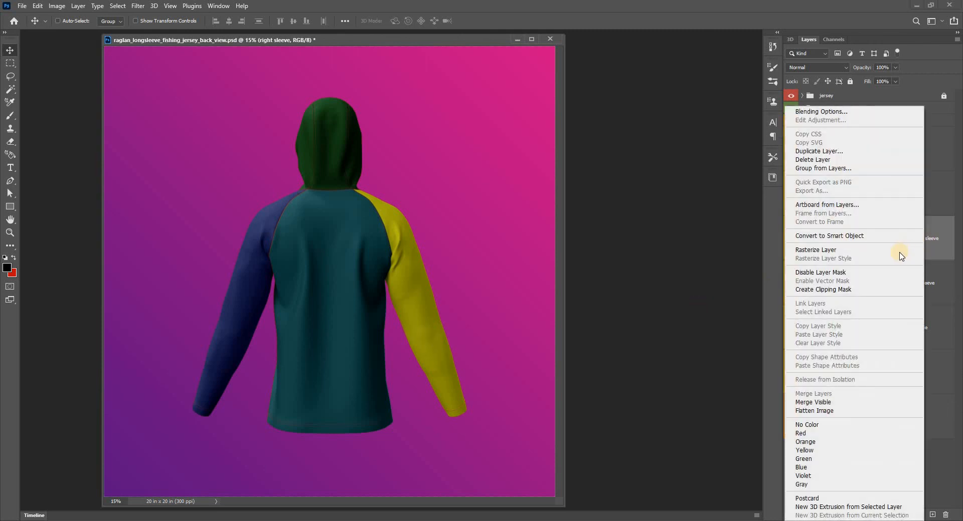
{"action": "left_click", "coordinate": [897, 236]}
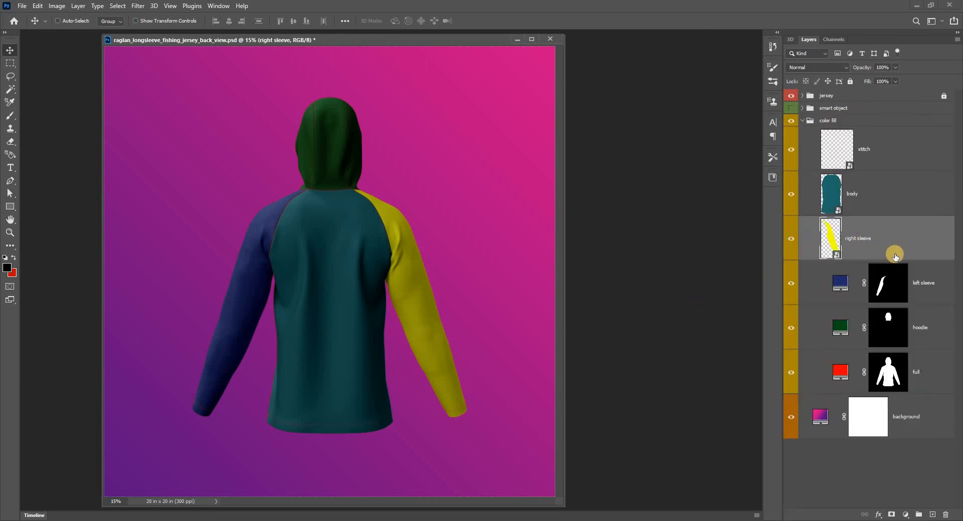
{"action": "left_click", "coordinate": [919, 279]}
{"action": "right_click", "coordinate": [919, 279]}
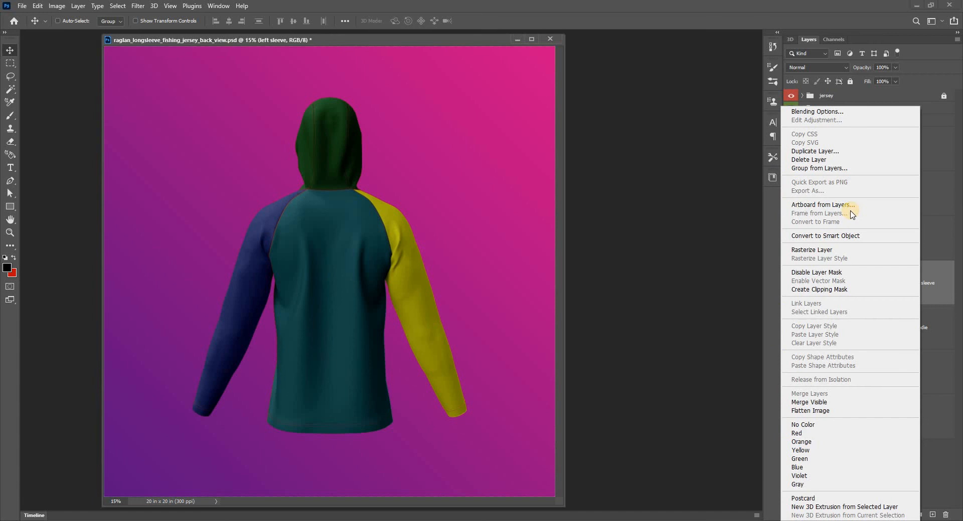
{"action": "left_click", "coordinate": [855, 238]}
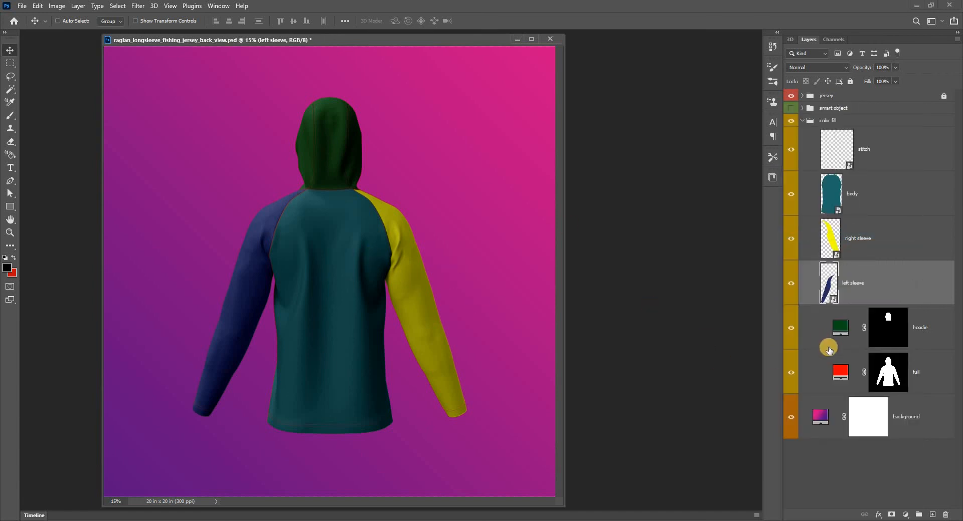
- Check which area the hoodie fill layer covers and convert that layer to a smart object
{"action": "left_click", "coordinate": [923, 325]}
{"action": "left_click", "coordinate": [786, 329]}
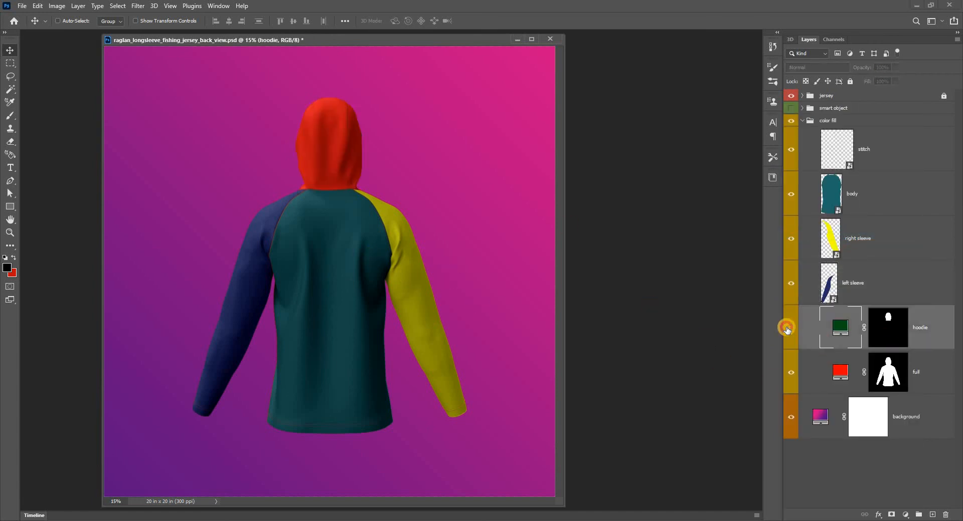
{"action": "left_click", "coordinate": [786, 329]}
{"action": "right_click", "coordinate": [919, 325]}
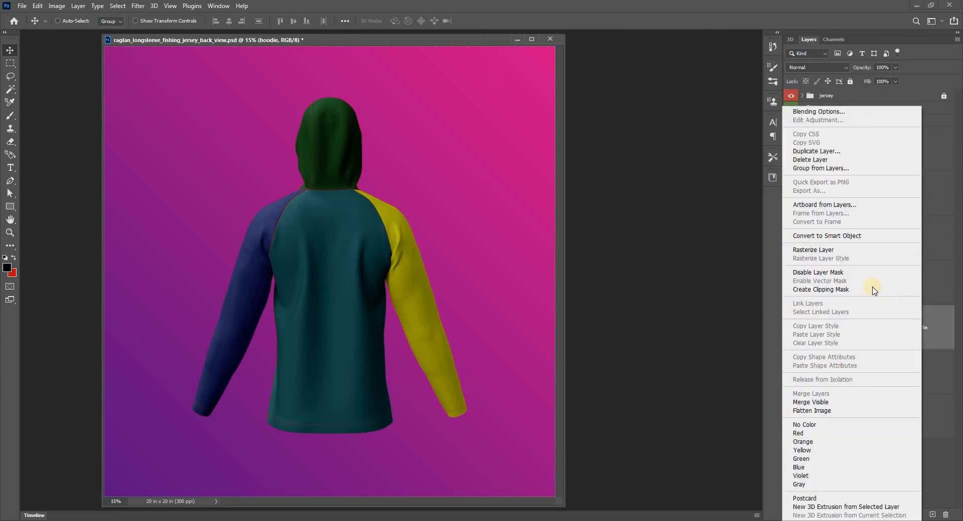
{"action": "left_click", "coordinate": [834, 236]}
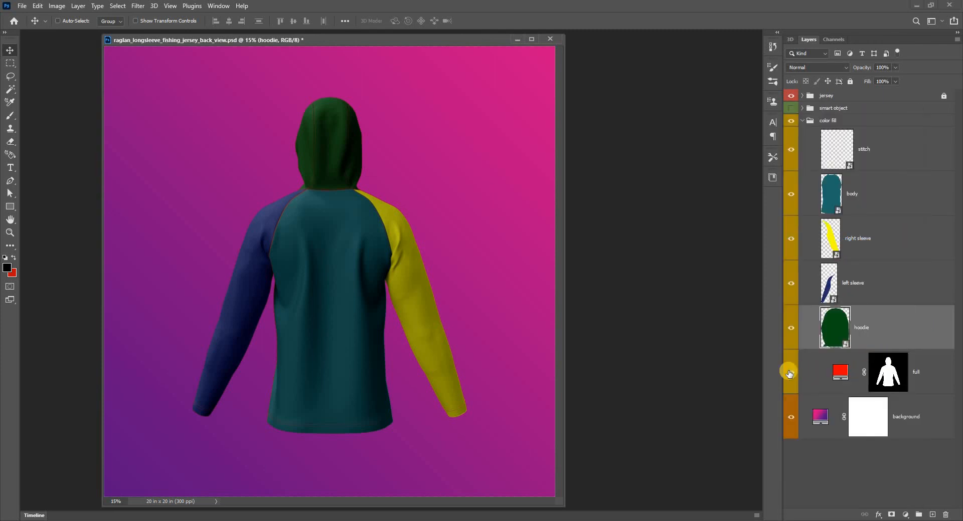
{"action": "left_click", "coordinate": [874, 373]}
{"action": "left_click", "coordinate": [833, 327]}
{"action": "key", "text": "alt+bracketright"}
{"action": "key", "text": "alt+bracketright"}
{"action": "key", "text": "alt+bracketright"}
{"action": "key", "text": "alt+bracketright"}
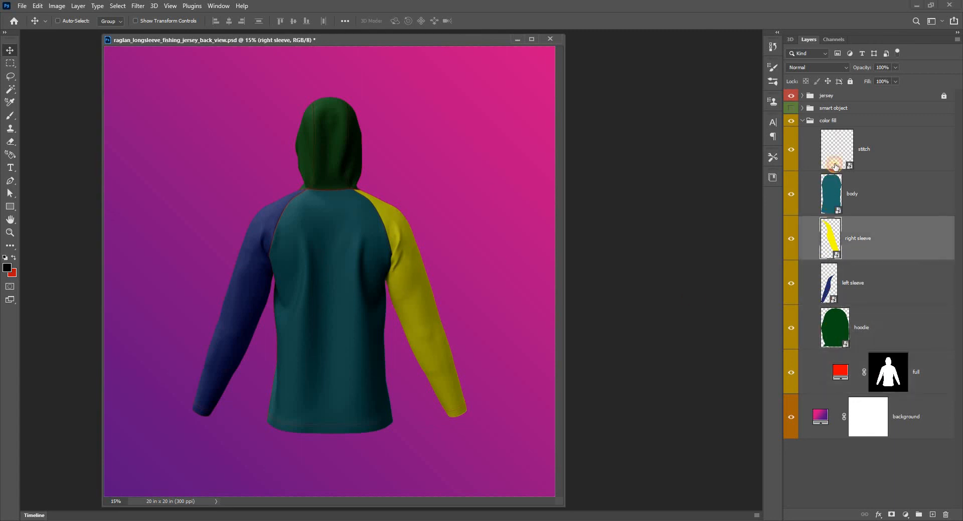
- Delete the full and background fill layers together with the smart object group
{"action": "left_click", "coordinate": [885, 382]}
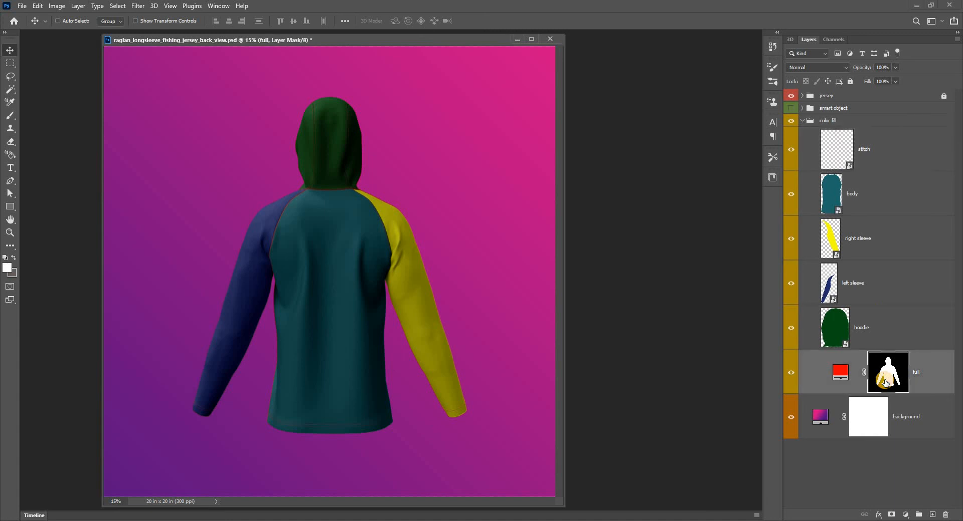
{"action": "left_click_drag", "start_coordinate": [885, 382], "coordinate": [851, 373]}
{"action": "key", "text": "Delete"}
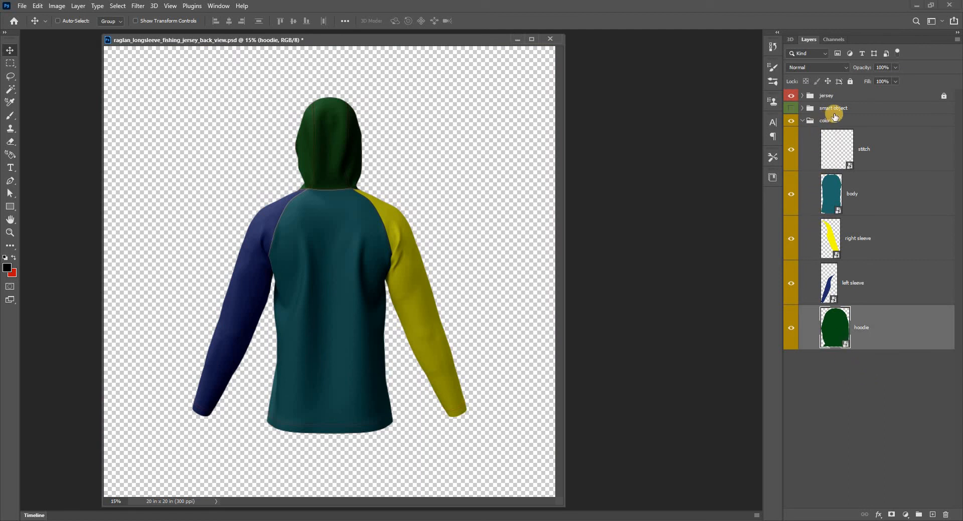
{"action": "left_click", "coordinate": [817, 110]}
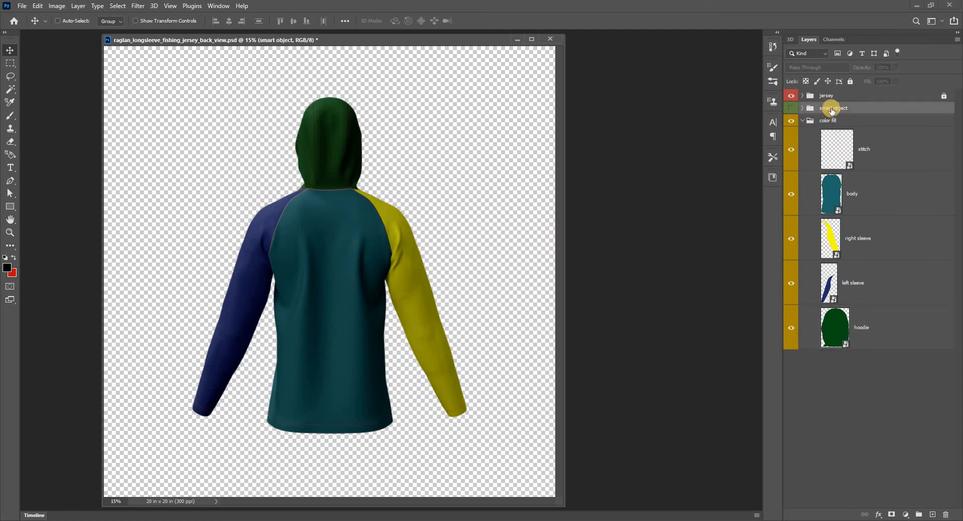
{"action": "key", "text": "Delete"}
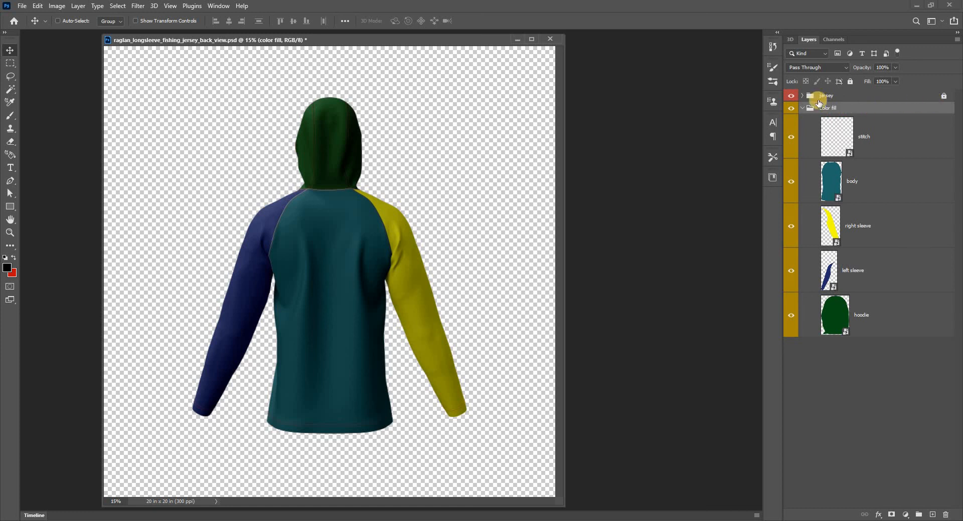
- Unlock the jersey group and expand it to show its layers
{"action": "left_click", "coordinate": [826, 98]}
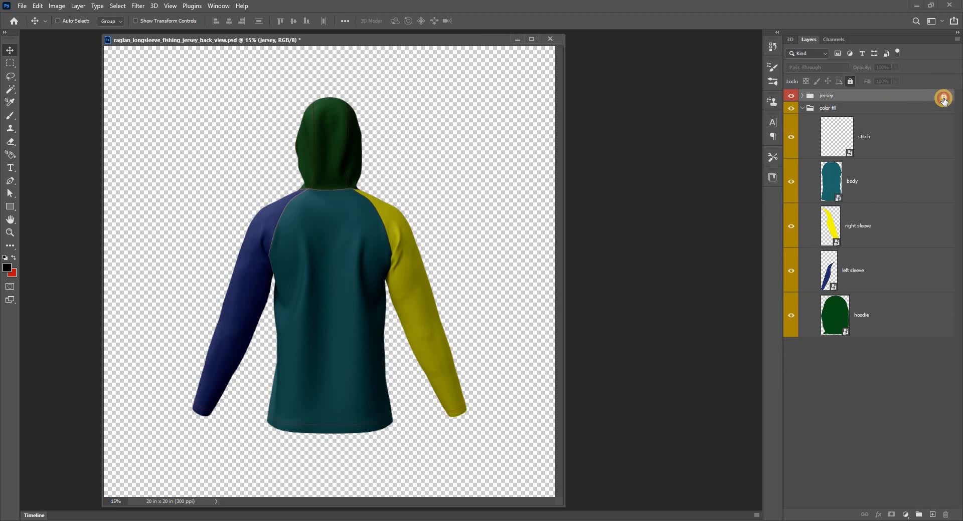
{"action": "left_click", "coordinate": [944, 99]}
{"action": "left_click", "coordinate": [802, 99]}
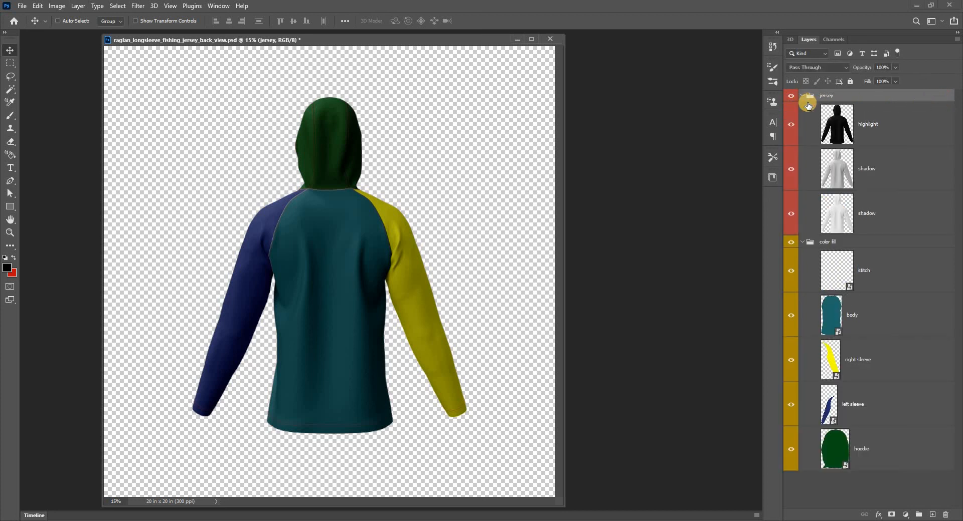
- Look through the highlight and shadow layers in the jersey group and delete the lower, lighter shadow layer
{"action": "left_click", "coordinate": [837, 142]}
{"action": "left_click", "coordinate": [834, 177]}
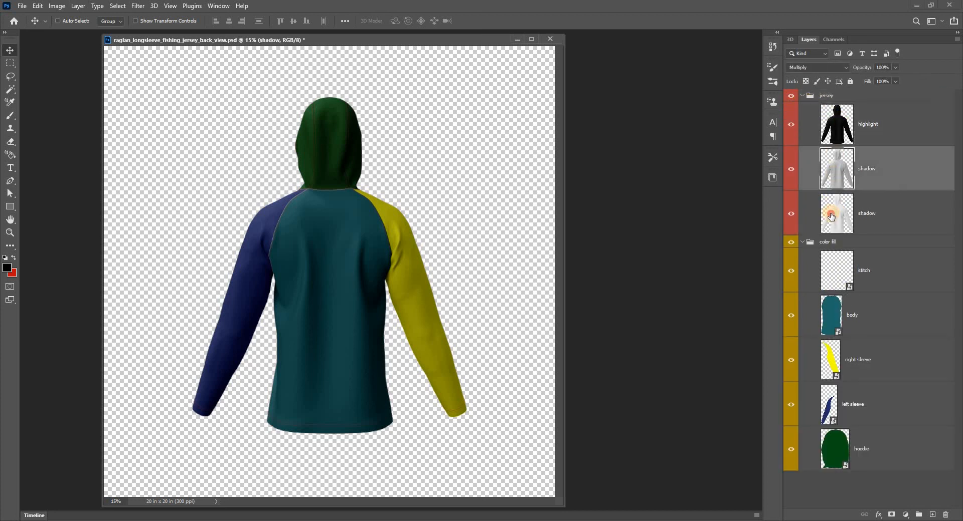
{"action": "left_click", "coordinate": [832, 213]}
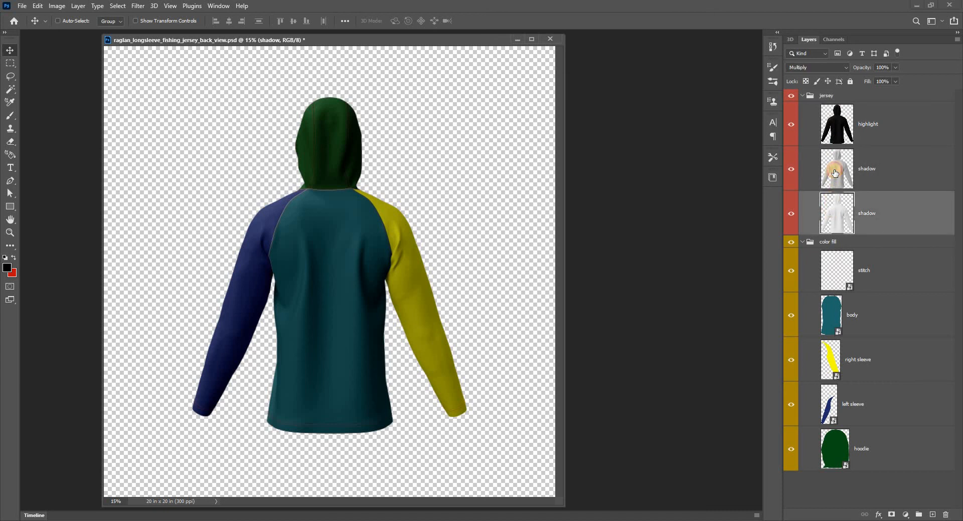
{"action": "left_click", "coordinate": [834, 173]}
{"action": "left_click", "coordinate": [837, 132]}
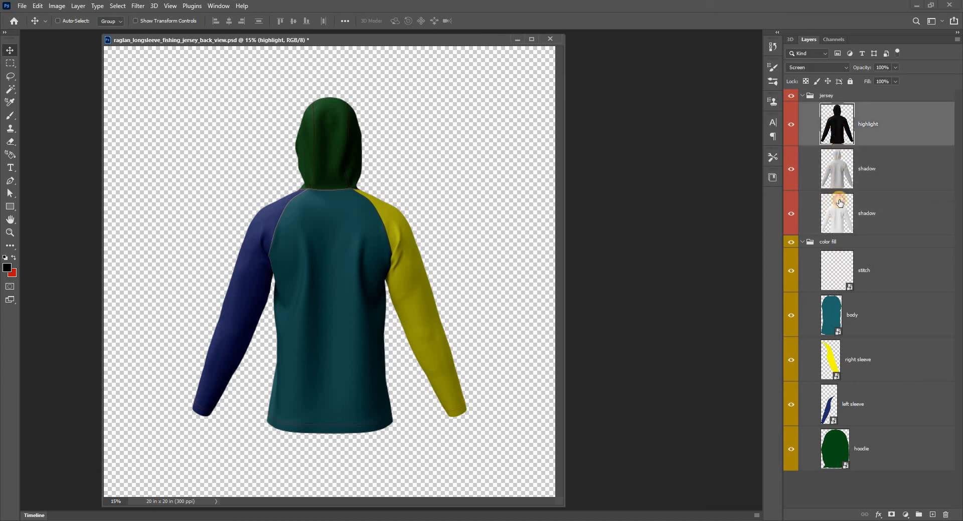
{"action": "left_click", "coordinate": [838, 176]}
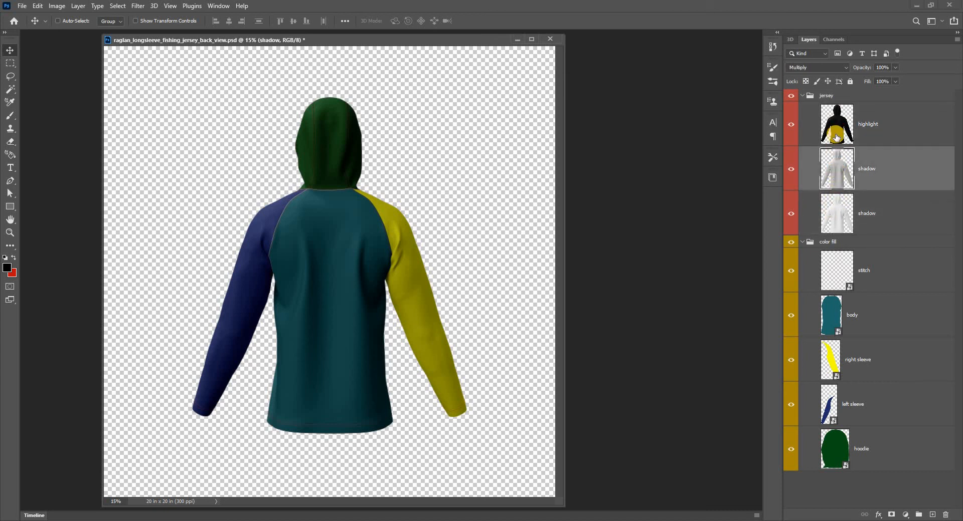
{"action": "left_click", "coordinate": [834, 208]}
{"action": "key", "text": "Delete"}
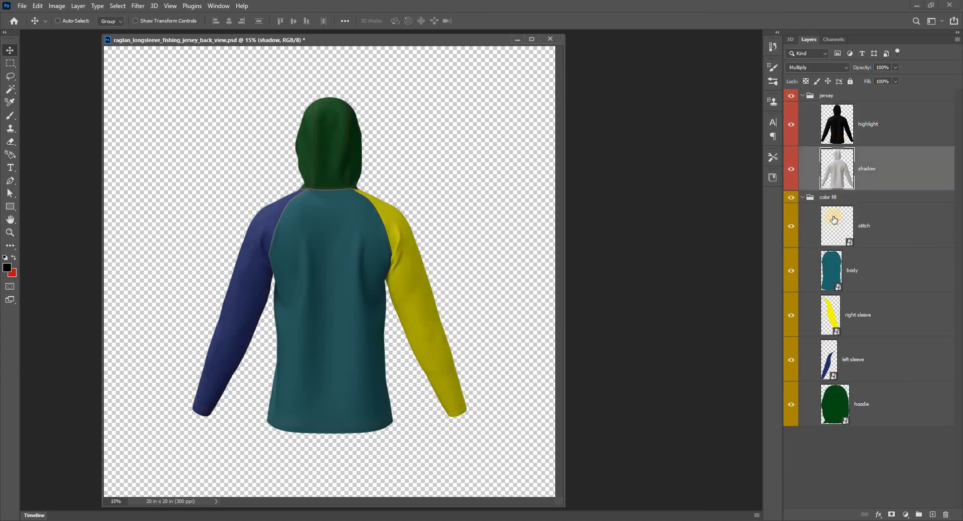
- Ungroup the jersey group so the highlight and remaining shadow layers stand on their own
{"action": "left_click", "coordinate": [850, 130]}
{"action": "left_click", "coordinate": [843, 164]}
{"action": "left_click", "coordinate": [841, 129]}
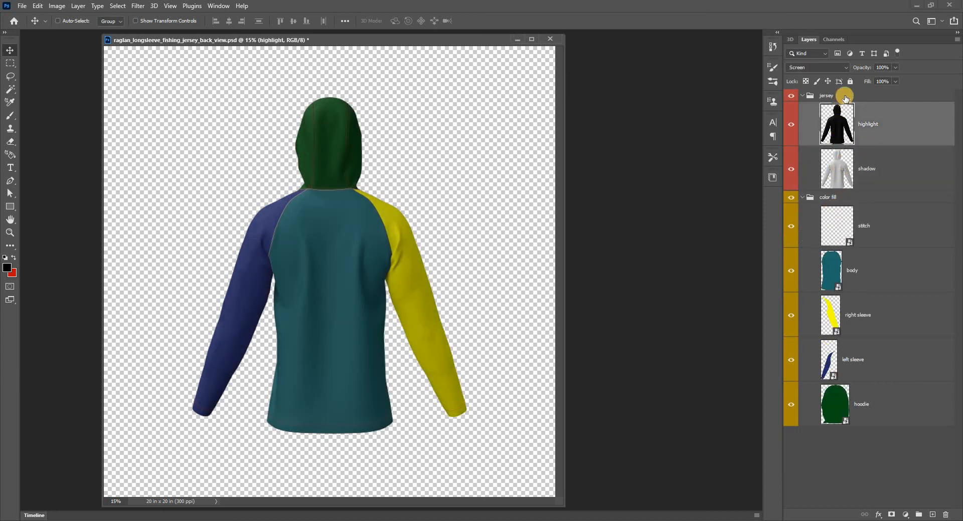
{"action": "left_click", "coordinate": [845, 97]}
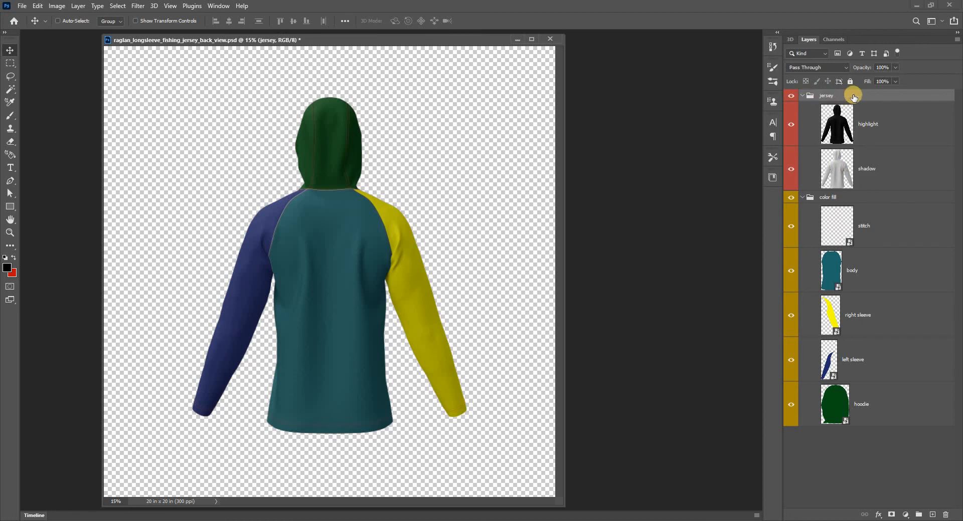
{"action": "right_click", "coordinate": [856, 96]}
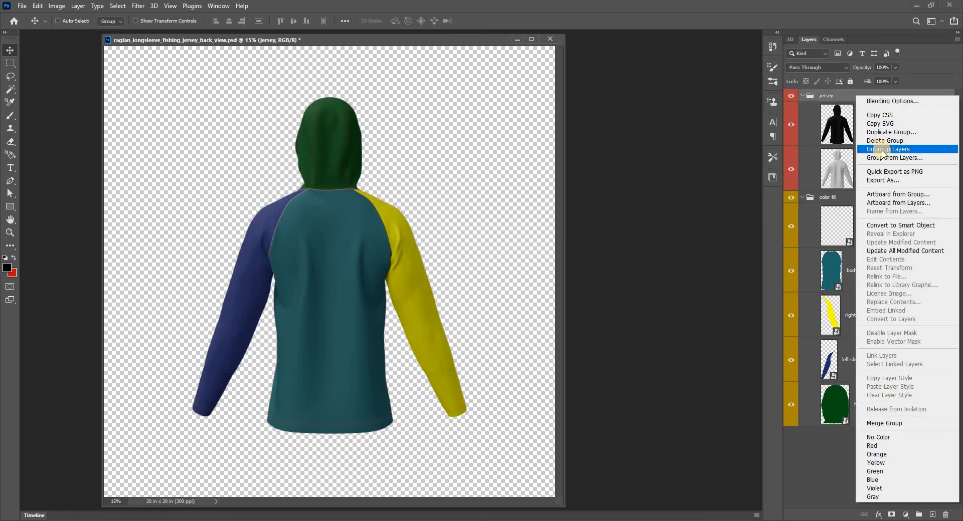
{"action": "left_click", "coordinate": [876, 150]}
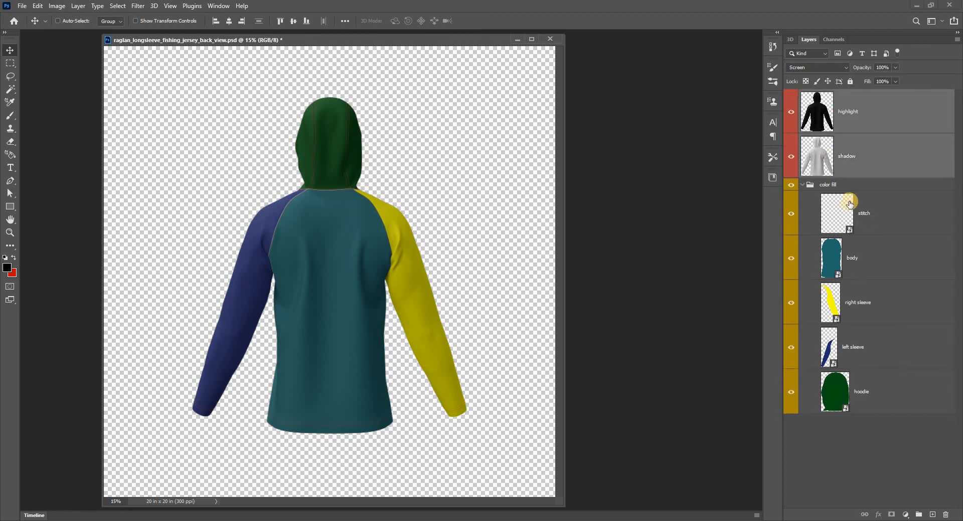
- Ungroup the color fill group holding the stitch, body, sleeve and hoodie smart objects
{"action": "left_click", "coordinate": [859, 185]}
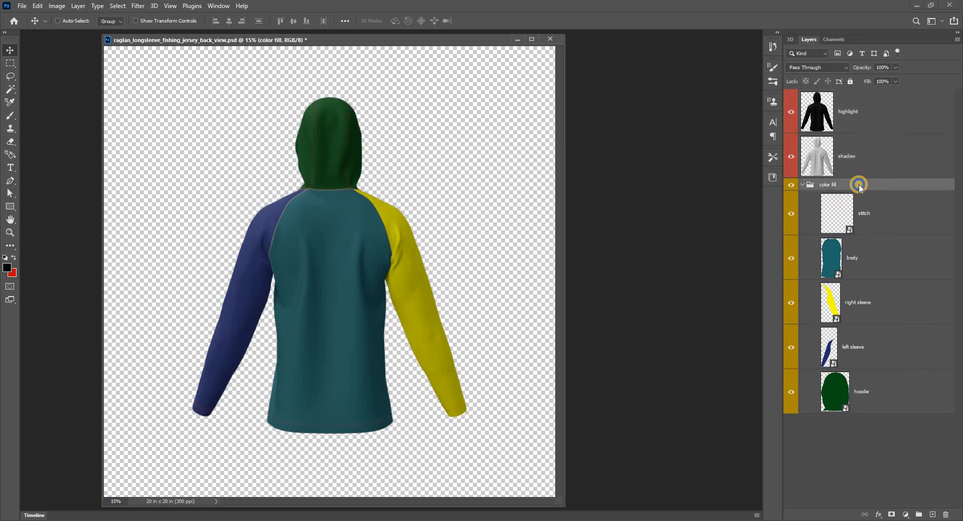
{"action": "right_click", "coordinate": [858, 187]}
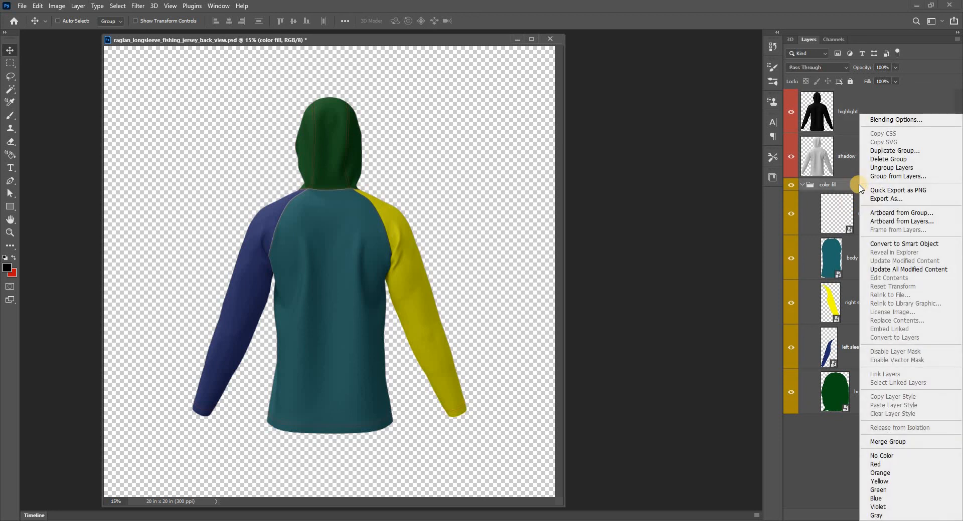
{"action": "left_click", "coordinate": [870, 167]}
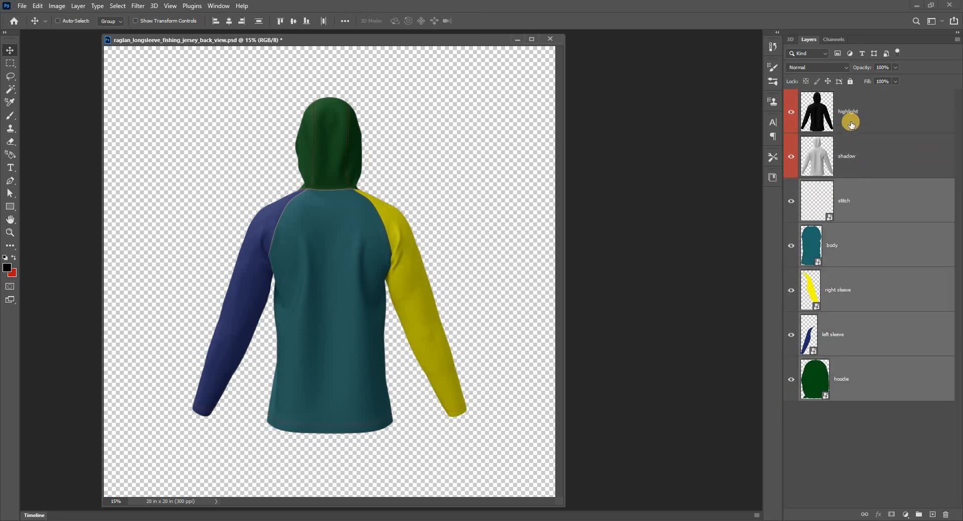
- Review the ungrouped highlight, shadow, stitch, body and right sleeve layers one by one
{"action": "left_click", "coordinate": [857, 111]}
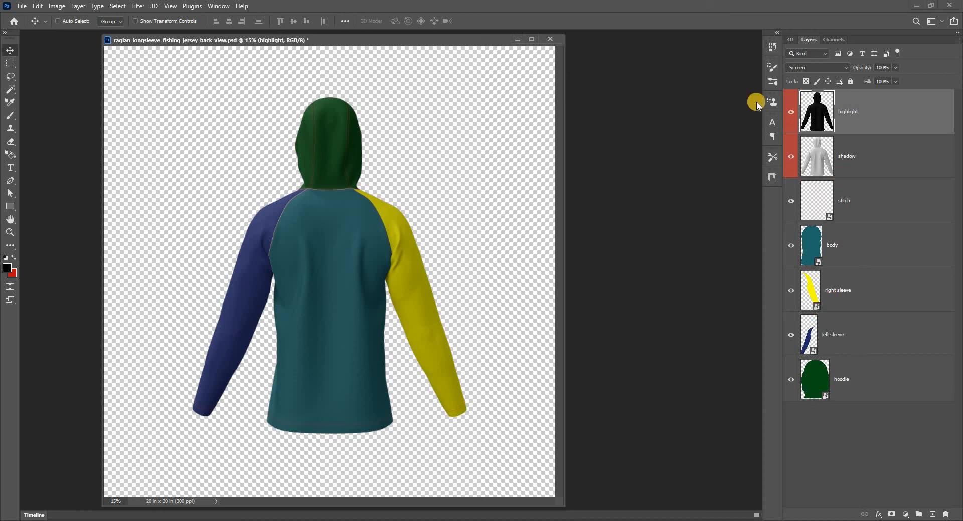
{"action": "left_click", "coordinate": [821, 202]}
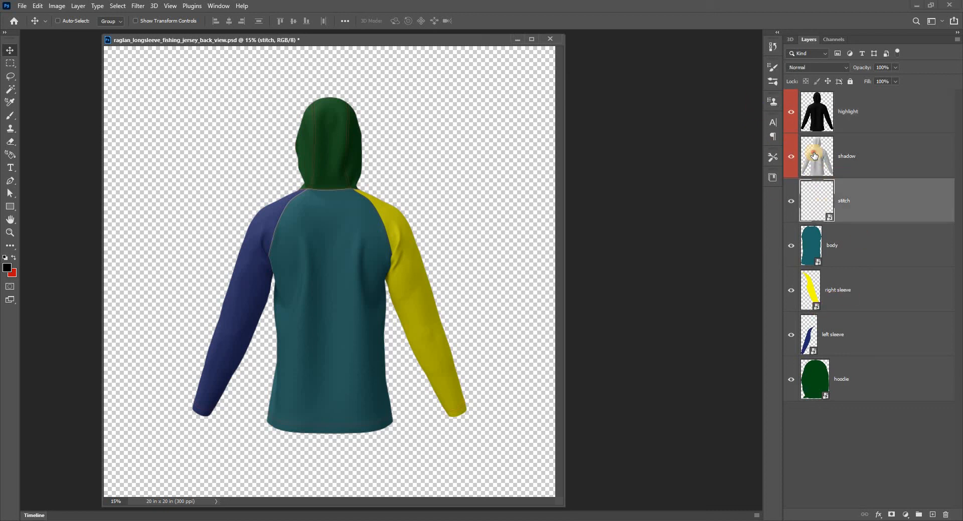
{"action": "left_click", "coordinate": [815, 153]}
{"action": "left_click", "coordinate": [813, 115]}
{"action": "left_click", "coordinate": [813, 195]}
{"action": "left_click", "coordinate": [811, 243]}
{"action": "left_click", "coordinate": [813, 279]}
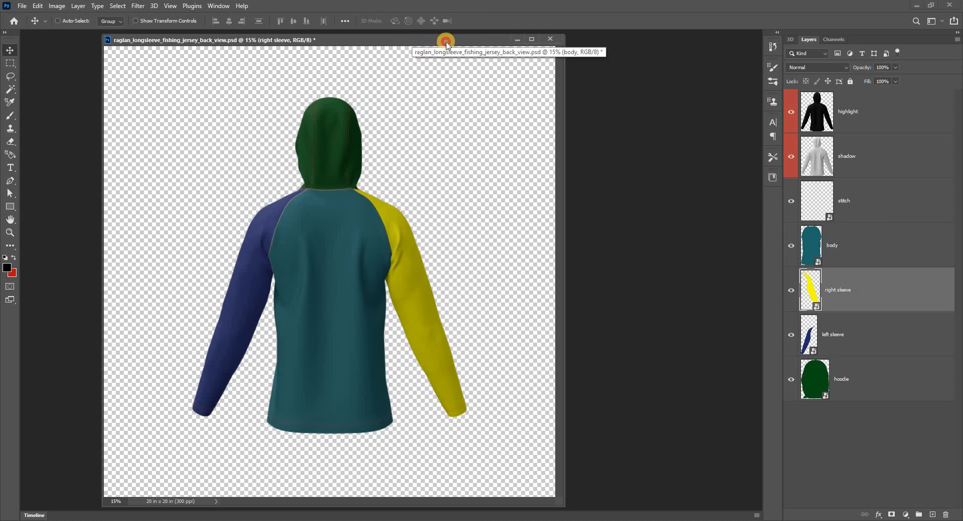
- Move the back-view document window aside, switch to raglan_longsleeve_fishing_jersey_front_view.psd and expand its color fill group
{"action": "left_click_drag", "start_coordinate": [446, 43], "coordinate": [595, 44]}
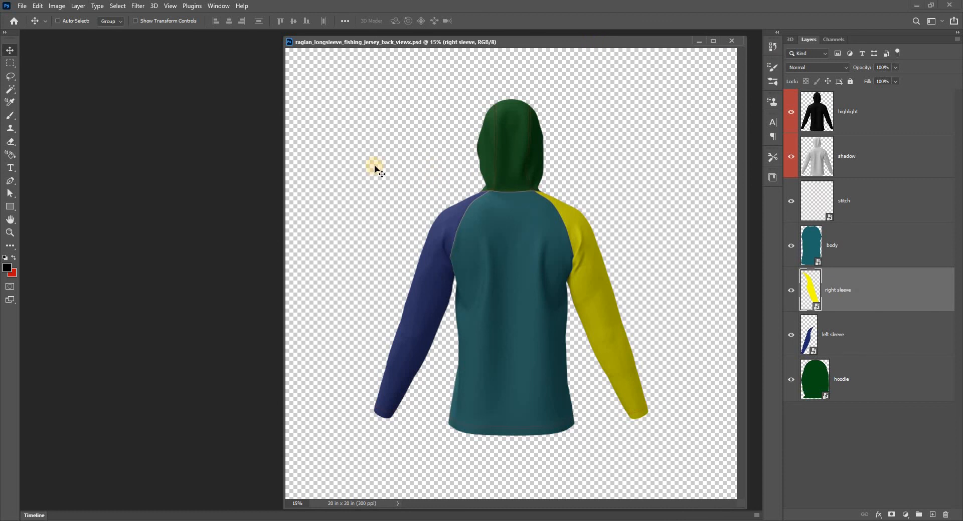
{"action": "left_click", "coordinate": [217, 7]}
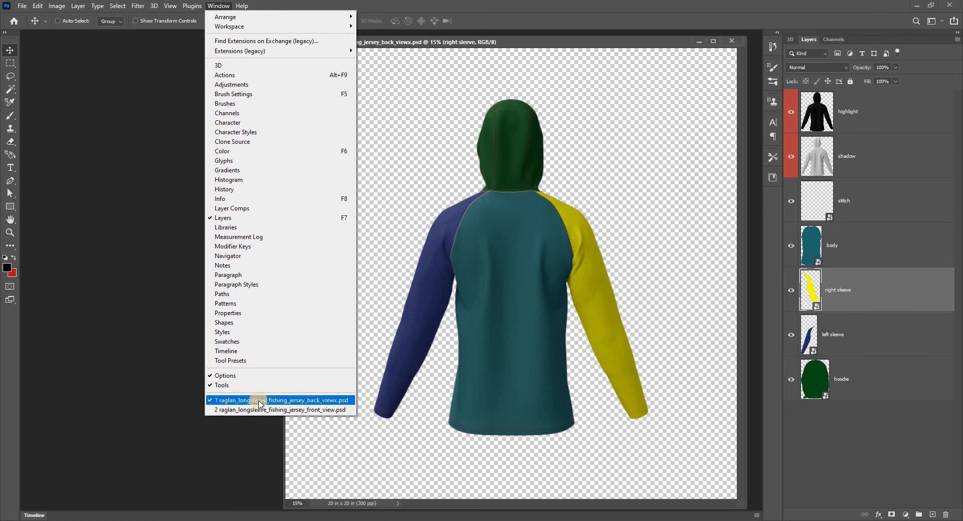
{"action": "left_click", "coordinate": [309, 410]}
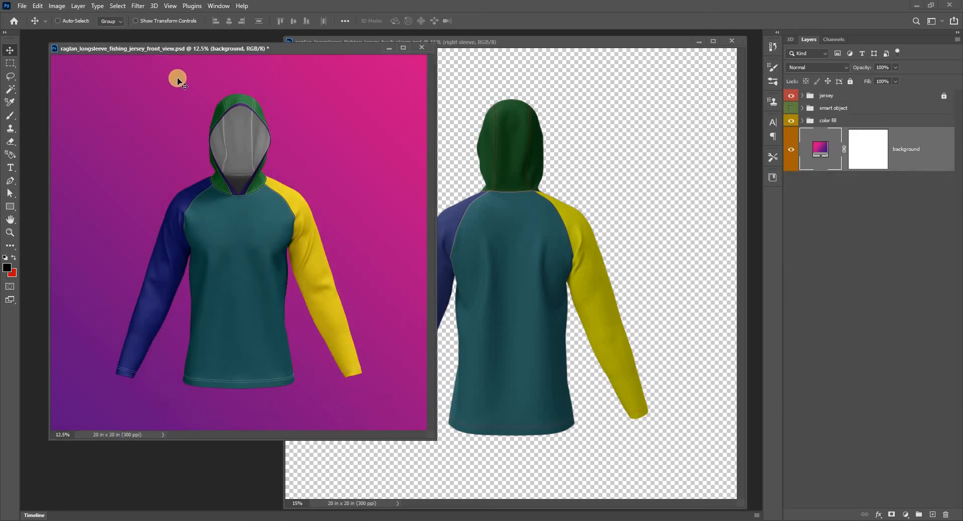
{"action": "left_click", "coordinate": [802, 121]}
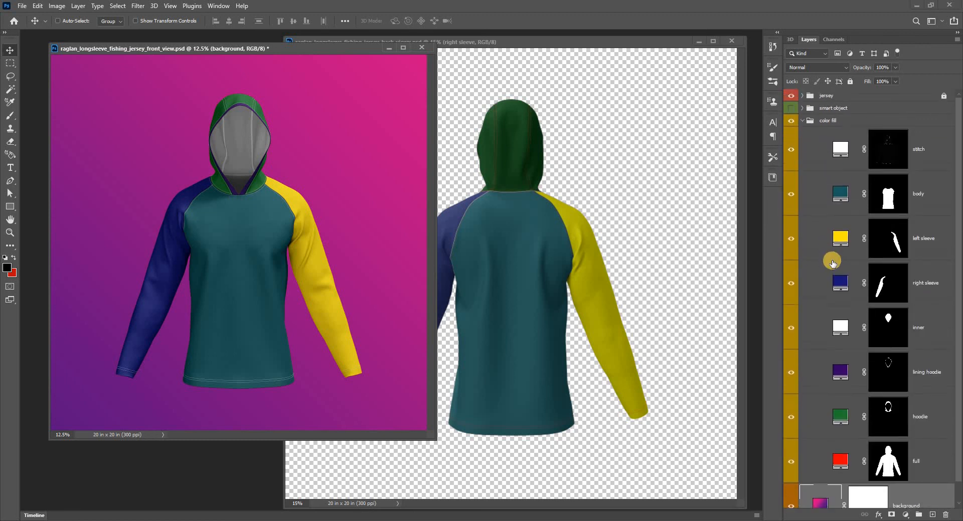
{"action": "scroll", "coordinate": [828, 252], "scroll_direction": "down", "scroll_amount": 1}
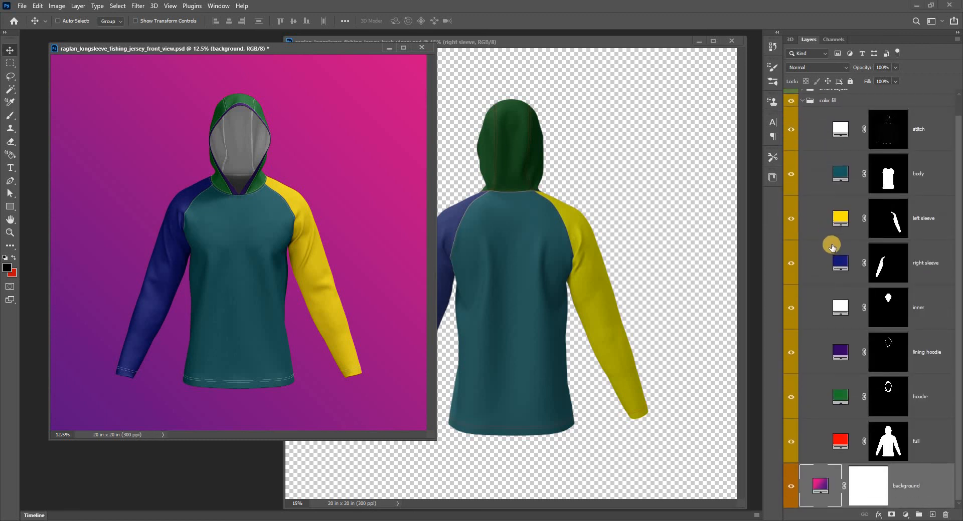
{"action": "scroll", "coordinate": [832, 246], "scroll_direction": "up", "scroll_amount": 1}
- Check what the front view's stitch layer covers by toggling its visibility, and set its fill color to red #da0404
{"action": "left_click", "coordinate": [791, 149]}
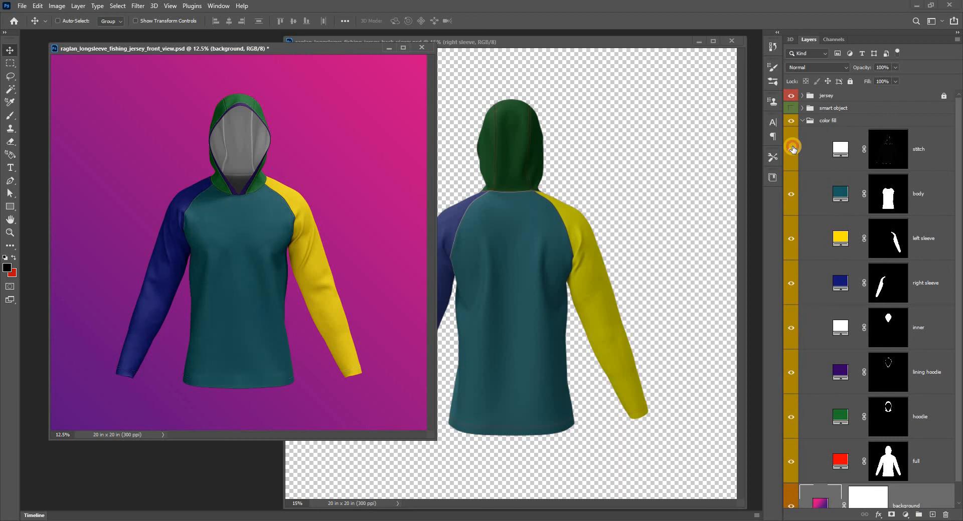
{"action": "left_click", "coordinate": [792, 149]}
{"action": "left_click", "coordinate": [792, 149]}
{"action": "double_click", "coordinate": [841, 149]}
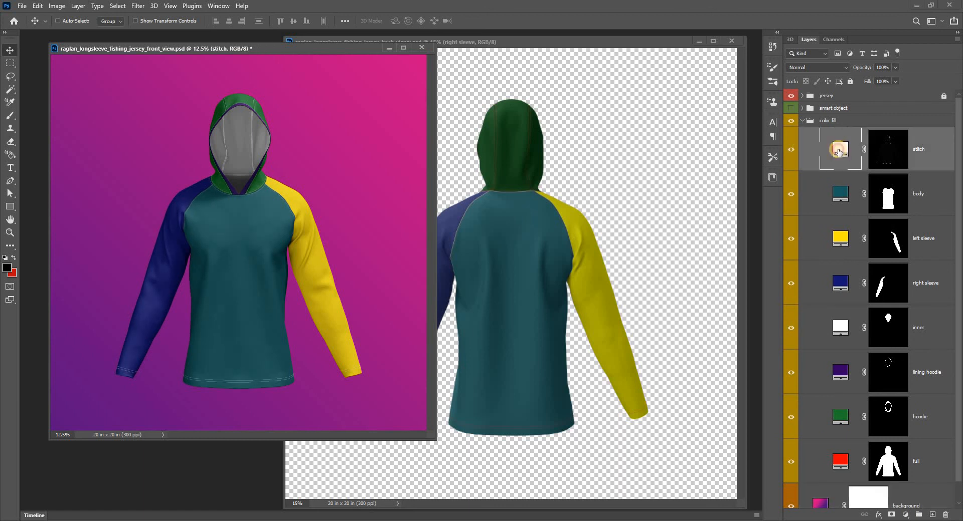
{"action": "left_click", "coordinate": [822, 319]}
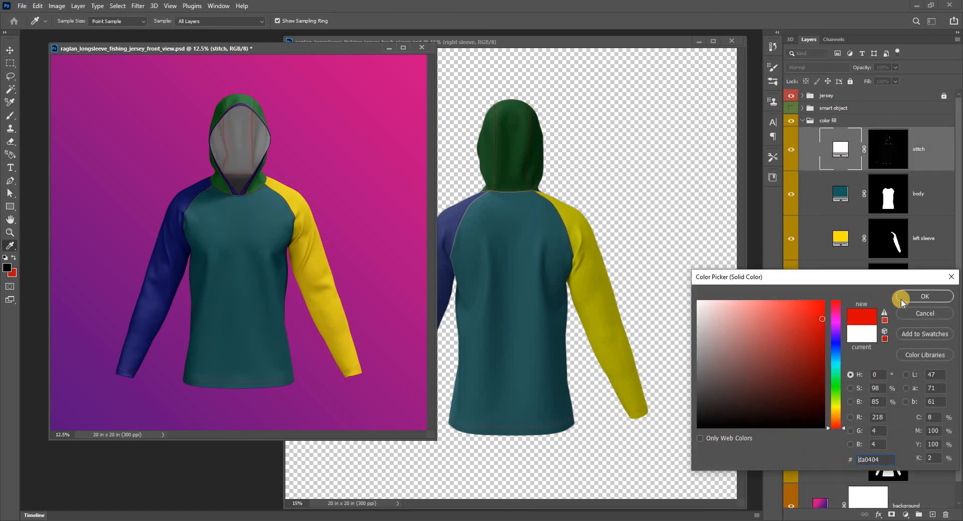
{"action": "left_click", "coordinate": [902, 296]}
- Convert the front view's stitch and body fill layers to separate smart objects
{"action": "left_click", "coordinate": [911, 151]}
{"action": "right_click", "coordinate": [911, 150]}
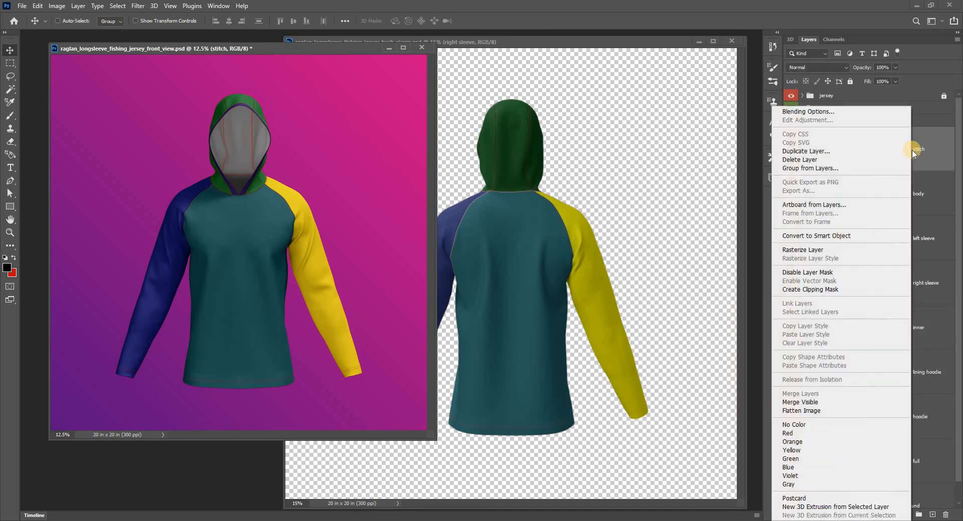
{"action": "left_click", "coordinate": [850, 240]}
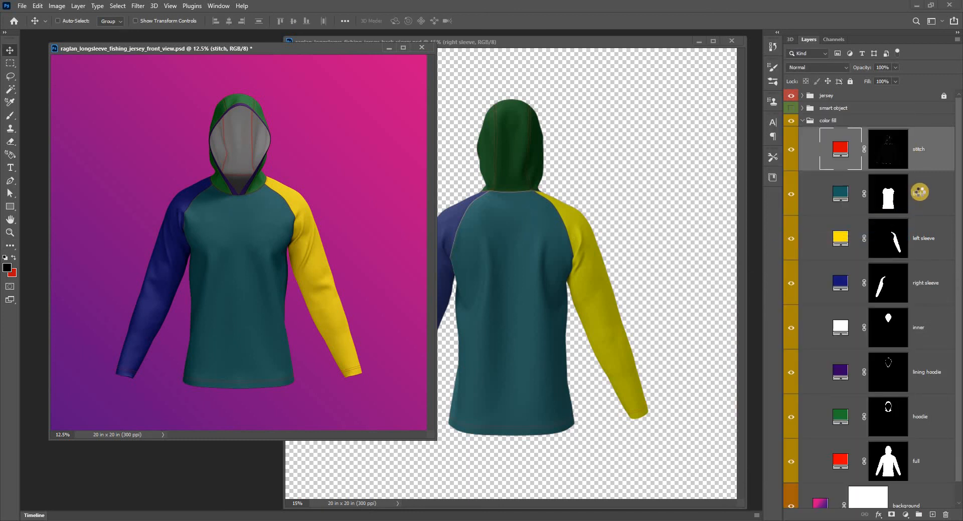
{"action": "right_click", "coordinate": [919, 193]}
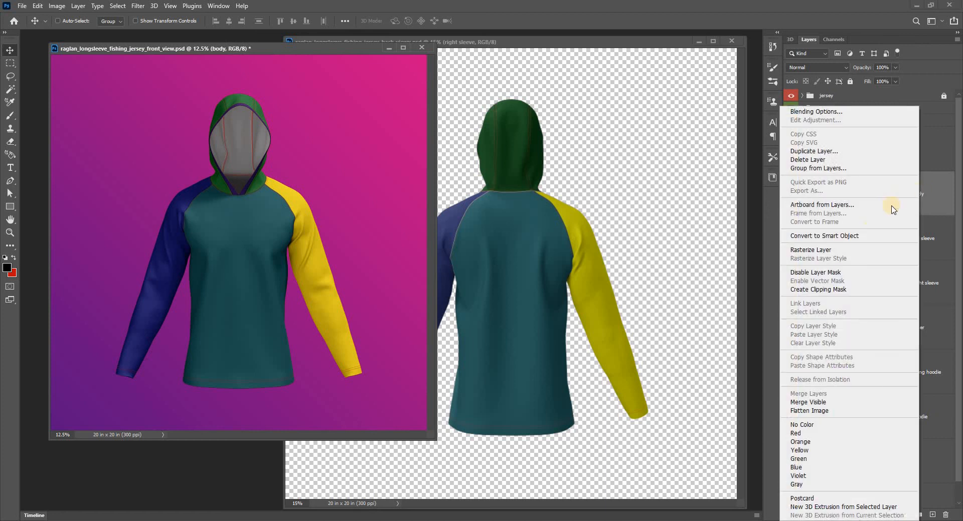
{"action": "left_click", "coordinate": [865, 241]}
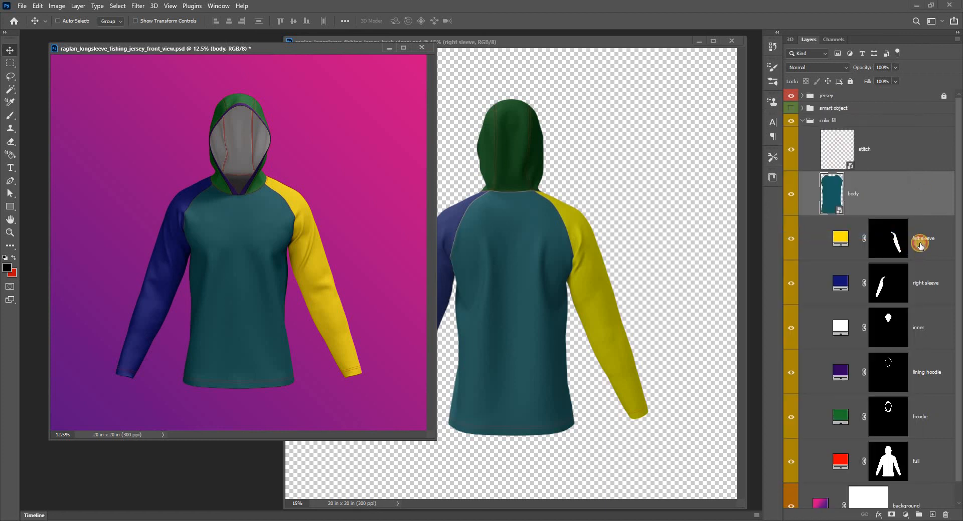
- Convert the front view's left sleeve and right sleeve fill layers to separate smart objects
{"action": "right_click", "coordinate": [920, 245]}
{"action": "left_click", "coordinate": [920, 233]}
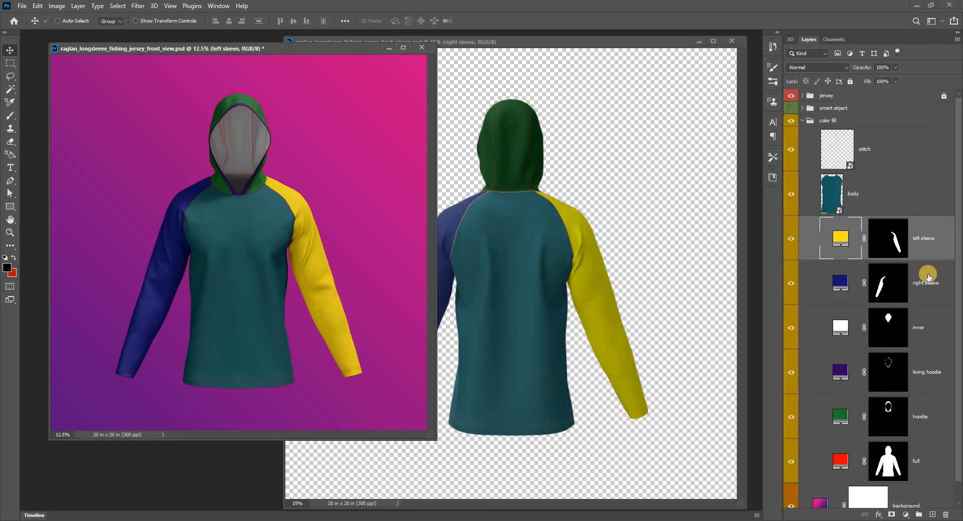
{"action": "right_click", "coordinate": [928, 277]}
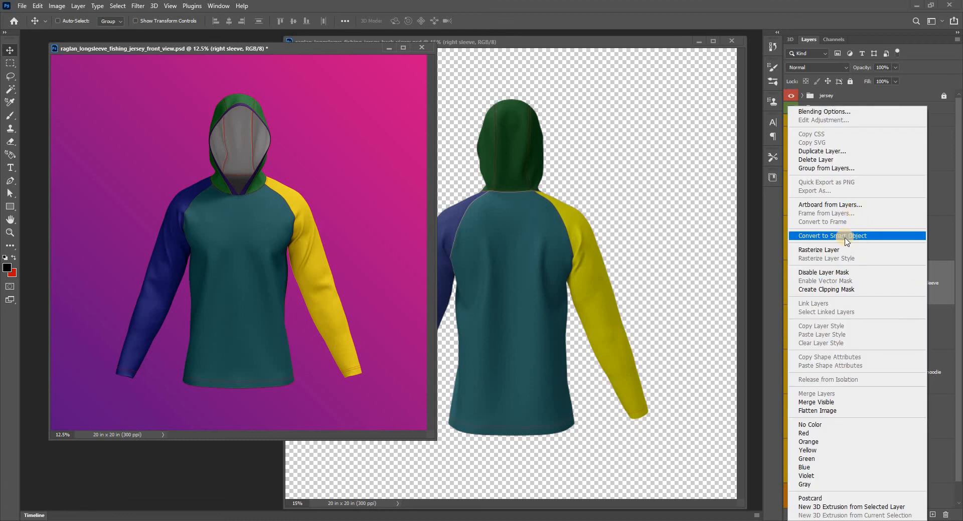
{"action": "left_click", "coordinate": [845, 236]}
- Change the fill color of the inner hood layer to a bright blue
{"action": "left_click", "coordinate": [838, 329]}
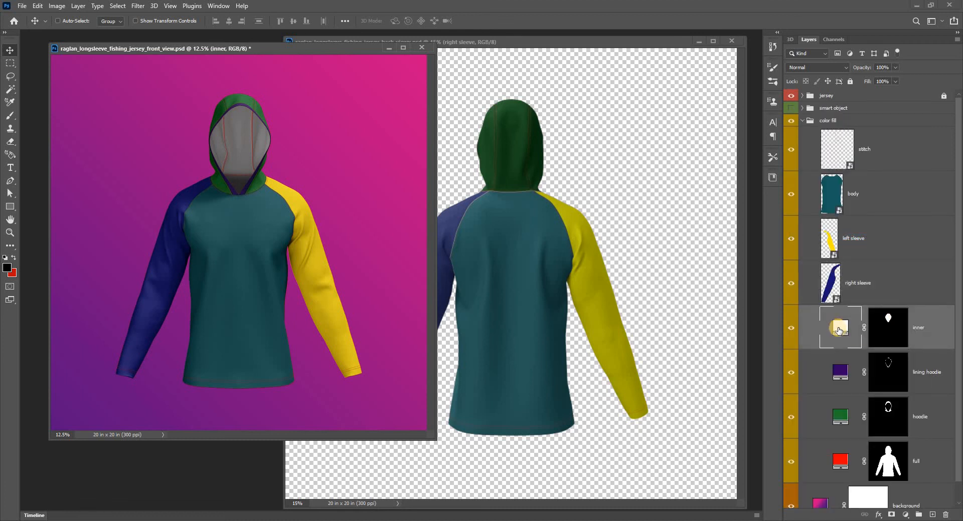
{"action": "double_click", "coordinate": [838, 329]}
{"action": "left_click", "coordinate": [820, 334]}
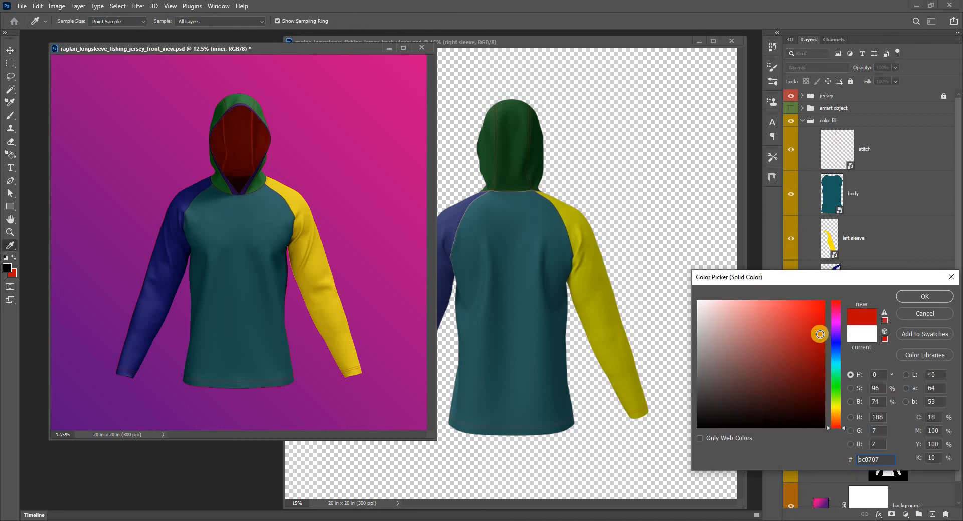
{"action": "left_click", "coordinate": [835, 351]}
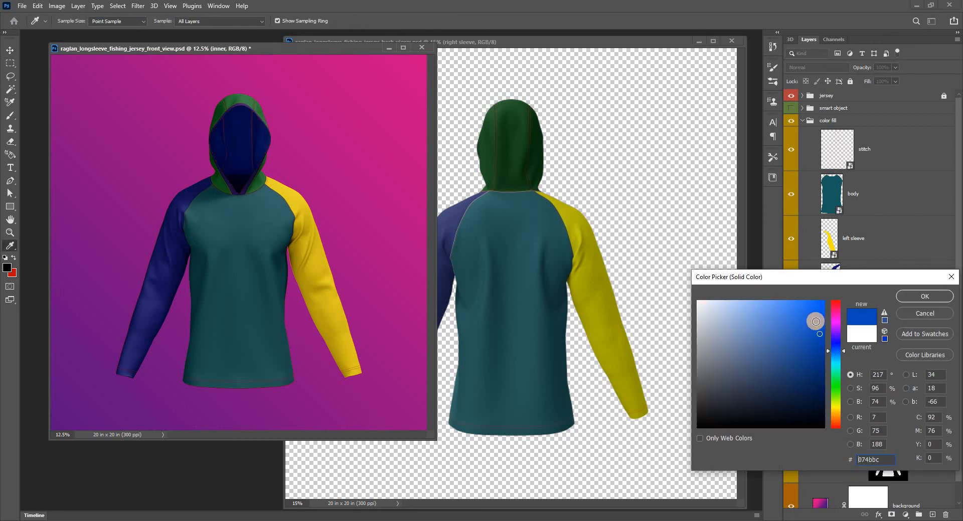
{"action": "left_click", "coordinate": [815, 318]}
{"action": "left_click", "coordinate": [911, 298]}
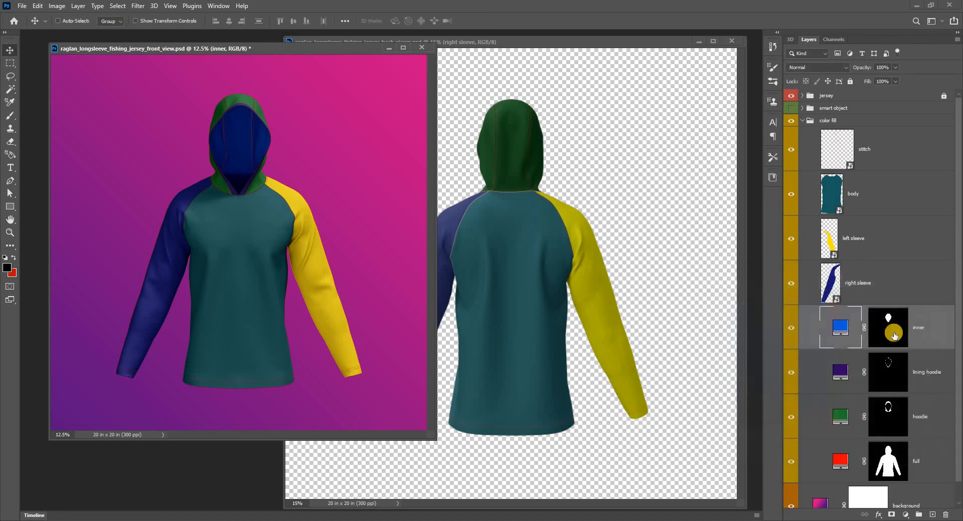
- Convert the front view's inner layer to a smart object and set the lining hoodie fill color to purple #7a04ec
{"action": "right_click", "coordinate": [923, 329]}
{"action": "left_click", "coordinate": [818, 235]}
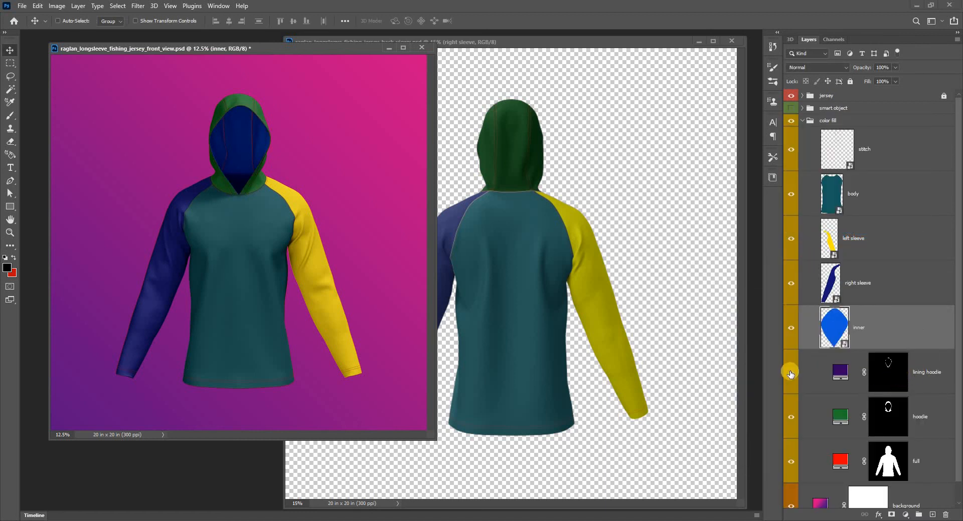
{"action": "left_click", "coordinate": [839, 374]}
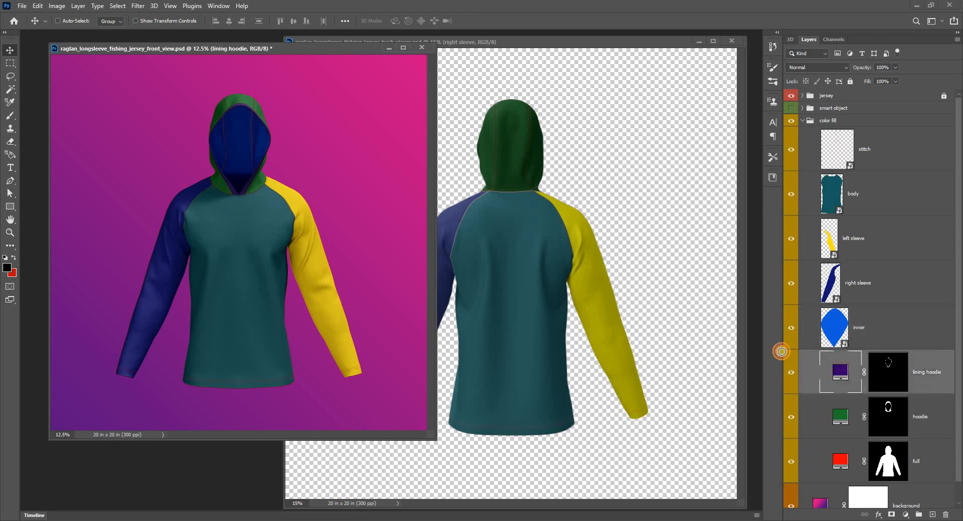
{"action": "double_click", "coordinate": [838, 373]}
{"action": "left_click_drag", "start_coordinate": [818, 314], "coordinate": [822, 310]}
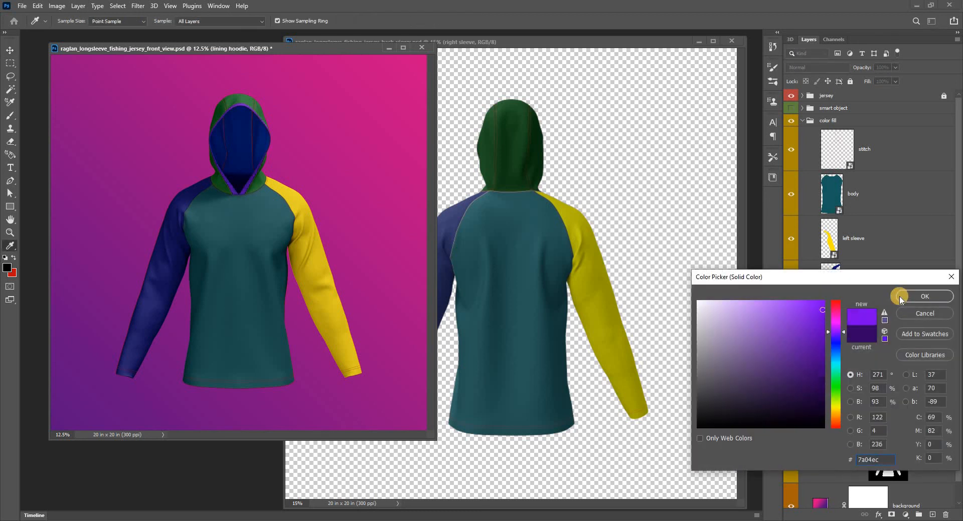
{"action": "left_click", "coordinate": [899, 297]}
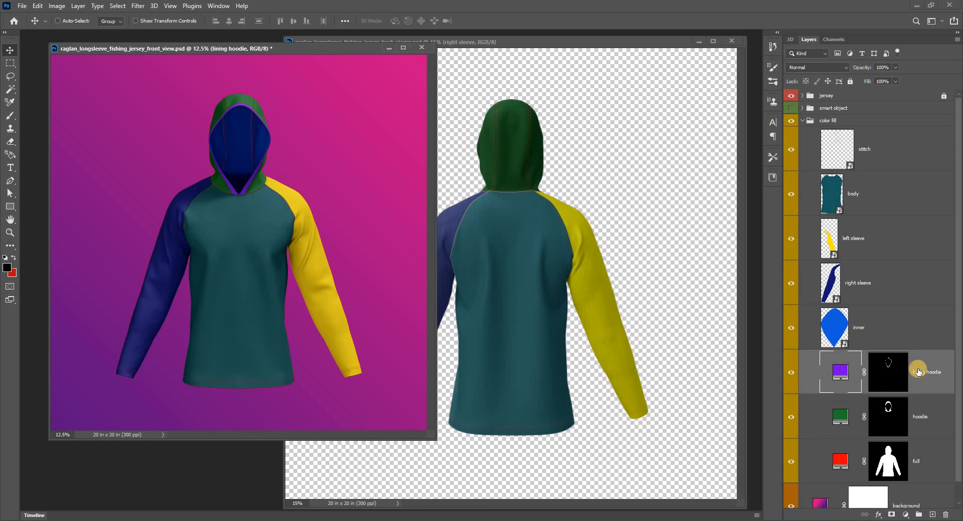
- Convert the front view's lining hoodie and hoodie fill layers to separate smart objects
{"action": "right_click", "coordinate": [924, 373]}
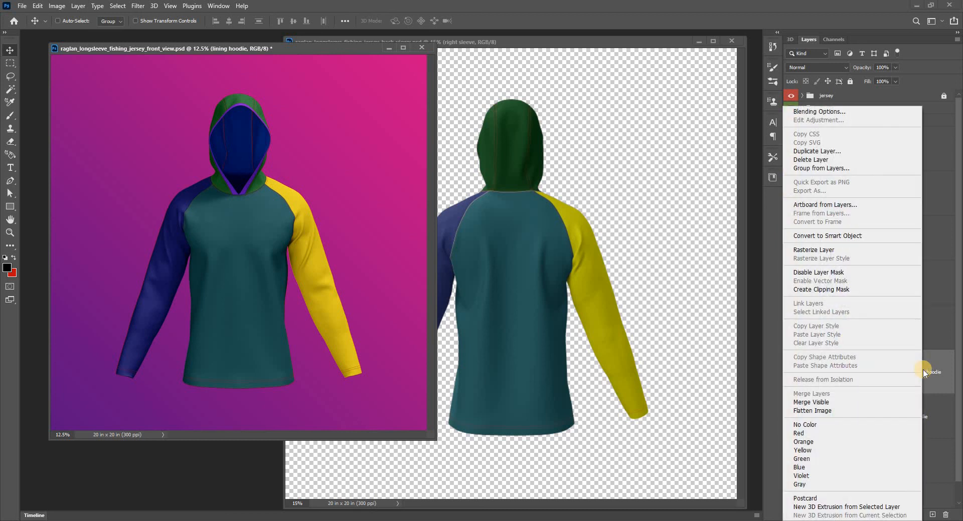
{"action": "left_click", "coordinate": [832, 236]}
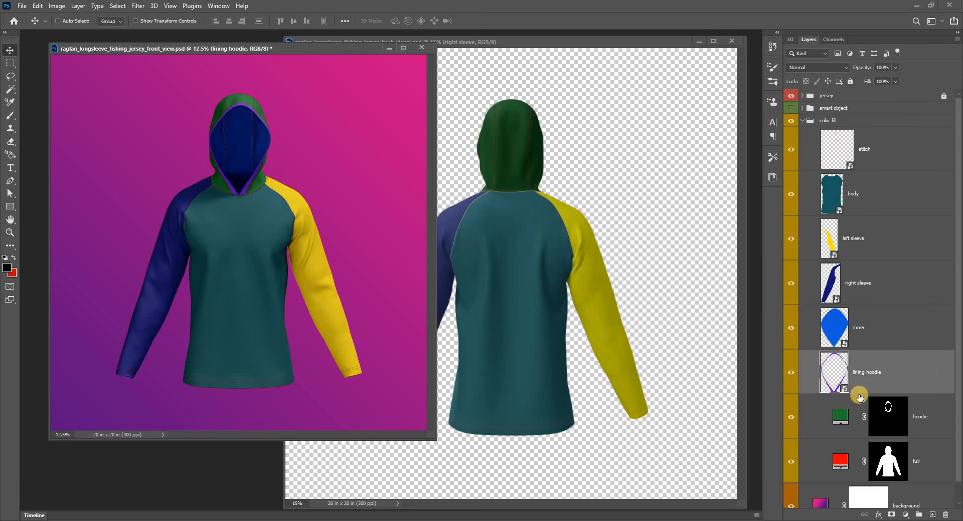
{"action": "scroll", "coordinate": [859, 398], "scroll_direction": "down", "scroll_amount": 1}
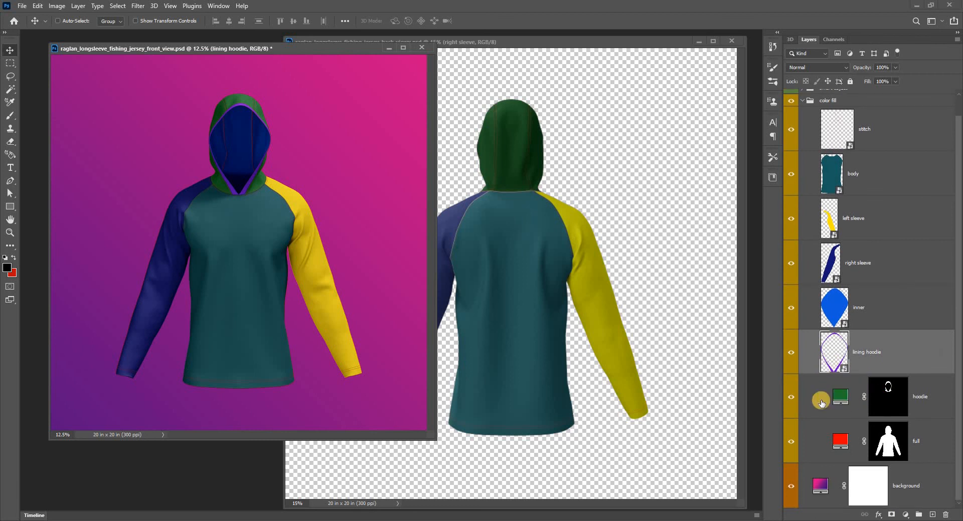
{"action": "left_click", "coordinate": [791, 400]}
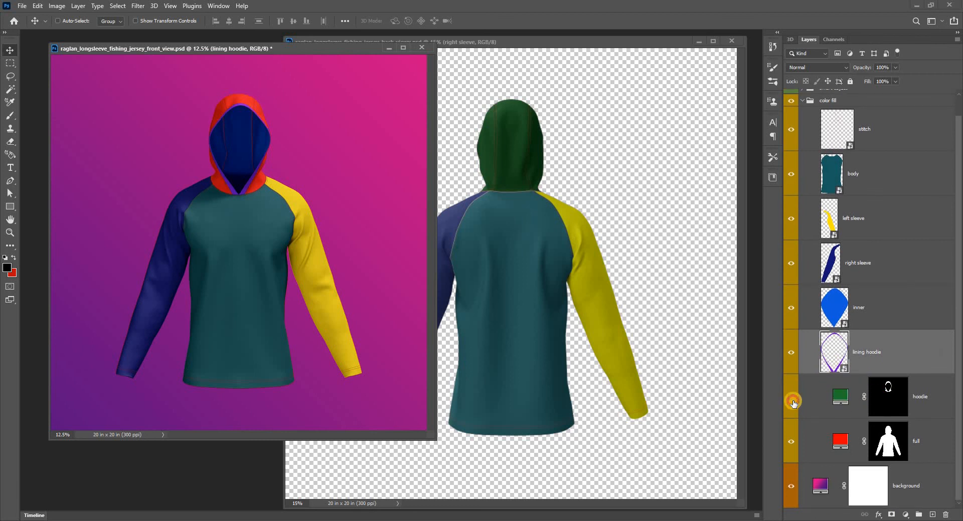
{"action": "left_click", "coordinate": [917, 398]}
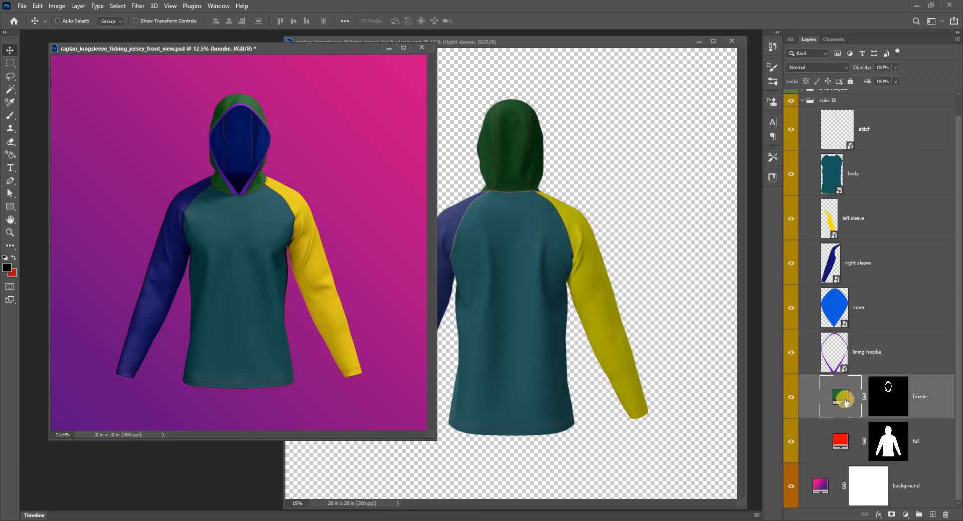
{"action": "right_click", "coordinate": [935, 398]}
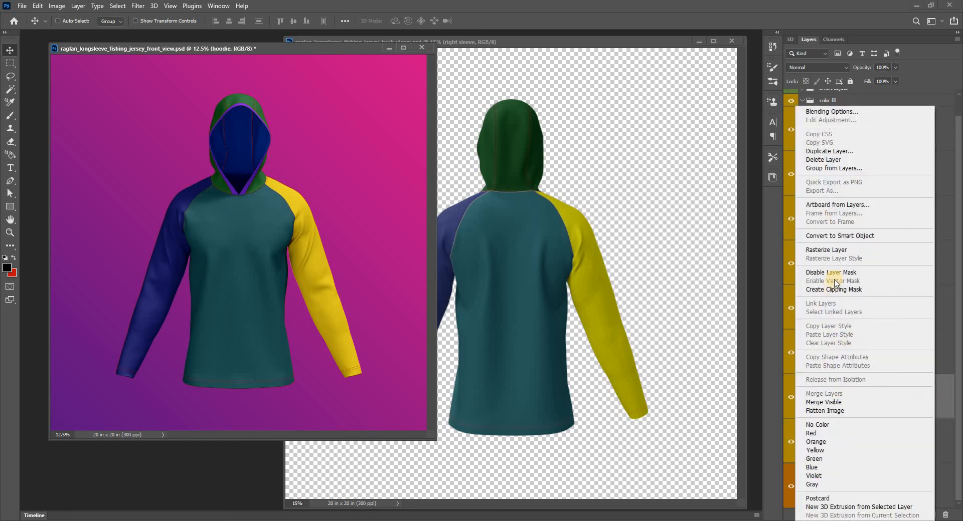
{"action": "left_click", "coordinate": [838, 236]}
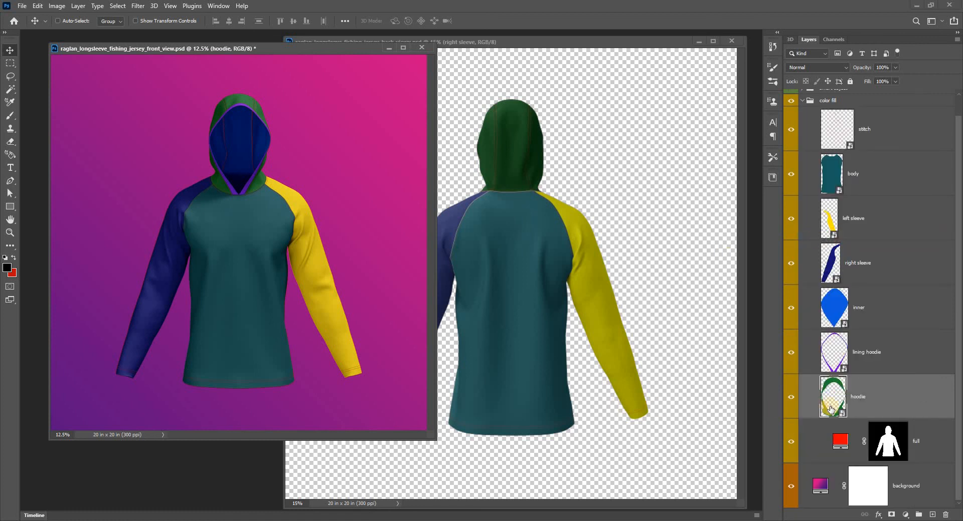
- Check what the front view's hoodie smart object covers by toggling its visibility
{"action": "left_click", "coordinate": [790, 442]}
{"action": "left_click", "coordinate": [790, 399]}
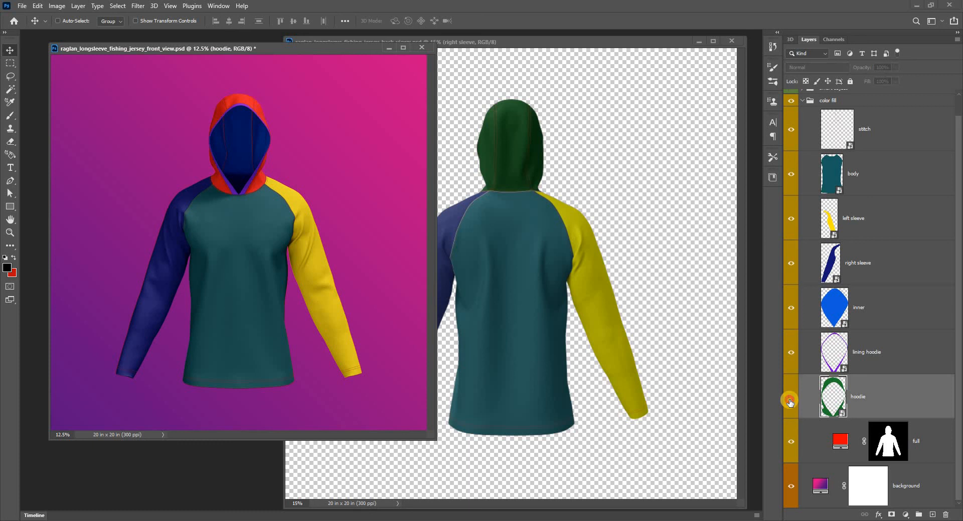
{"action": "left_click", "coordinate": [789, 400]}
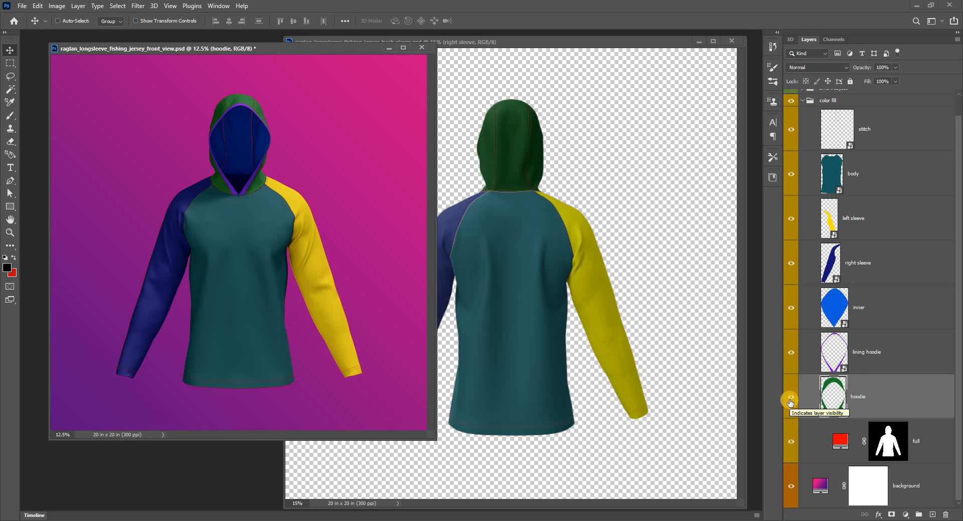
- Delete the full and background fill layers and the smart object group from the front view
{"action": "left_click", "coordinate": [840, 443]}
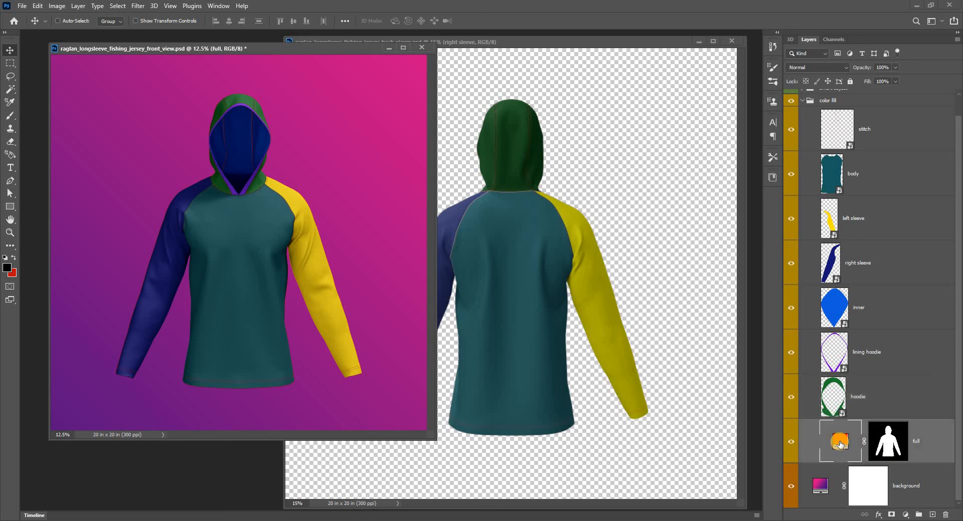
{"action": "key", "text": "Delete"}
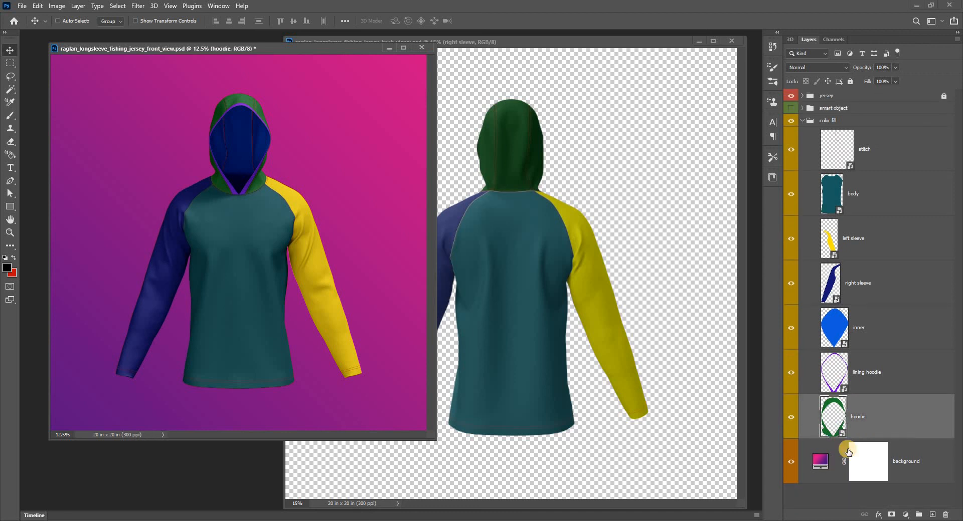
{"action": "left_click", "coordinate": [817, 463]}
{"action": "key", "text": "Delete"}
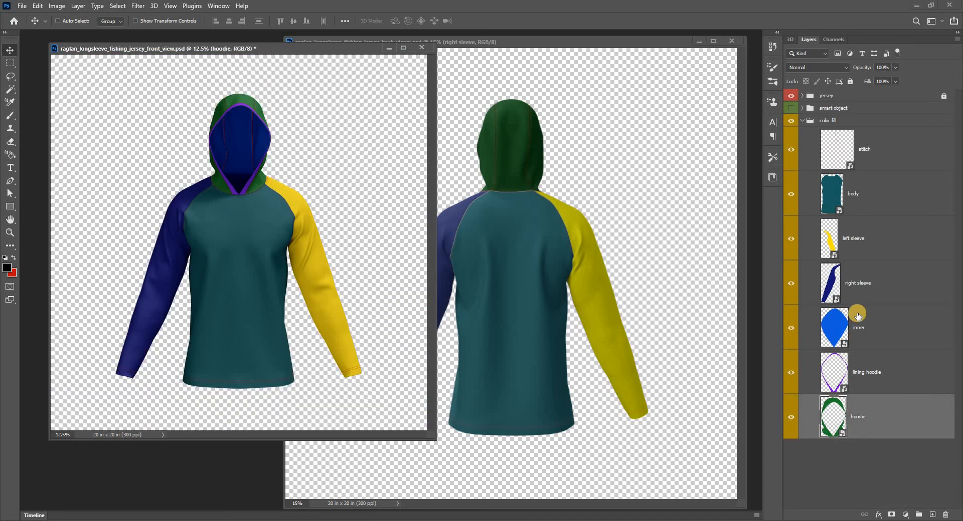
{"action": "left_click", "coordinate": [835, 110]}
{"action": "key", "text": "Delete"}
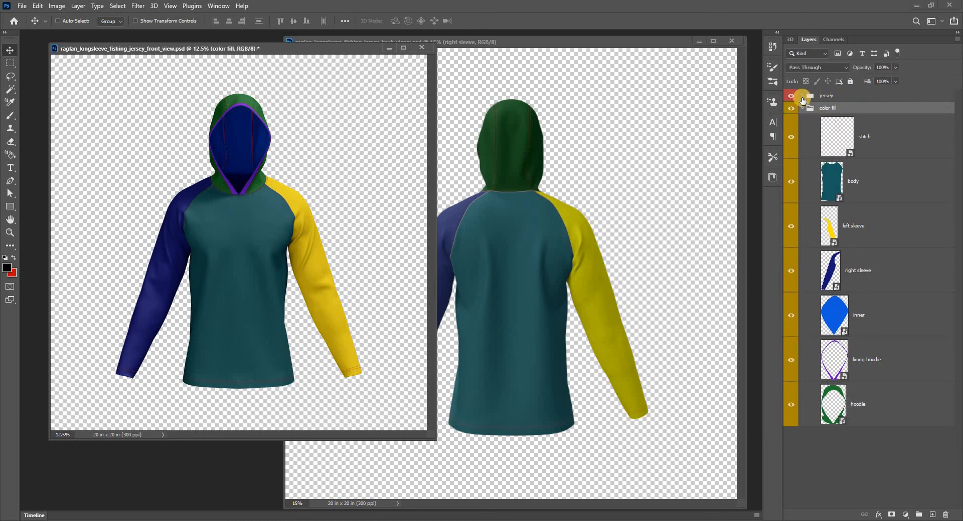
- Delete the lower of the two shadow layers inside the front view's jersey group
{"action": "left_click", "coordinate": [801, 100]}
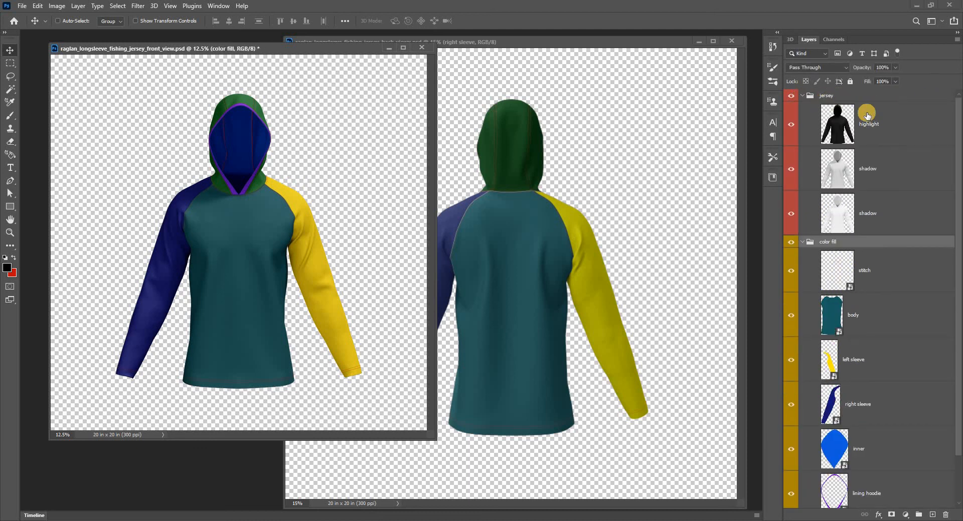
{"action": "left_click", "coordinate": [841, 165]}
{"action": "left_click", "coordinate": [831, 210]}
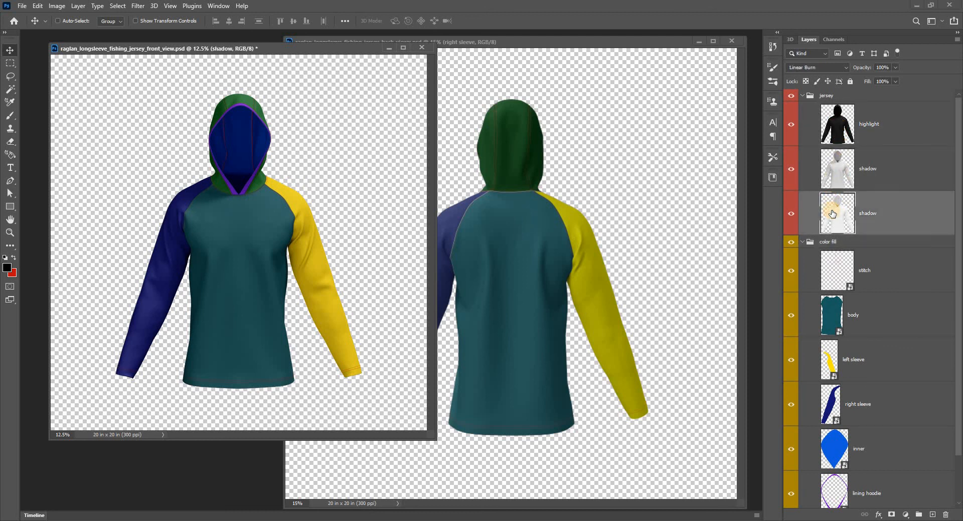
{"action": "key", "text": "Delete"}
{"action": "left_click", "coordinate": [844, 121]}
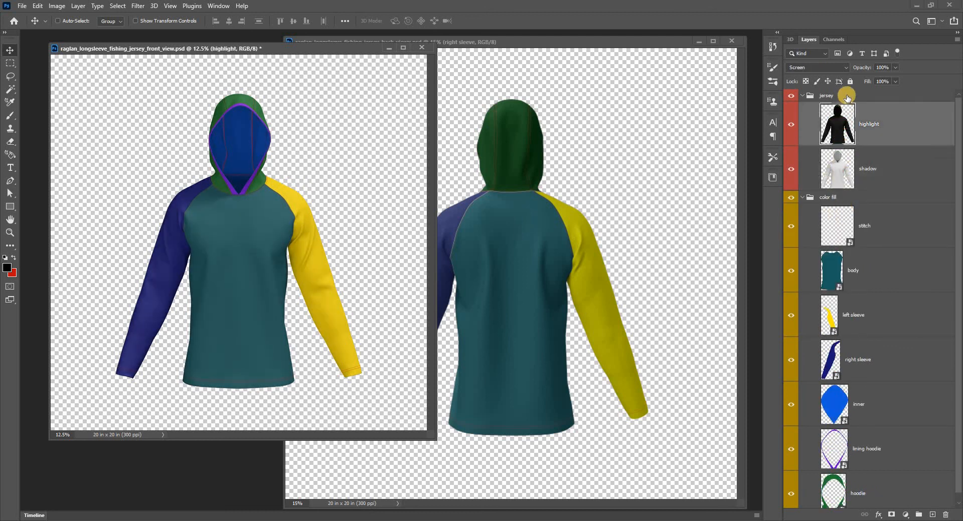
- Ungroup the jersey and color fill groups in the front-view document
{"action": "right_click", "coordinate": [846, 96]}
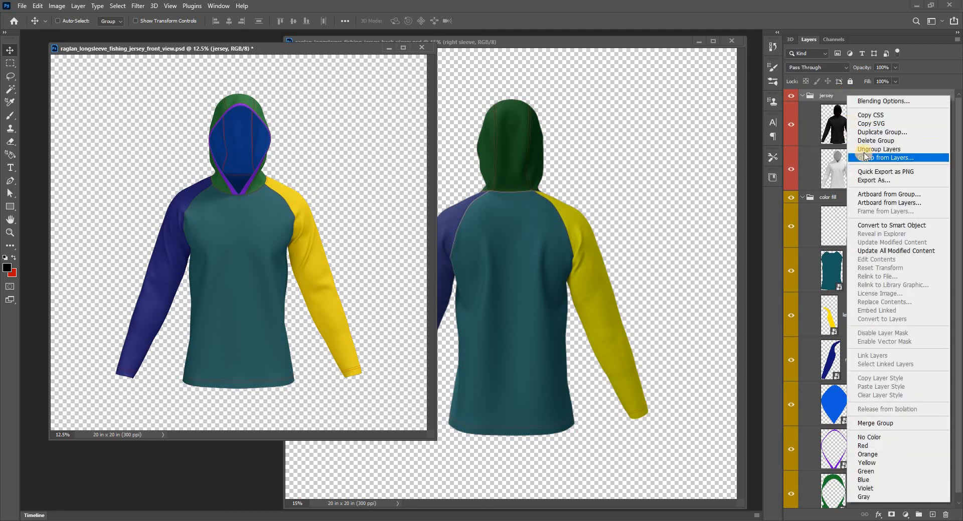
{"action": "left_click", "coordinate": [865, 151]}
{"action": "right_click", "coordinate": [855, 188]}
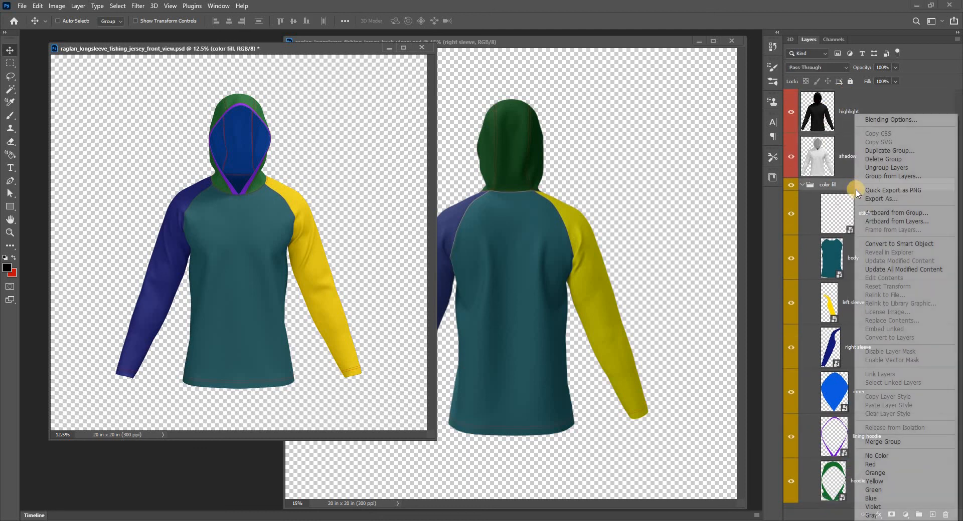
{"action": "left_click", "coordinate": [875, 167]}
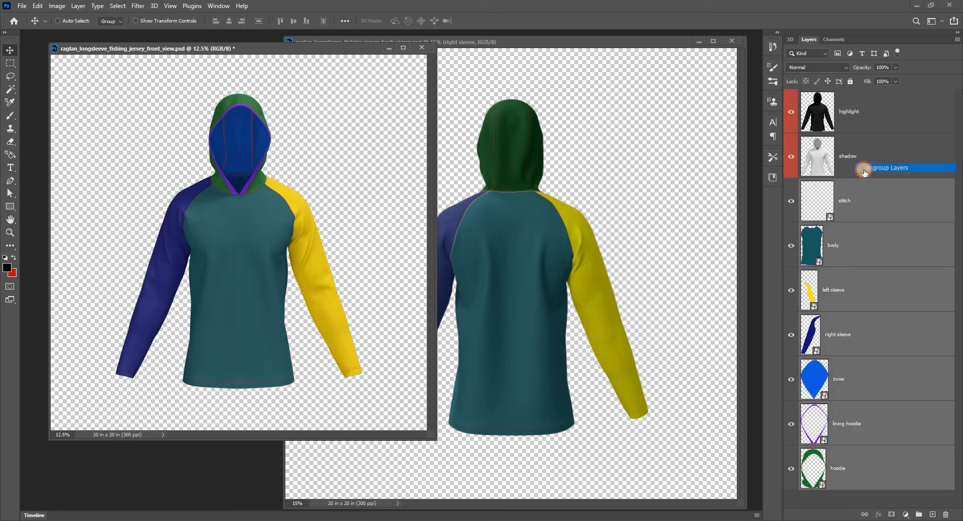
{"action": "left_click", "coordinate": [860, 129]}
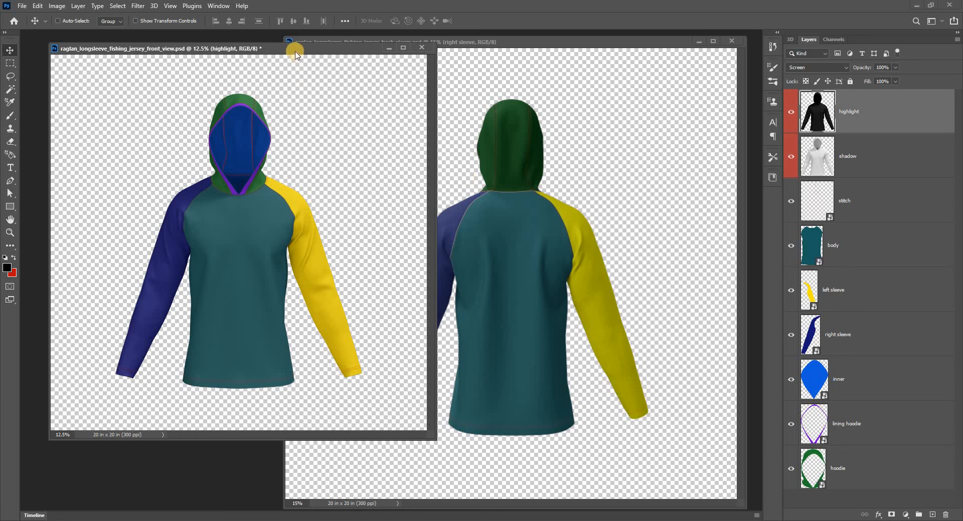
- Enlarge the front view to 15% and place its window level with the back-view window
{"action": "left_click_drag", "start_coordinate": [295, 55], "coordinate": [307, 71]}
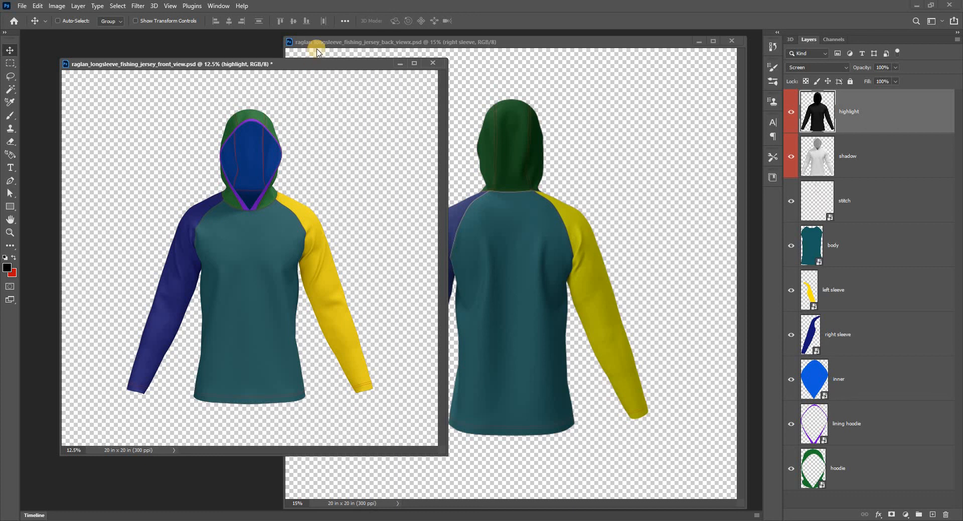
{"action": "key", "text": "ctrl+0"}
{"action": "left_click_drag", "start_coordinate": [320, 40], "coordinate": [294, 43]}
- Compare the front-view and back-view documents by alternating between their windows
{"action": "left_click", "coordinate": [595, 119]}
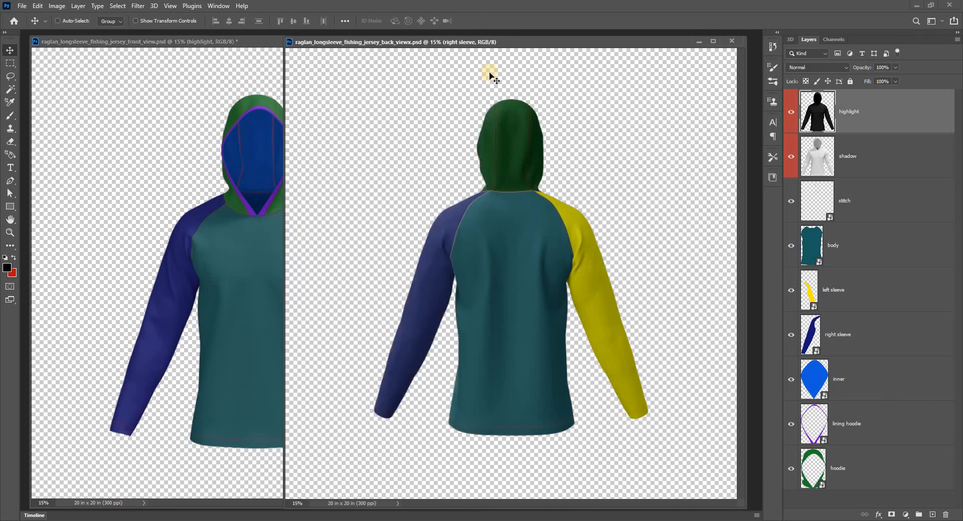
{"action": "left_click", "coordinate": [234, 56]}
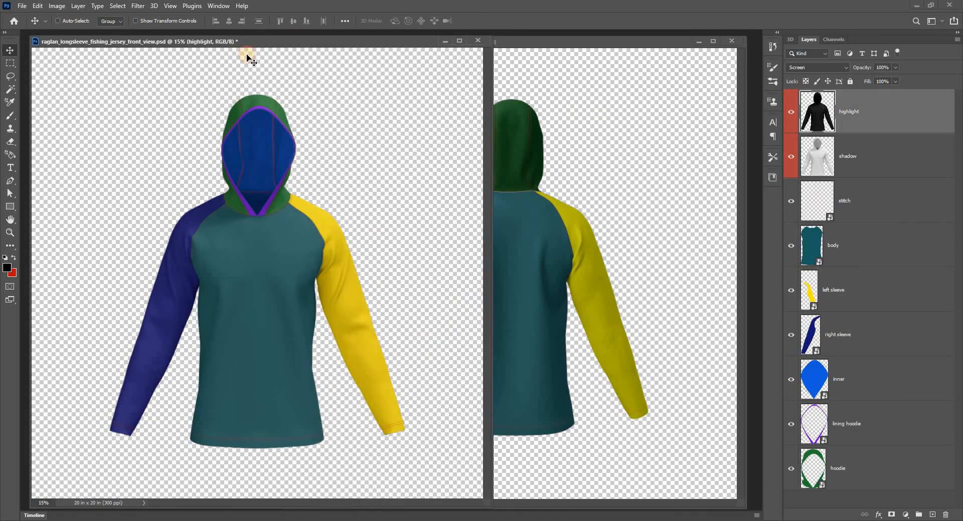
{"action": "left_click", "coordinate": [501, 84]}
{"action": "left_click", "coordinate": [274, 83]}
{"action": "left_click", "coordinate": [517, 96]}
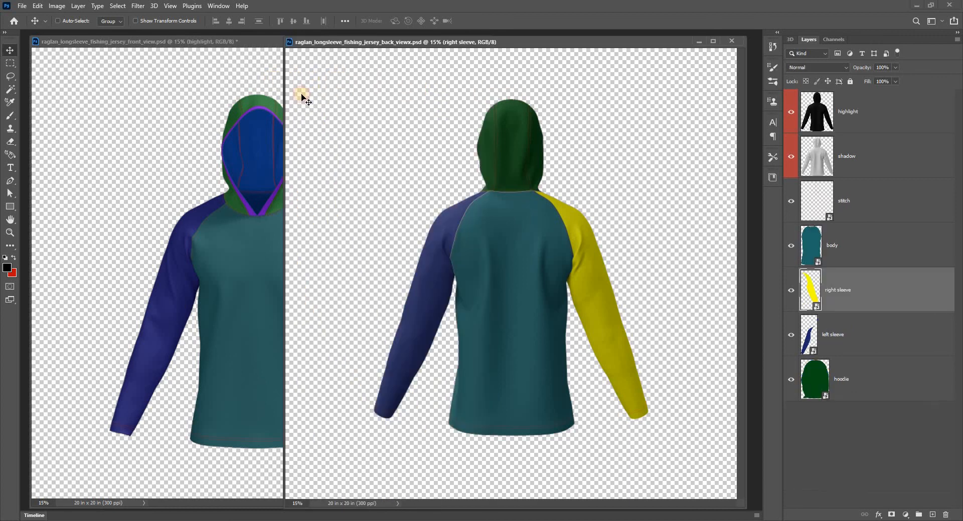
{"action": "left_click", "coordinate": [263, 91]}
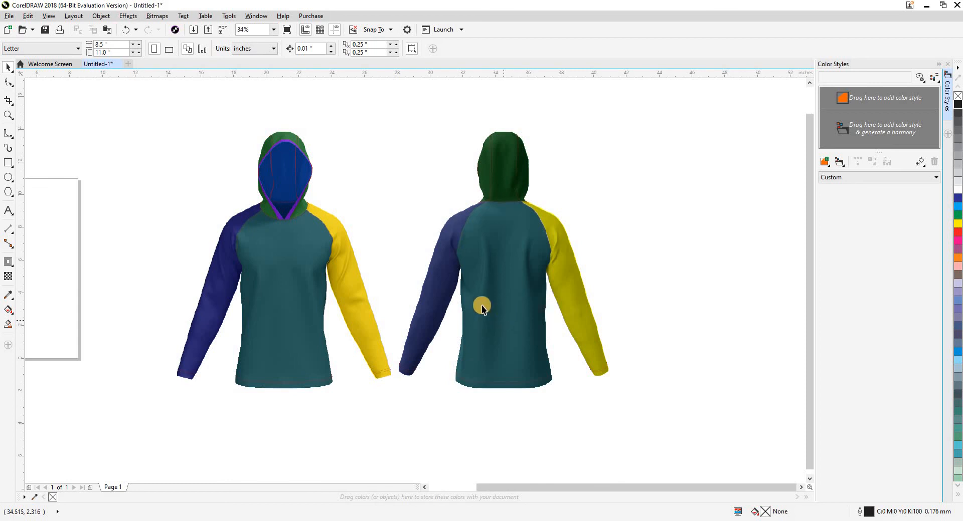
- Zoom in on the front and back jerseys in the CorelDRAW document to examine them closely
{"action": "scroll", "coordinate": [352, 269], "scroll_direction": "down", "scroll_amount": 2}
{"action": "key", "text": "z"}
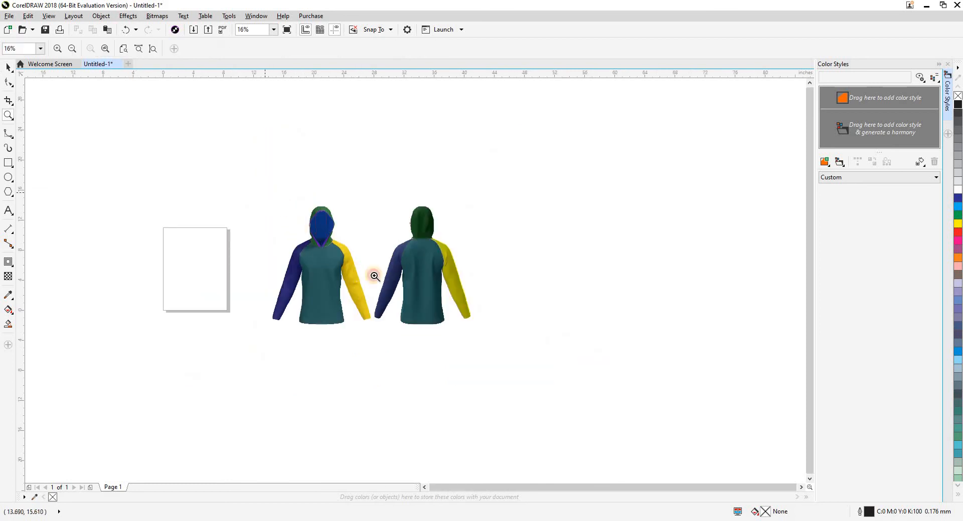
{"action": "left_click_drag", "start_coordinate": [264, 193], "coordinate": [477, 333]}
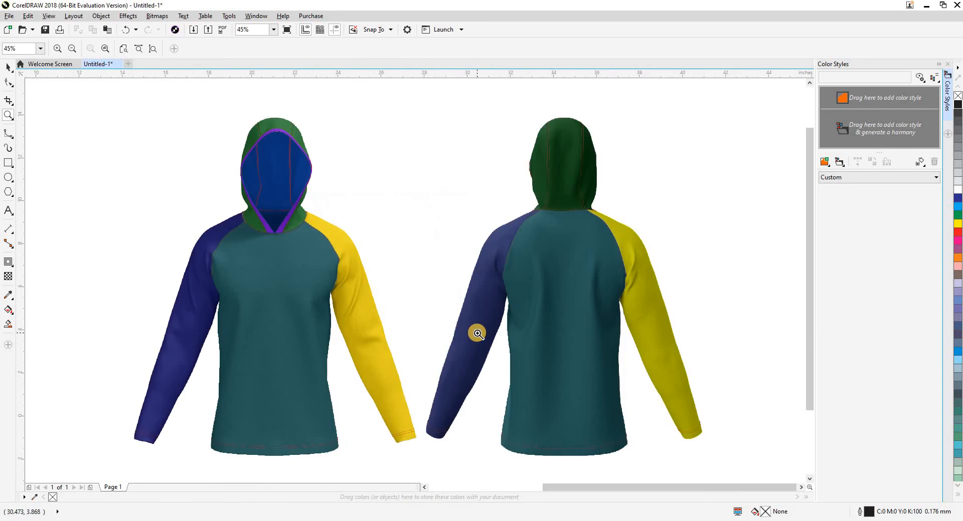
{"action": "key", "text": "space"}
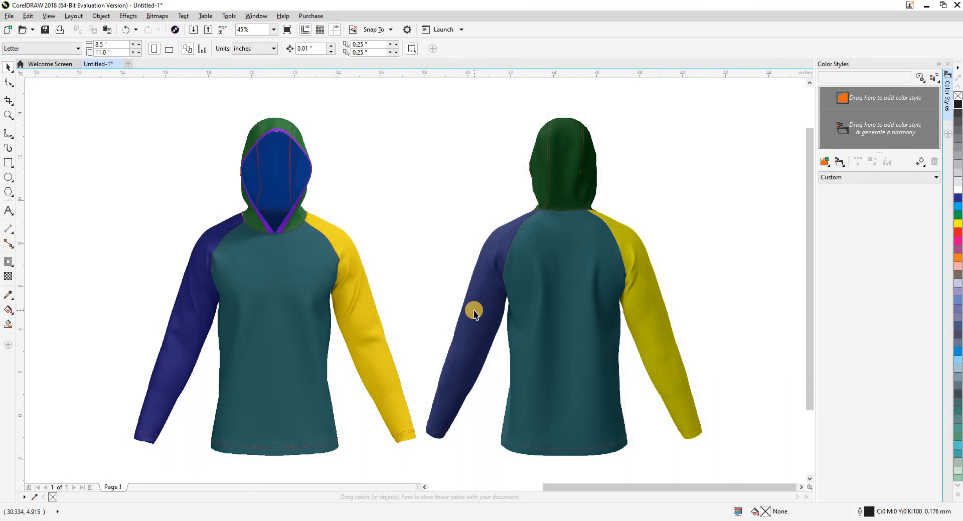
- Select the front and back jerseys together to check their combined width and height, and clear the selection
{"action": "scroll", "coordinate": [479, 269], "scroll_direction": "down", "scroll_amount": 3}
{"action": "left_click", "coordinate": [477, 268]}
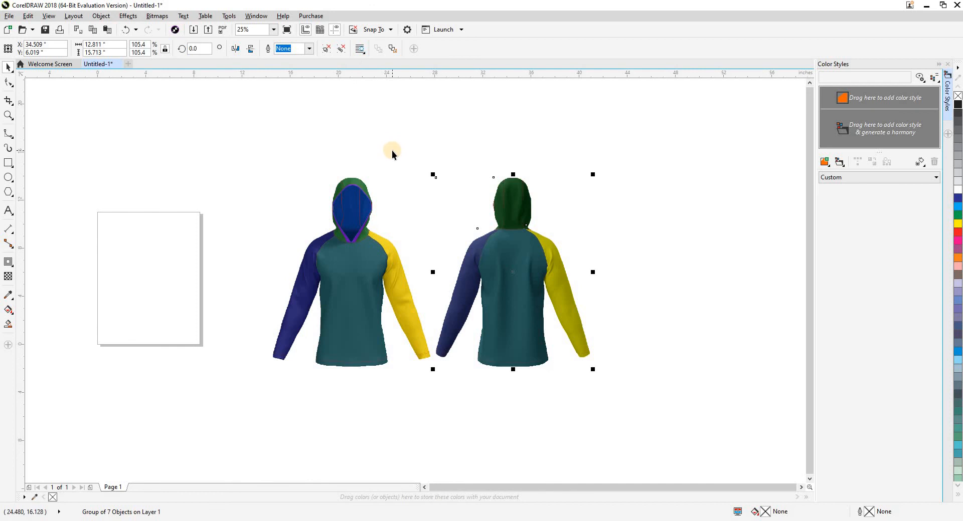
{"action": "left_click_drag", "start_coordinate": [234, 142], "coordinate": [630, 423]}
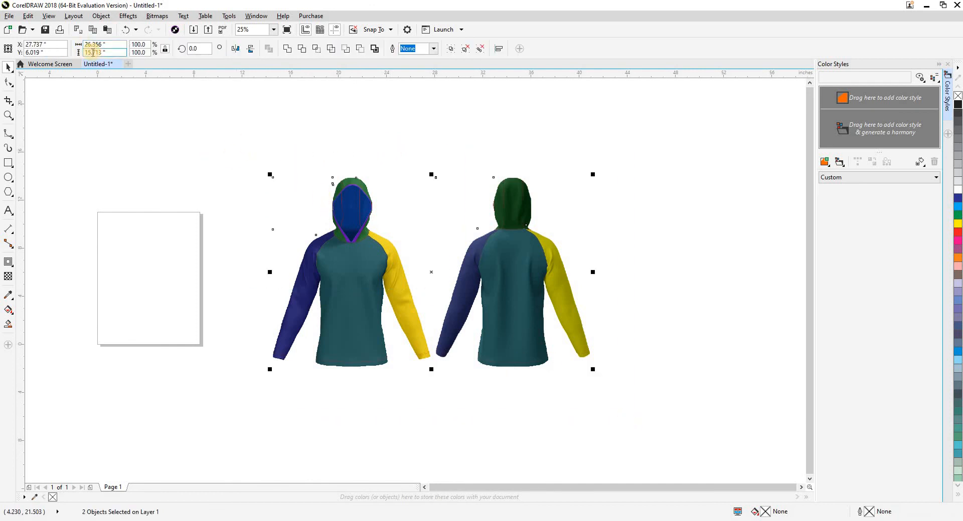
{"action": "left_click", "coordinate": [157, 108]}
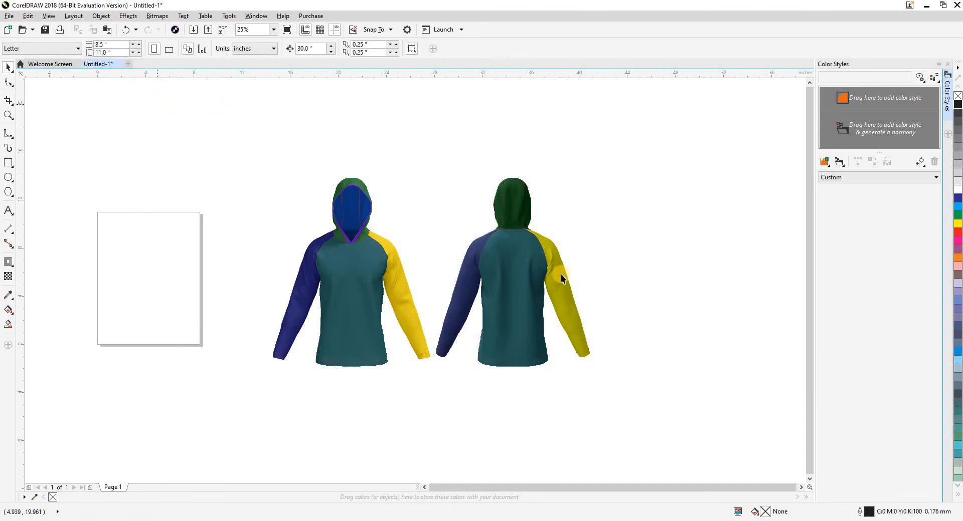
- Ungroup the back jersey and move its highlight and shading bitmaps 30 inches to the right of the jersey
{"action": "left_click", "coordinate": [520, 268]}
{"action": "key", "text": "ctrl+u"}
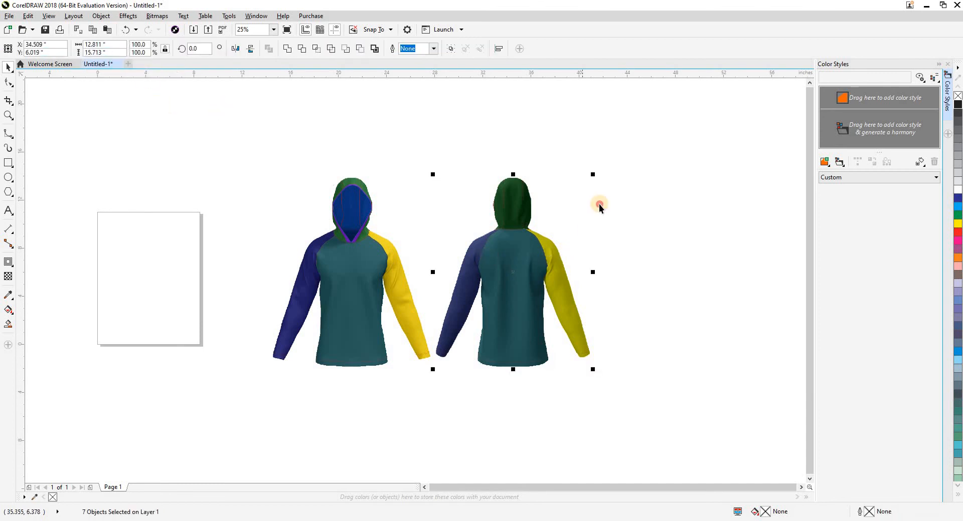
{"action": "left_click", "coordinate": [599, 206]}
{"action": "left_click", "coordinate": [559, 258]}
{"action": "left_click_drag", "start_coordinate": [549, 257], "coordinate": [400, 216]}
{"action": "key", "text": "Right"}
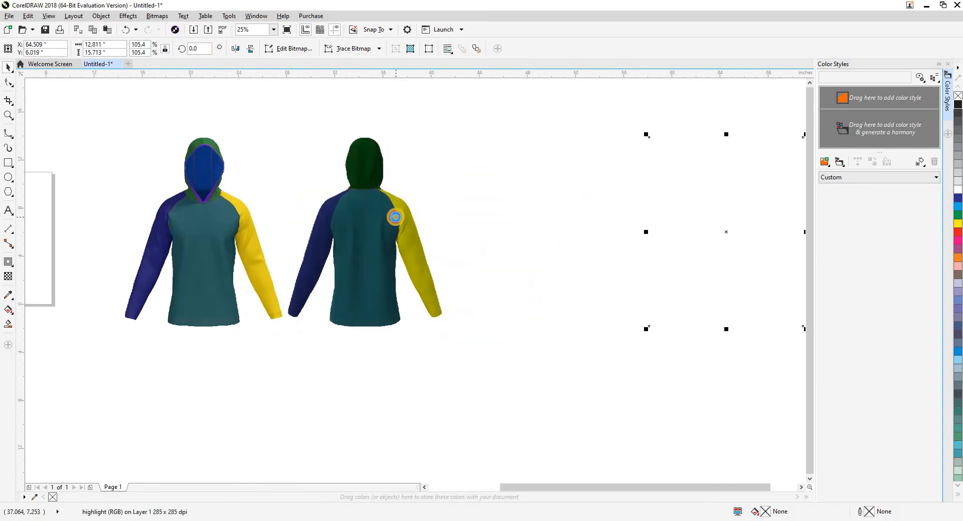
{"action": "left_click", "coordinate": [401, 219]}
{"action": "key", "text": "Right"}
{"action": "left_click", "coordinate": [489, 218]}
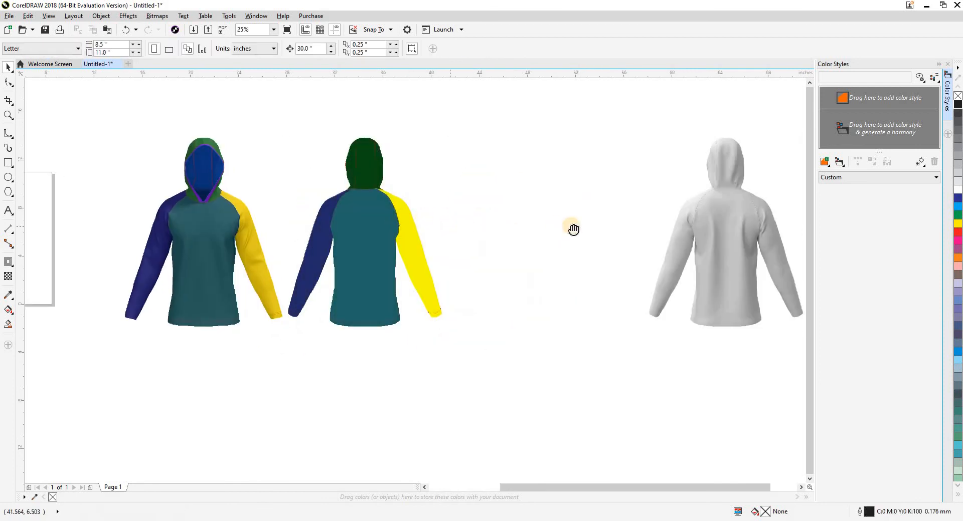
- Move the front jersey's highlight and shading bitmaps 30 inches to the left, clear of the flat colour layers
{"action": "left_click_drag", "start_coordinate": [571, 228], "coordinate": [694, 229]}
{"action": "left_click", "coordinate": [327, 233]}
{"action": "key", "text": "Left"}
{"action": "key", "text": "Right"}
{"action": "left_click_drag", "start_coordinate": [328, 237], "coordinate": [443, 240]}
{"action": "left_click", "coordinate": [432, 376]}
{"action": "left_click", "coordinate": [441, 276]}
{"action": "key", "text": "Left"}
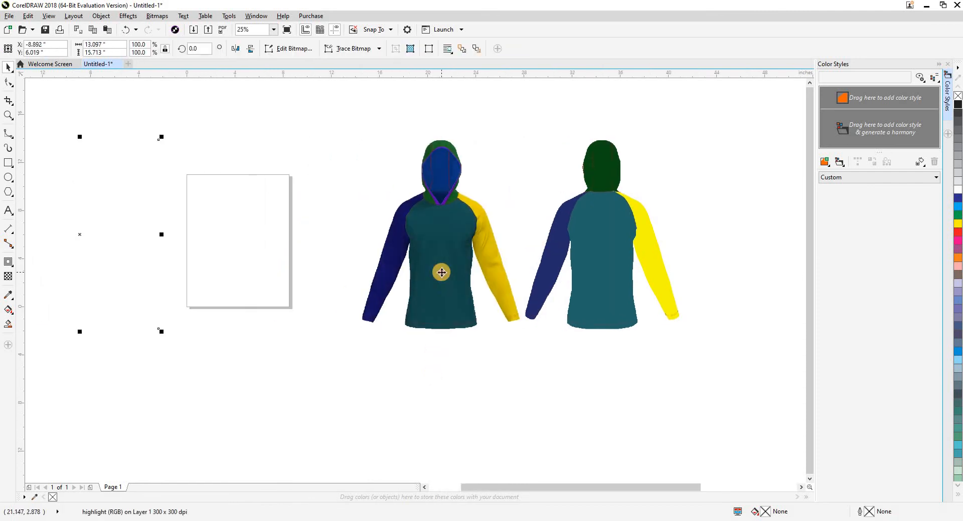
{"action": "left_click", "coordinate": [441, 274]}
{"action": "key", "text": "Left"}
{"action": "left_click", "coordinate": [398, 271]}
- Examine the flat-colour jerseys and the separated grey shading layers beside them, overall and close up
{"action": "scroll", "coordinate": [398, 272], "scroll_direction": "down", "scroll_amount": 1}
{"action": "key", "text": "shift+F9"}
{"action": "left_click_drag", "start_coordinate": [333, 279], "coordinate": [275, 278]}
{"action": "scroll", "coordinate": [213, 249], "scroll_direction": "up", "scroll_amount": 1}
{"action": "key", "text": "shift+F9"}
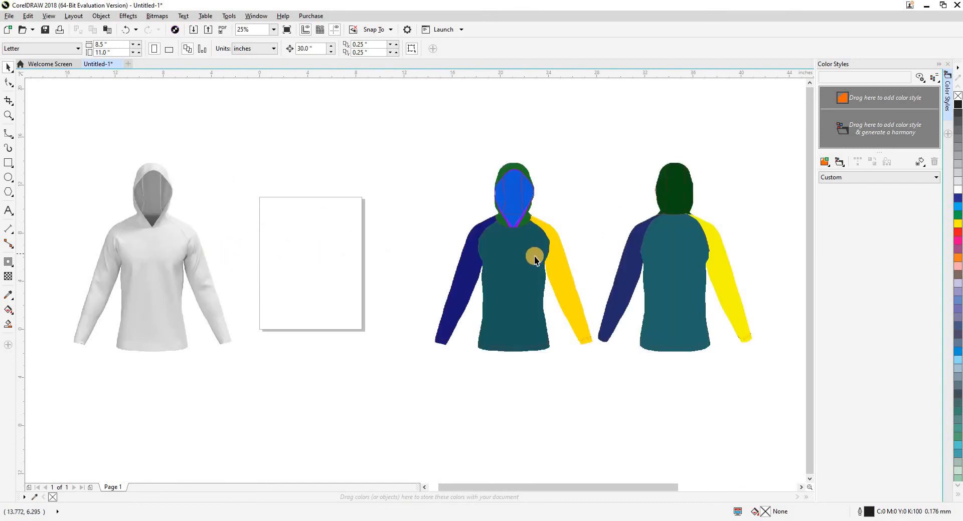
{"action": "scroll", "coordinate": [409, 227], "scroll_direction": "right", "scroll_amount": 2}
{"action": "scroll", "coordinate": [408, 227], "scroll_direction": "up", "scroll_amount": 2}
{"action": "scroll", "coordinate": [396, 227], "scroll_direction": "up", "scroll_amount": 1}
{"action": "scroll", "coordinate": [391, 245], "scroll_direction": "down", "scroll_amount": 2}
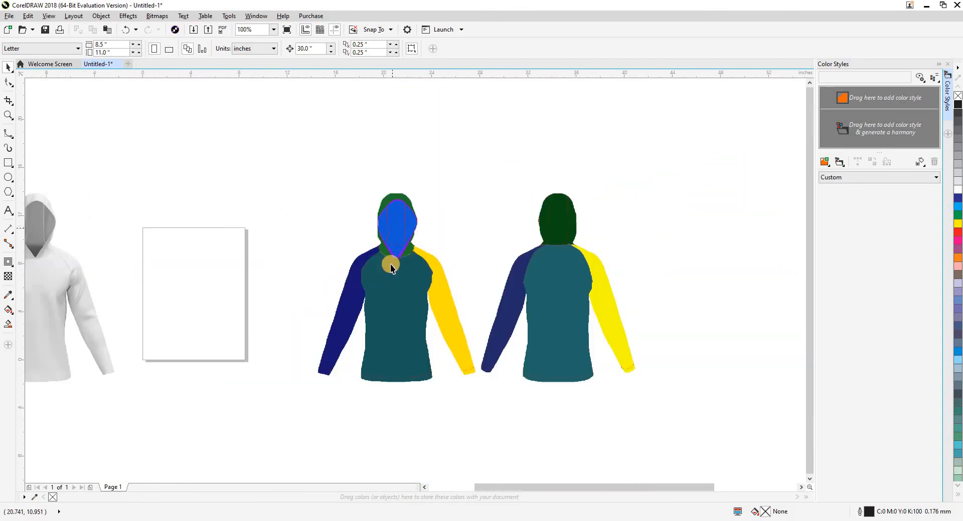
{"action": "scroll", "coordinate": [330, 256], "scroll_direction": "down", "scroll_amount": 1}
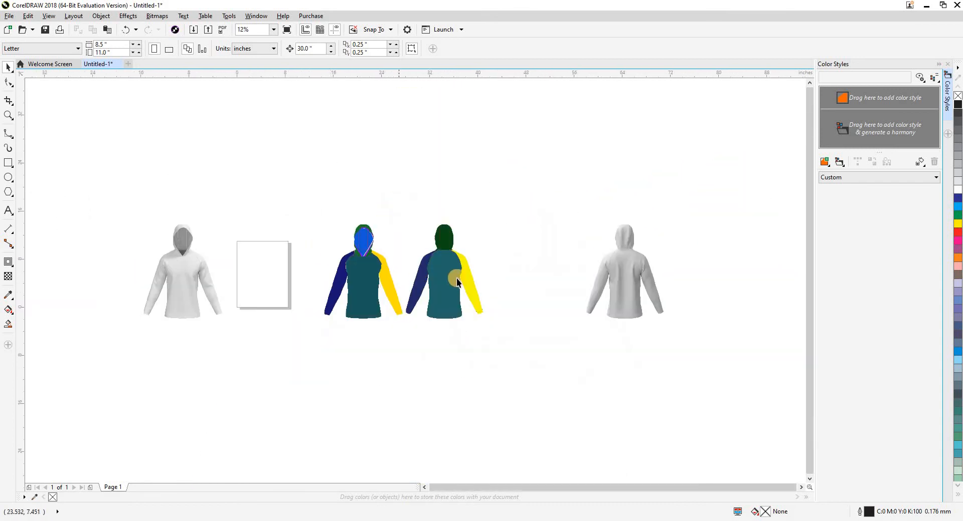
{"action": "scroll", "coordinate": [402, 264], "scroll_direction": "right", "scroll_amount": 2}
{"action": "scroll", "coordinate": [476, 316], "scroll_direction": "left", "scroll_amount": 2}
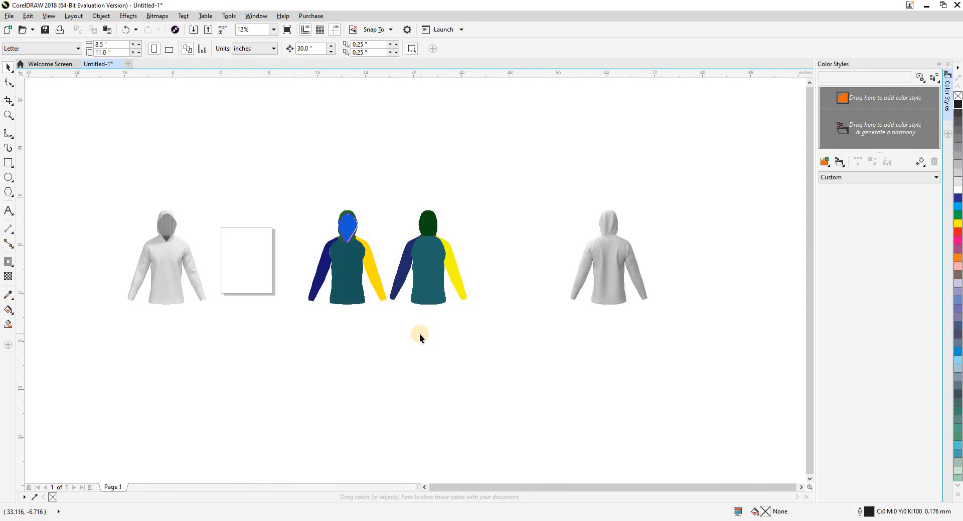
{"action": "scroll", "coordinate": [316, 227], "scroll_direction": "up", "scroll_amount": 3}
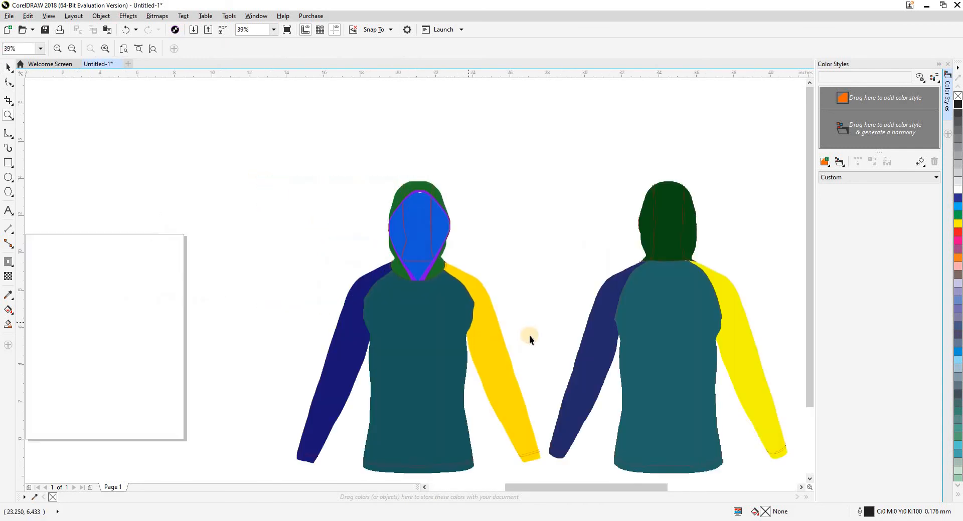
- Move the back and front stitch bitmaps 30 inches down, out of the jerseys, and examine the stitch lines
{"action": "scroll", "coordinate": [431, 251], "scroll_direction": "down", "scroll_amount": 3}
{"action": "scroll", "coordinate": [509, 299], "scroll_direction": "down", "scroll_amount": 4}
{"action": "left_click", "coordinate": [491, 296]}
{"action": "left_click_drag", "start_coordinate": [490, 296], "coordinate": [488, 403]}
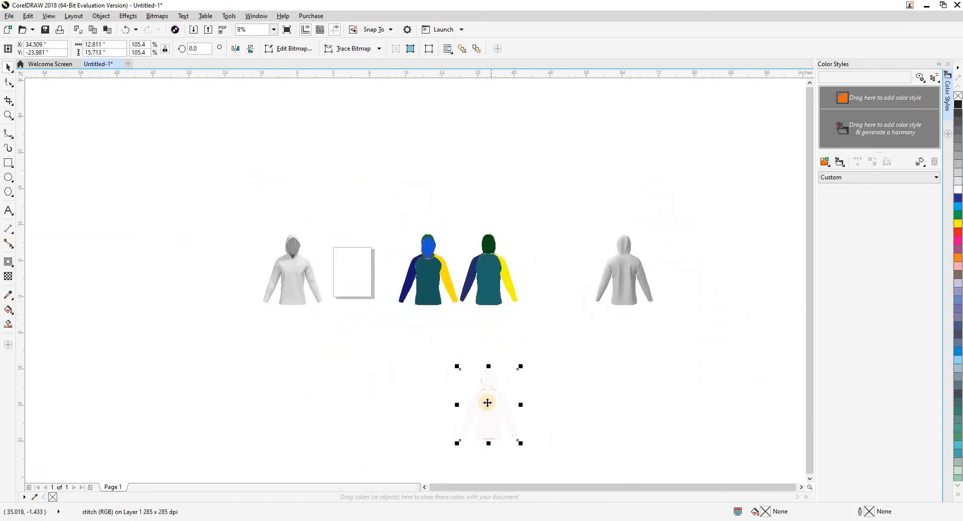
{"action": "scroll", "coordinate": [487, 402], "scroll_direction": "up", "scroll_amount": 6}
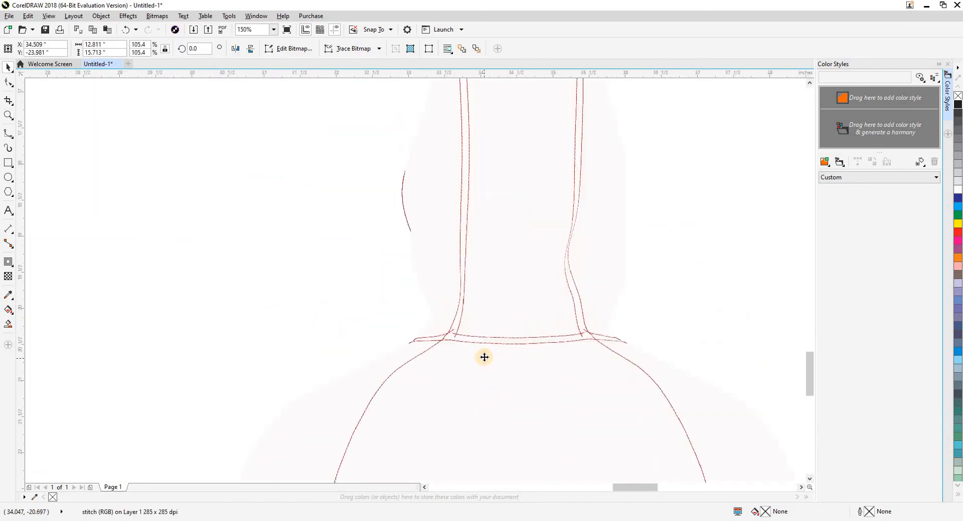
{"action": "scroll", "coordinate": [461, 335], "scroll_direction": "down", "scroll_amount": 6}
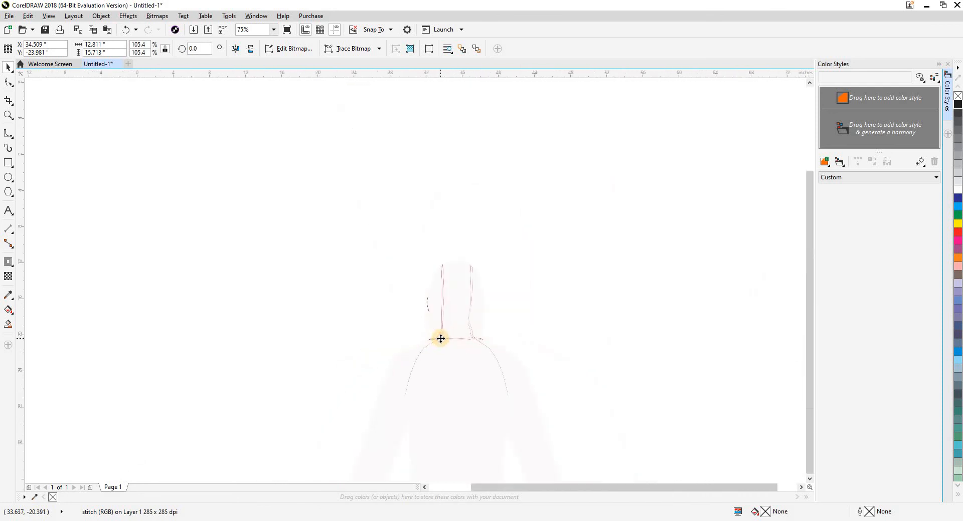
{"action": "left_click_drag", "start_coordinate": [387, 245], "coordinate": [389, 379]}
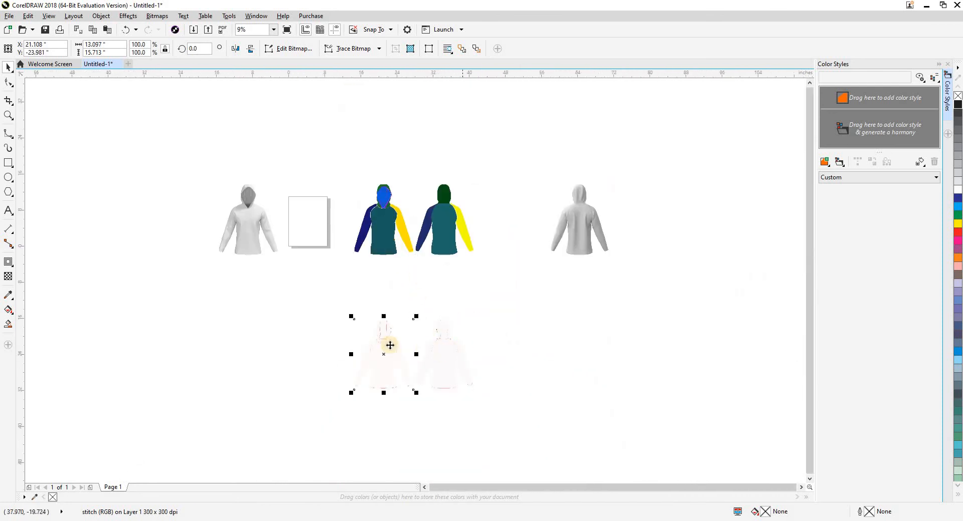
- Move both stitch bitmaps together 60 inches up, above the jerseys, and check the hem stitching
{"action": "left_click_drag", "start_coordinate": [301, 301], "coordinate": [507, 416]}
{"action": "key", "text": "Up"}
{"action": "left_click_drag", "start_coordinate": [479, 331], "coordinate": [483, 406]}
{"action": "scroll", "coordinate": [382, 170], "scroll_direction": "up", "scroll_amount": 2}
{"action": "scroll", "coordinate": [410, 246], "scroll_direction": "up", "scroll_amount": 3}
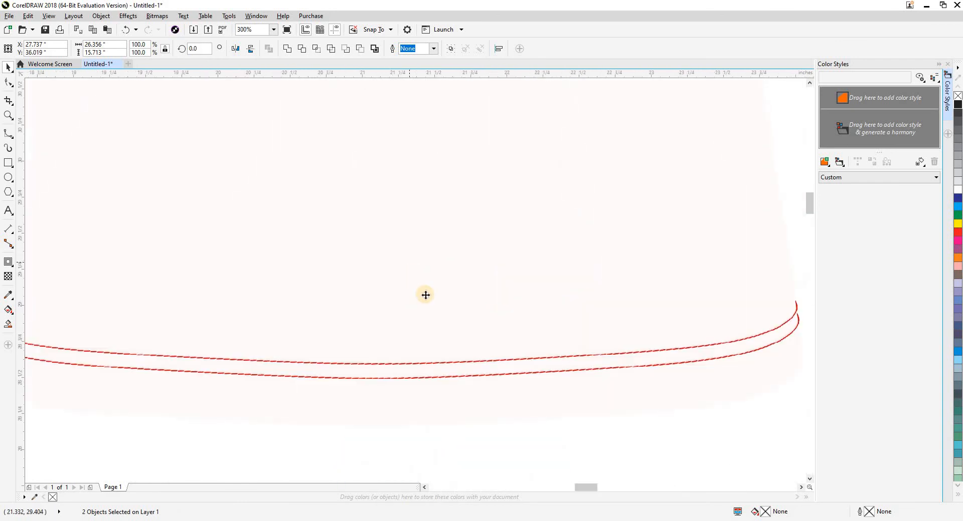
{"action": "scroll", "coordinate": [426, 295], "scroll_direction": "down", "scroll_amount": 5}
- Convert the back jersey's body bitmap to a vector shape with Quick Trace, letting the bitmap be reduced
{"action": "left_click", "coordinate": [398, 250]}
{"action": "scroll", "coordinate": [398, 248], "scroll_direction": "up", "scroll_amount": 2}
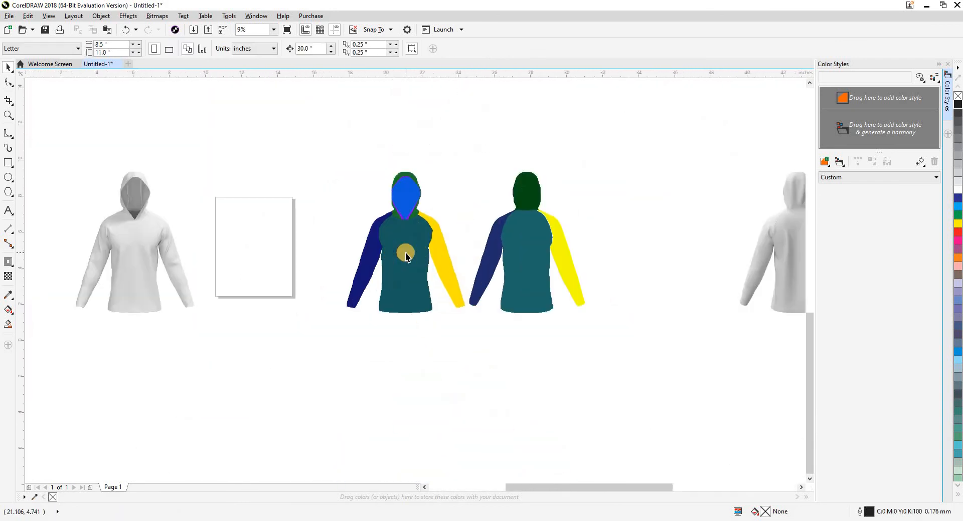
{"action": "scroll", "coordinate": [411, 236], "scroll_direction": "up", "scroll_amount": 2}
{"action": "scroll", "coordinate": [410, 236], "scroll_direction": "down", "scroll_amount": 2}
{"action": "left_click_drag", "start_coordinate": [529, 246], "coordinate": [484, 416]}
{"action": "scroll", "coordinate": [465, 196], "scroll_direction": "down", "scroll_amount": 1}
{"action": "key", "text": "ctrl+z"}
{"action": "scroll", "coordinate": [480, 174], "scroll_direction": "up", "scroll_amount": 1}
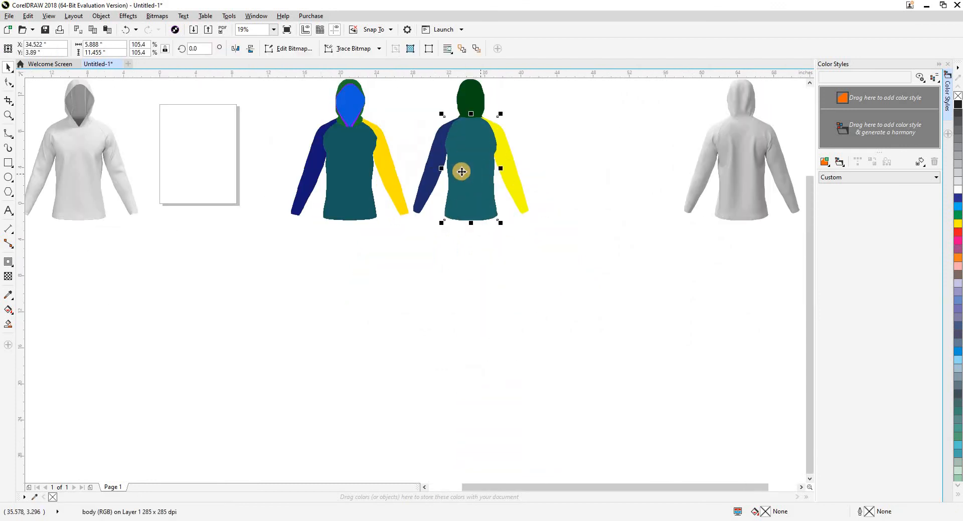
{"action": "left_click", "coordinate": [353, 48]}
{"action": "left_click", "coordinate": [370, 65]}
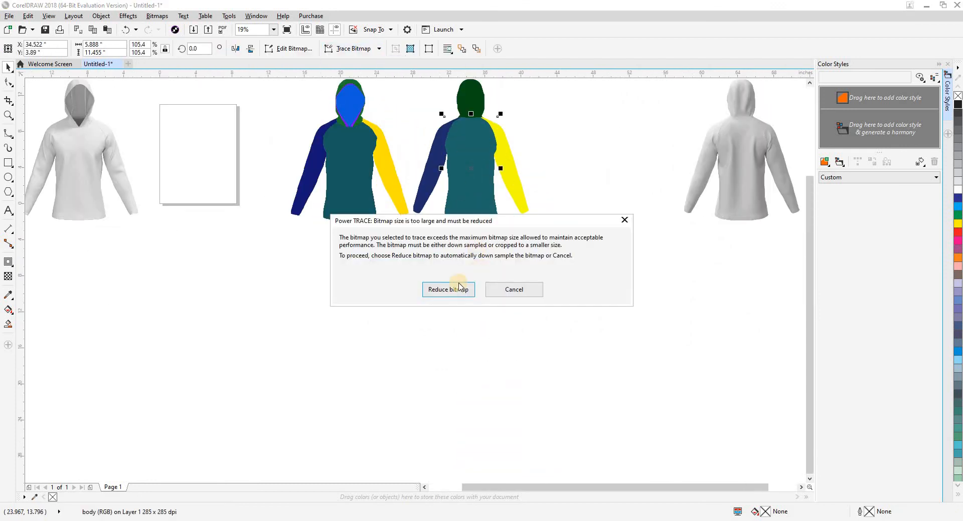
{"action": "left_click", "coordinate": [448, 290]}
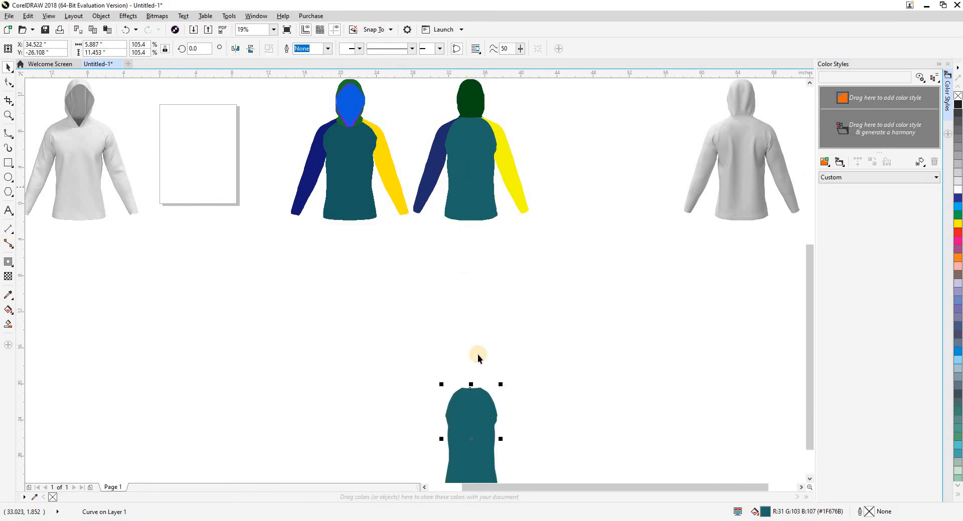
- Place the traced back body 30 inches below the jersey and delete its original bitmap
{"action": "scroll", "coordinate": [473, 431], "scroll_direction": "up", "scroll_amount": 3}
{"action": "scroll", "coordinate": [475, 359], "scroll_direction": "down", "scroll_amount": 6}
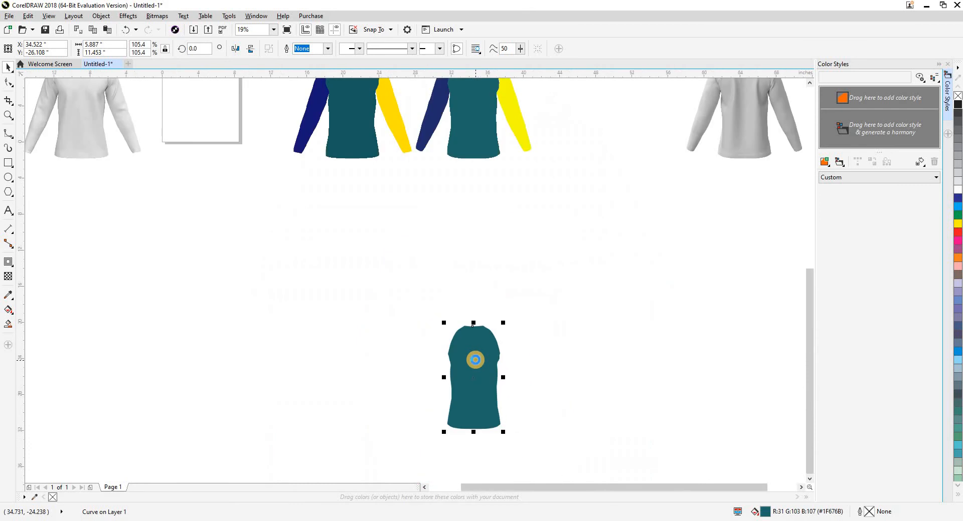
{"action": "left_click", "coordinate": [476, 243]}
{"action": "key", "text": "Delete"}
{"action": "left_click", "coordinate": [410, 239]}
{"action": "key", "text": "Down"}
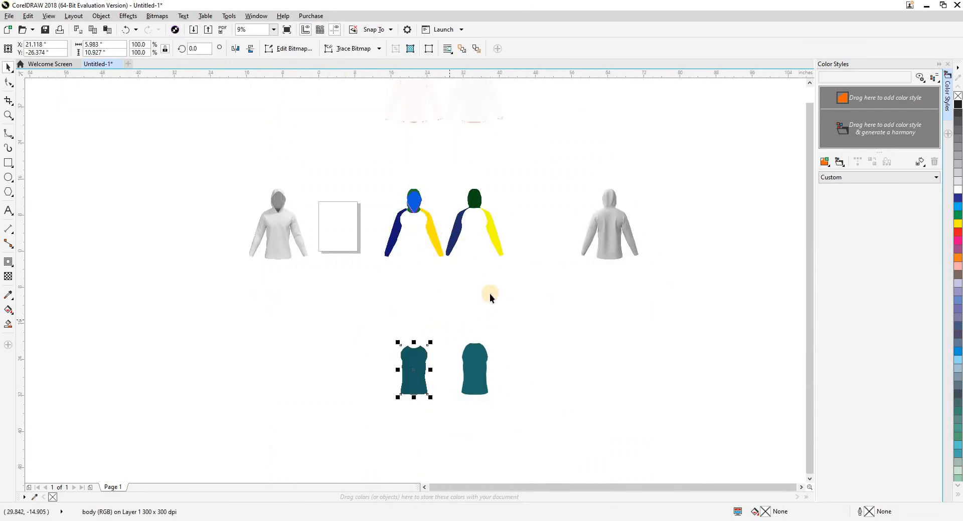
{"action": "key", "text": "Up"}
- Convert the back jersey's yellow right sleeve bitmap to vectors with Quick Trace, letting the bitmap be reduced
{"action": "left_click", "coordinate": [486, 234]}
{"action": "left_click", "coordinate": [502, 260]}
{"action": "scroll", "coordinate": [501, 258], "scroll_direction": "up", "scroll_amount": 3}
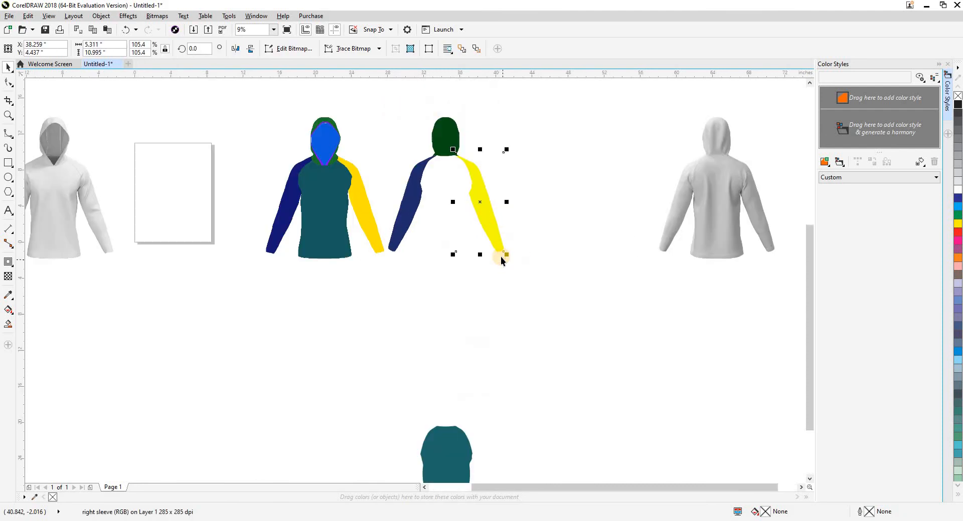
{"action": "left_click", "coordinate": [346, 49]}
{"action": "left_click", "coordinate": [351, 58]}
{"action": "left_click", "coordinate": [466, 290]}
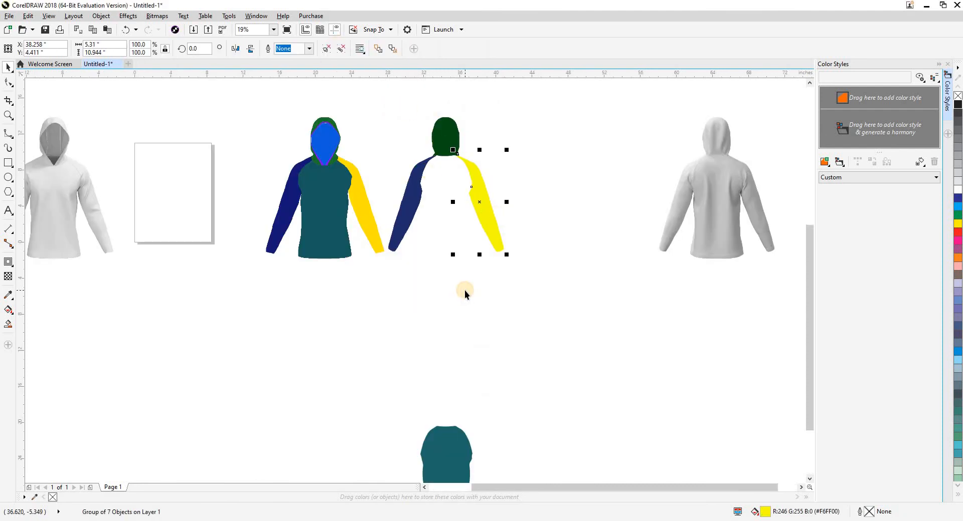
- Move the traced yellow sleeve group 30 inches down and 30 inches right, clear of the traced body
{"action": "key", "text": "Down"}
{"action": "left_click_drag", "start_coordinate": [435, 286], "coordinate": [372, 188]}
{"action": "key", "text": "Right"}
{"action": "left_click_drag", "start_coordinate": [659, 361], "coordinate": [533, 307]}
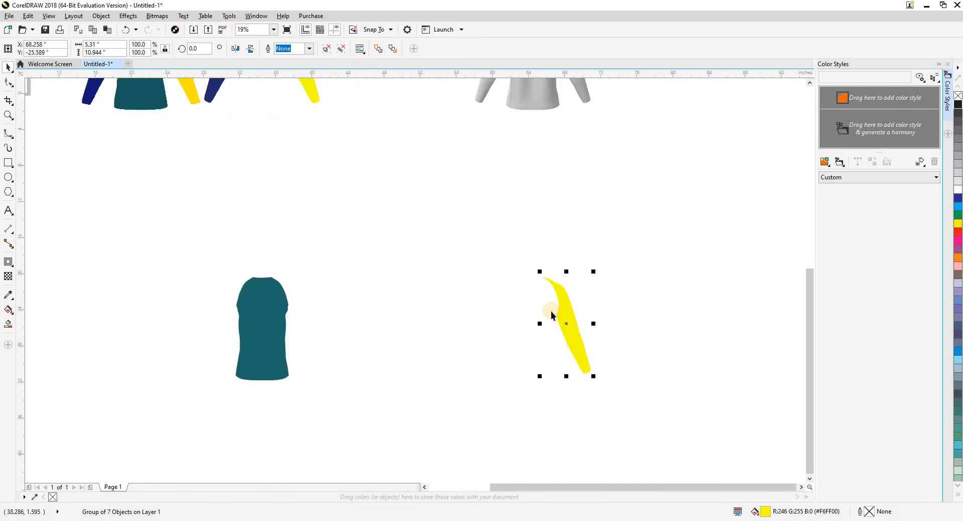
- Ungroup the traced yellow sleeve and move only its main curve 30 inches left, against the traced back body
{"action": "scroll", "coordinate": [550, 314], "scroll_direction": "up", "scroll_amount": 4}
{"action": "scroll", "coordinate": [498, 158], "scroll_direction": "up", "scroll_amount": 3}
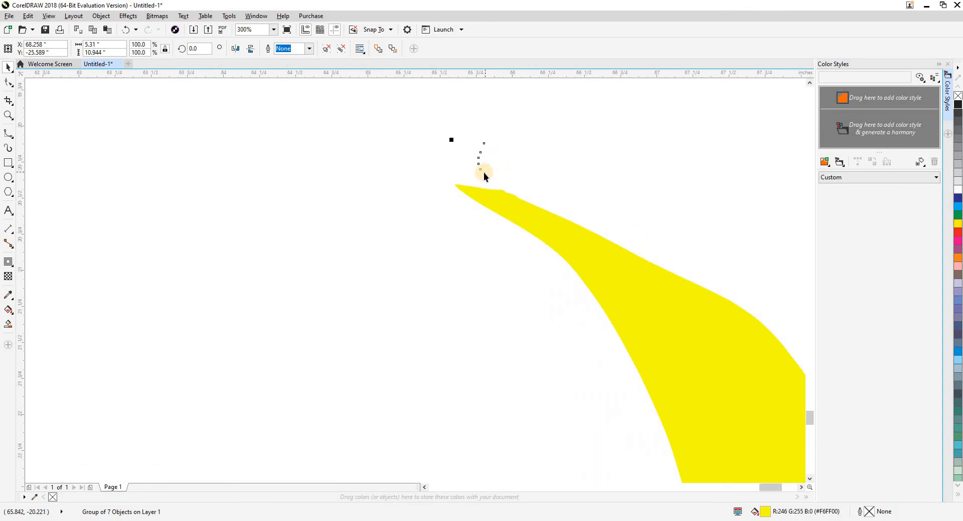
{"action": "scroll", "coordinate": [485, 193], "scroll_direction": "down", "scroll_amount": 3}
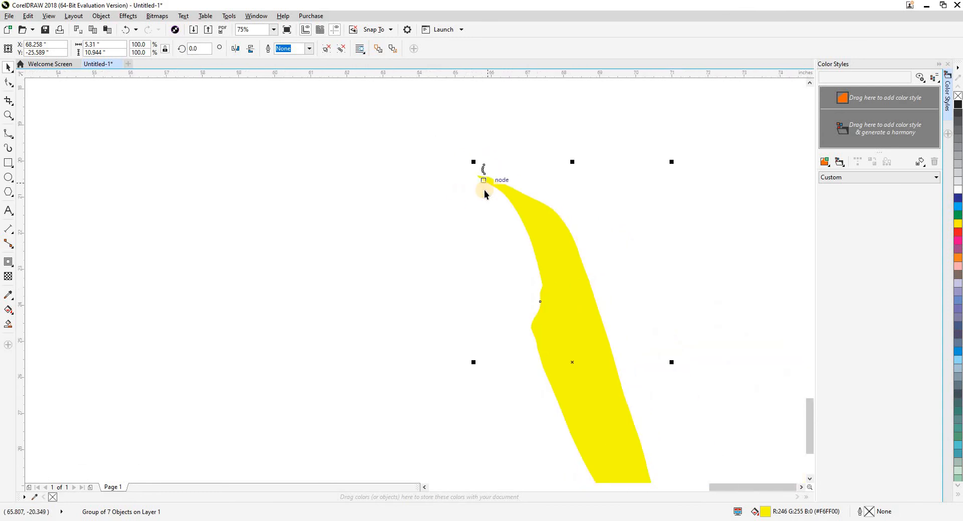
{"action": "left_click", "coordinate": [332, 86]}
{"action": "left_click", "coordinate": [548, 284]}
{"action": "scroll", "coordinate": [560, 283], "scroll_direction": "down", "scroll_amount": 4}
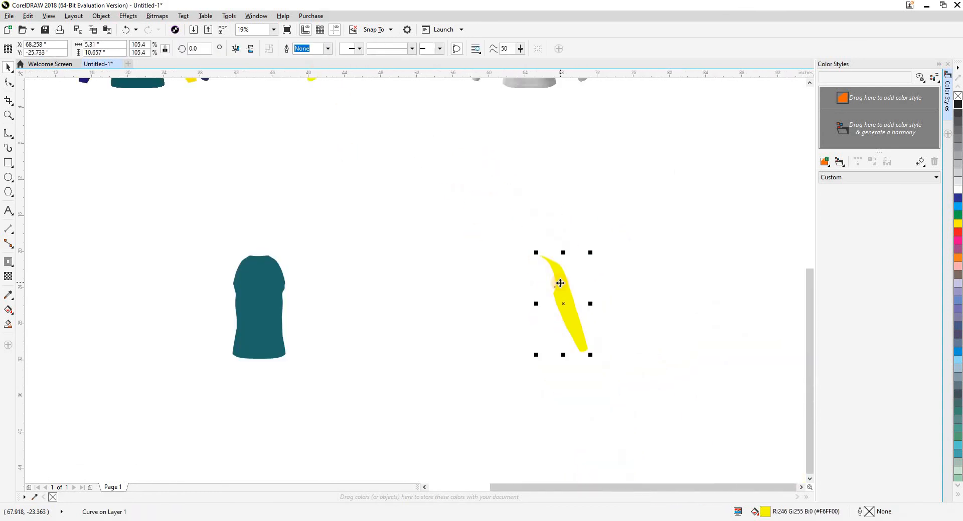
{"action": "left_click_drag", "start_coordinate": [560, 284], "coordinate": [288, 283]}
- Delete the six stray trace fragments and the back jersey's original yellow sleeve bitmap
{"action": "left_click_drag", "start_coordinate": [693, 425], "coordinate": [694, 424]}
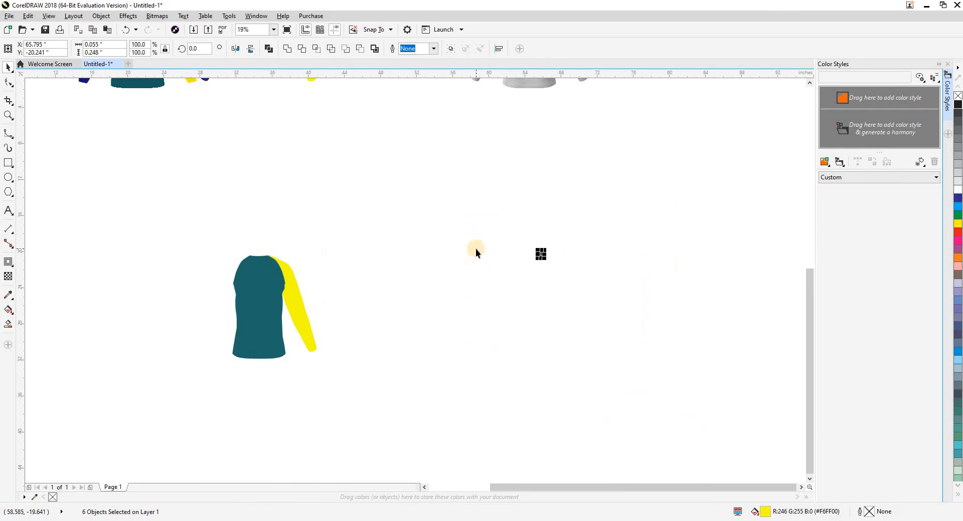
{"action": "key", "text": "Delete"}
{"action": "left_click_drag", "start_coordinate": [507, 348], "coordinate": [627, 434]}
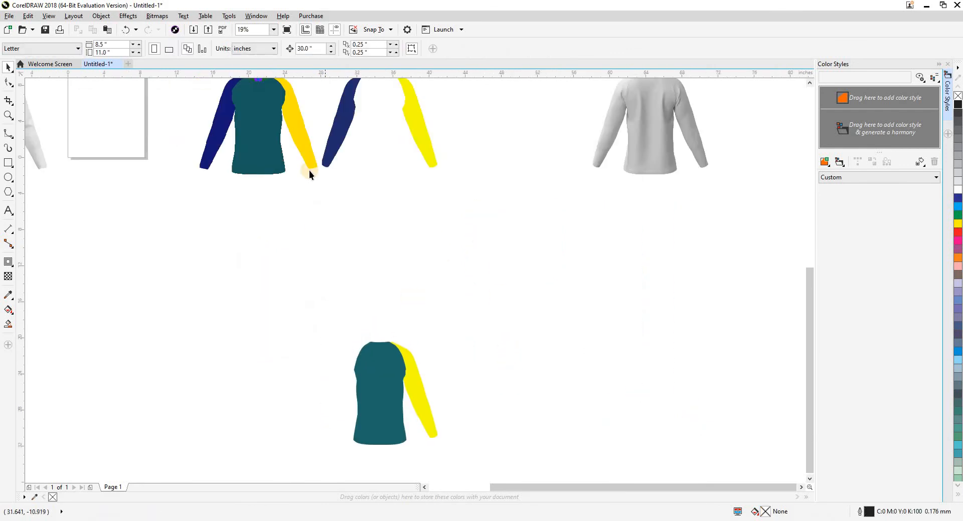
{"action": "left_click", "coordinate": [416, 134]}
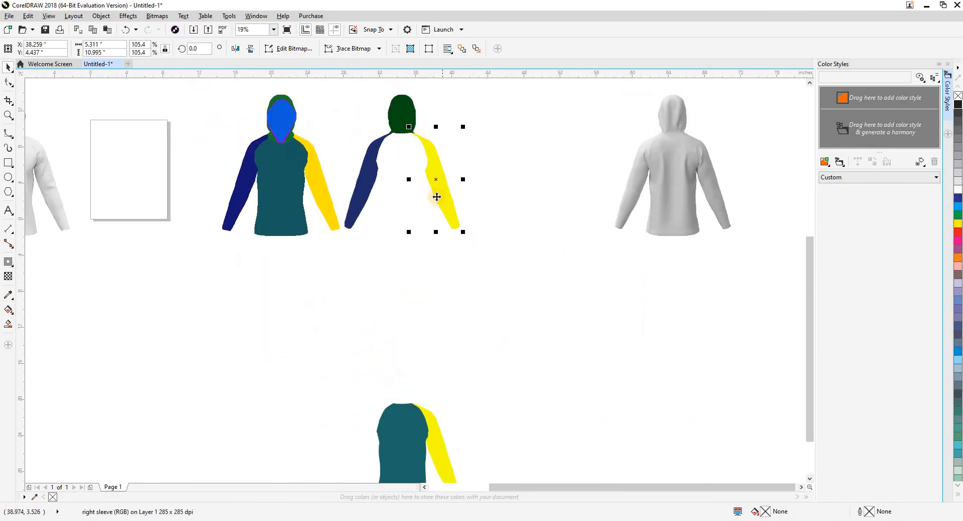
{"action": "key", "text": "Delete"}
- Quick Trace the back jersey's blue left sleeve, reducing the bitmap, and move the traced curve 30 inches down to the traced body
{"action": "left_click", "coordinate": [361, 178]}
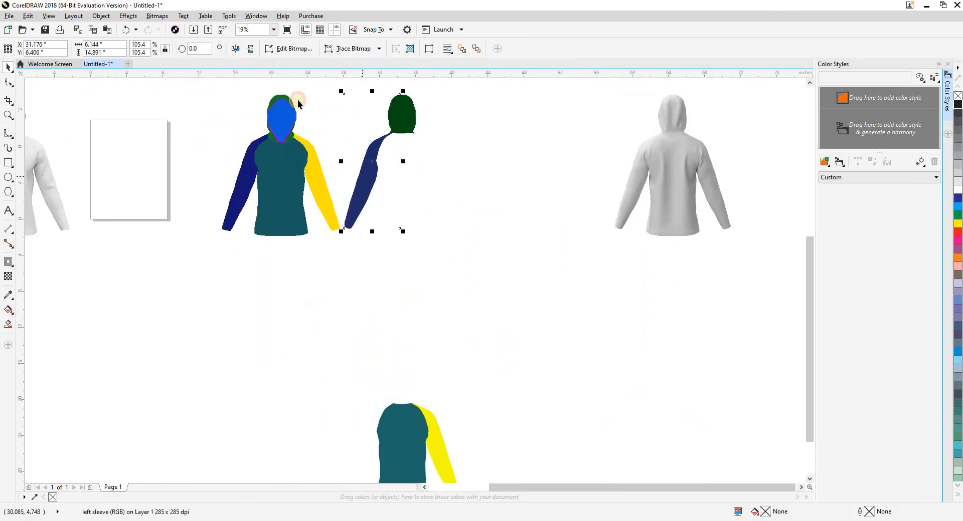
{"action": "left_click", "coordinate": [347, 49]}
{"action": "left_click", "coordinate": [351, 62]}
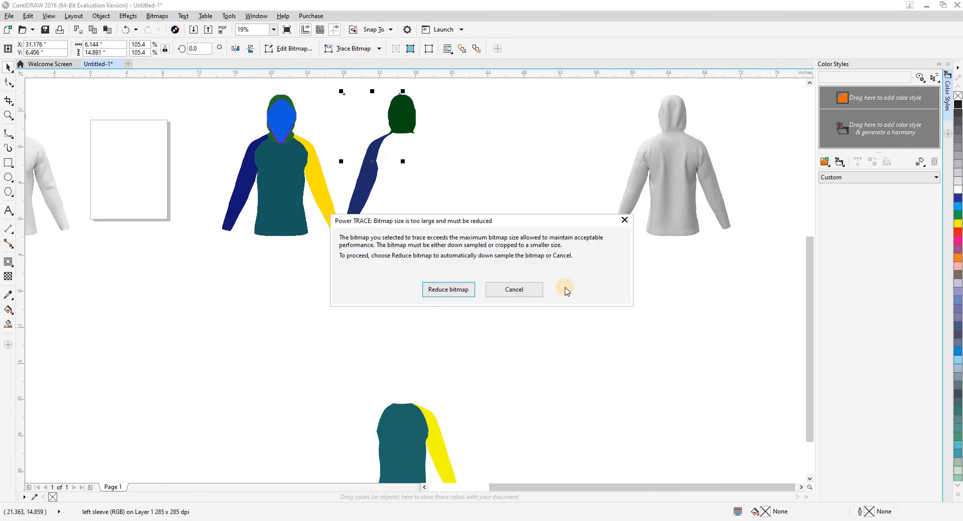
{"action": "left_click", "coordinate": [448, 291]}
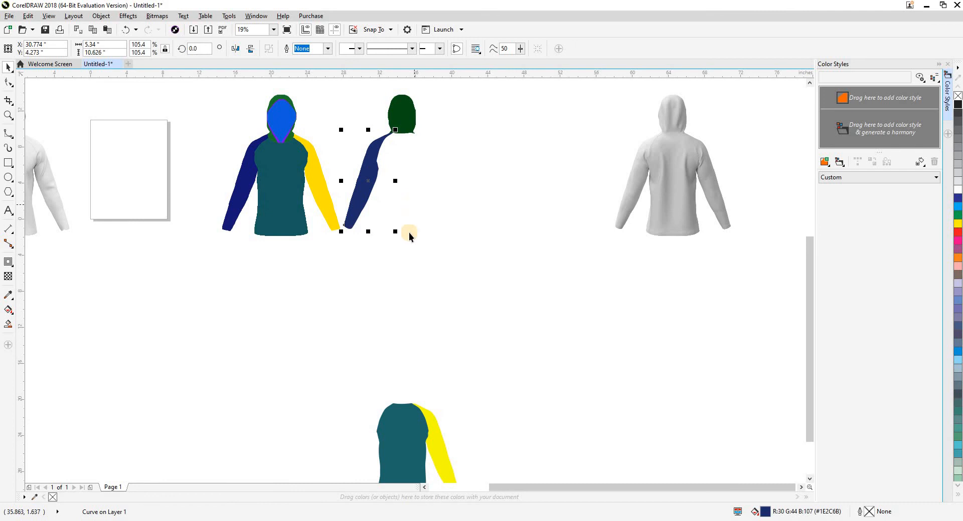
{"action": "key", "text": "shift+Down"}
- Delete the back jersey's original blue sleeve bitmap
{"action": "left_click_drag", "start_coordinate": [364, 412], "coordinate": [411, 311]}
{"action": "scroll", "coordinate": [409, 314], "scroll_direction": "up", "scroll_amount": 1}
{"action": "left_click_drag", "start_coordinate": [390, 255], "coordinate": [362, 432]}
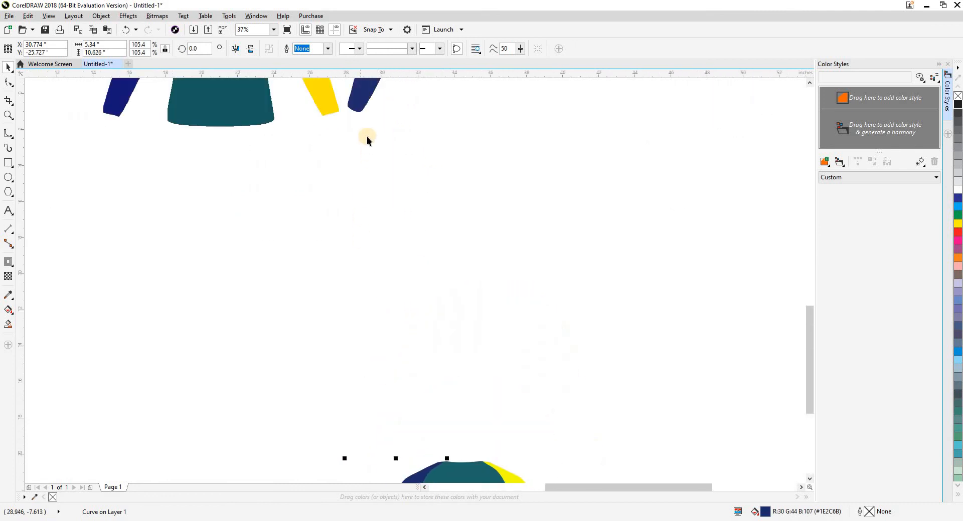
{"action": "scroll", "coordinate": [423, 248], "scroll_direction": "down", "scroll_amount": 2}
{"action": "key", "text": "Delete"}
- Trace the back jersey's green hood bitmap with Quick Trace
{"action": "left_click_drag", "start_coordinate": [399, 286], "coordinate": [492, 368]}
{"action": "left_click_drag", "start_coordinate": [495, 314], "coordinate": [500, 344]}
{"action": "left_click", "coordinate": [445, 177]}
{"action": "scroll", "coordinate": [443, 178], "scroll_direction": "up", "scroll_amount": 2}
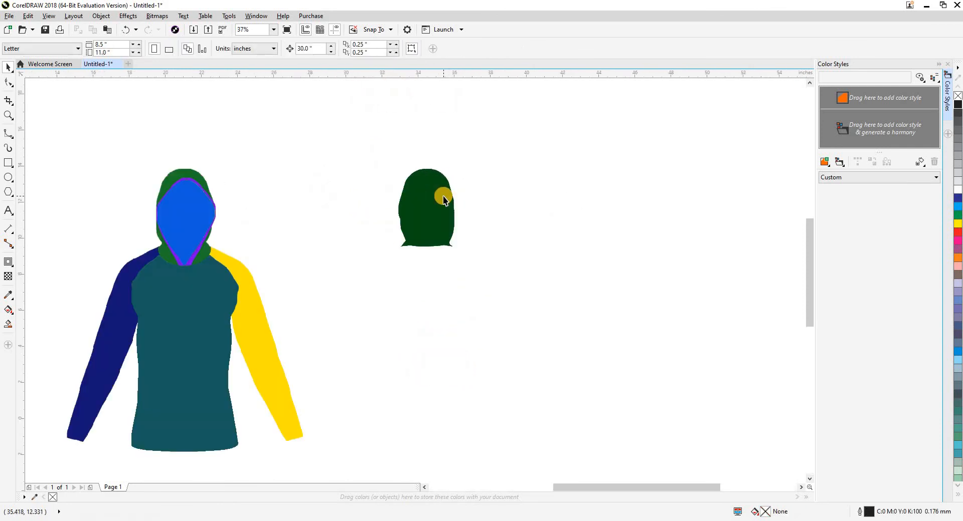
{"action": "left_click_drag", "start_coordinate": [444, 195], "coordinate": [451, 201]}
{"action": "left_click", "coordinate": [451, 200]}
{"action": "left_click", "coordinate": [337, 50]}
{"action": "left_click", "coordinate": [344, 62]}
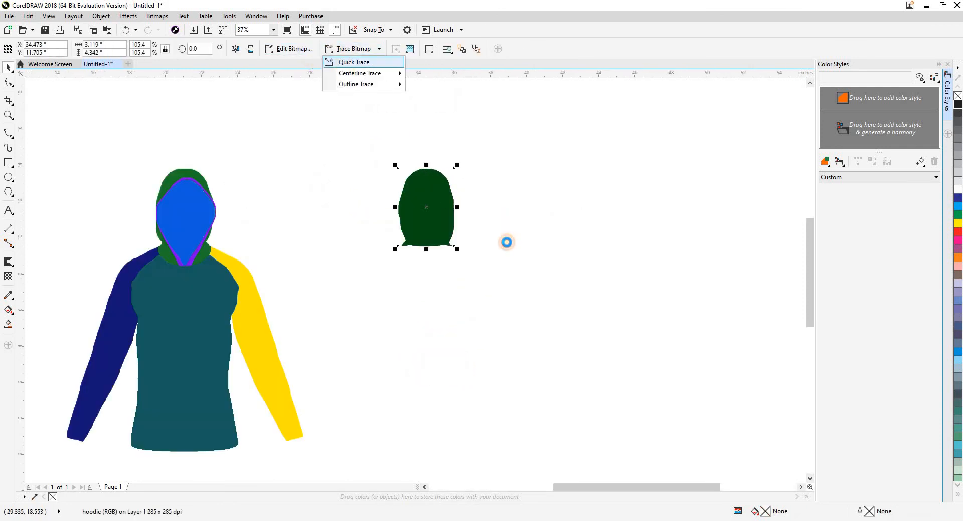
- Ungroup the back hood trace and move only its hood curve above the traced back body, 30 inches below the original bitmap
{"action": "scroll", "coordinate": [438, 173], "scroll_direction": "down", "scroll_amount": 2}
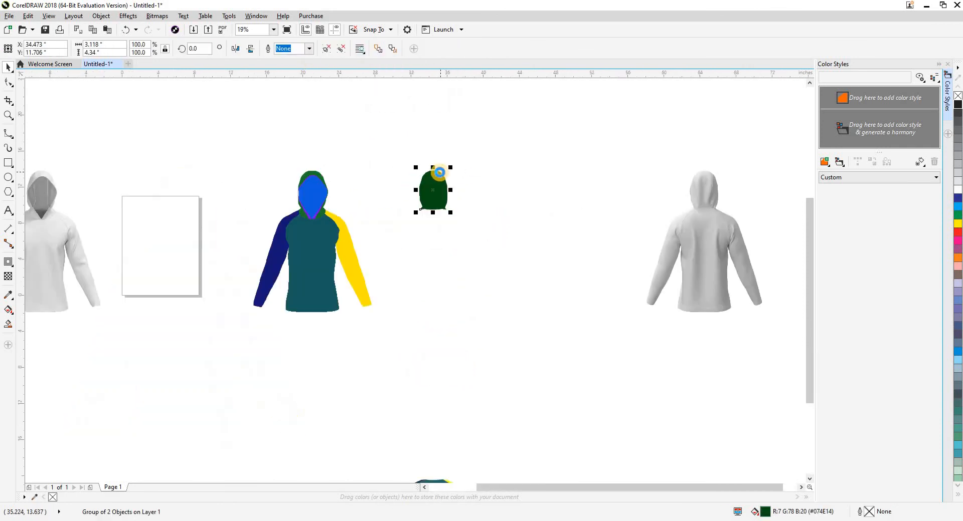
{"action": "left_click_drag", "start_coordinate": [453, 311], "coordinate": [345, 176]}
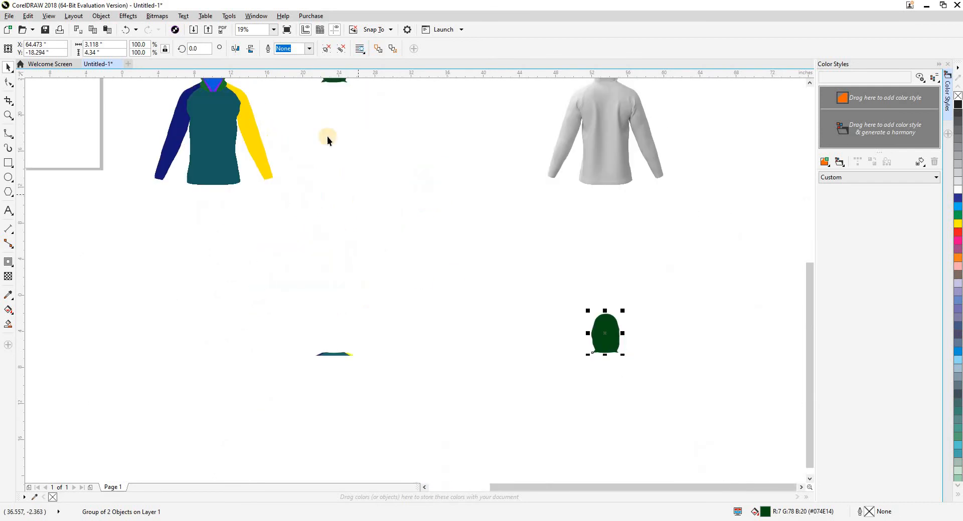
{"action": "left_click", "coordinate": [326, 49]}
{"action": "left_click_drag", "start_coordinate": [585, 326], "coordinate": [616, 290]}
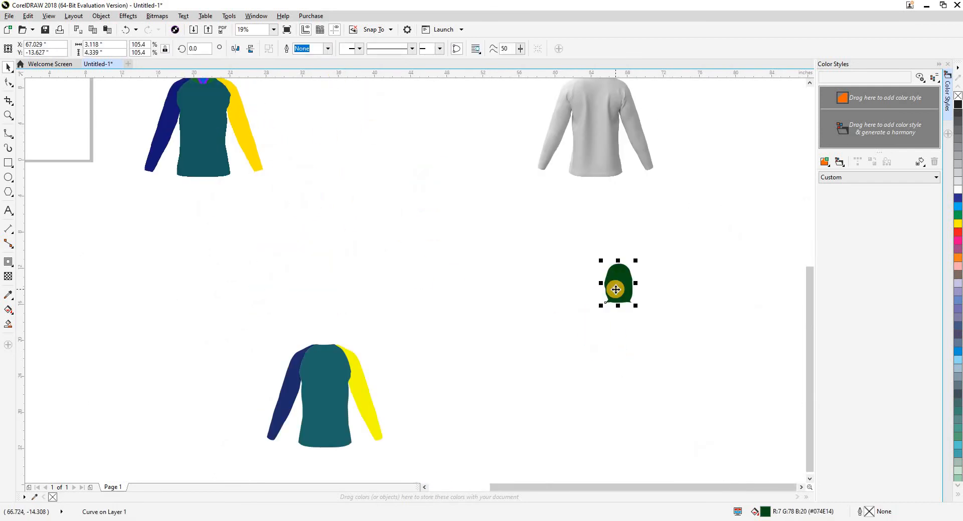
{"action": "key", "text": "ctrl+z"}
{"action": "key", "text": "ctrl+z"}
- Delete the stray fragment left over from the back hood trace
{"action": "left_click_drag", "start_coordinate": [489, 264], "coordinate": [750, 456]}
{"action": "scroll", "coordinate": [587, 348], "scroll_direction": "up", "scroll_amount": 2}
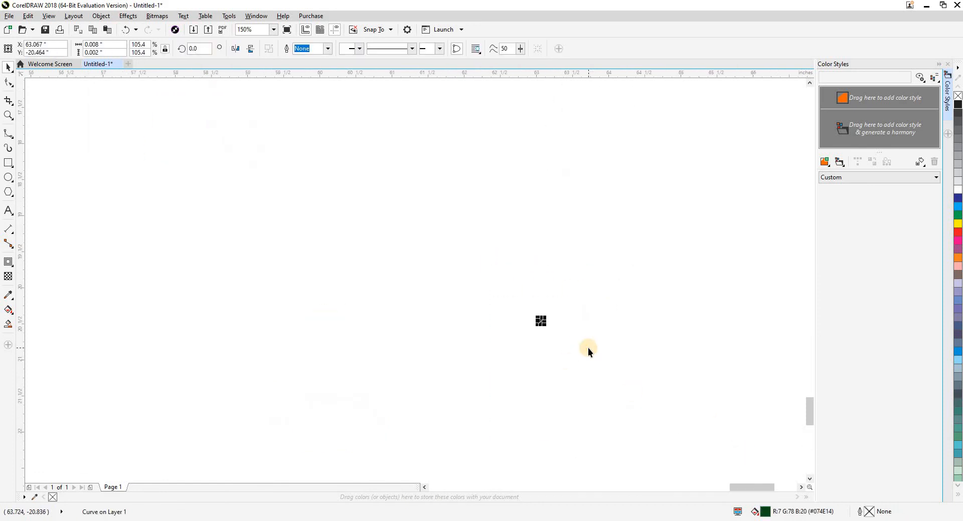
{"action": "scroll", "coordinate": [588, 348], "scroll_direction": "down", "scroll_amount": 2}
{"action": "left_click", "coordinate": [346, 334]}
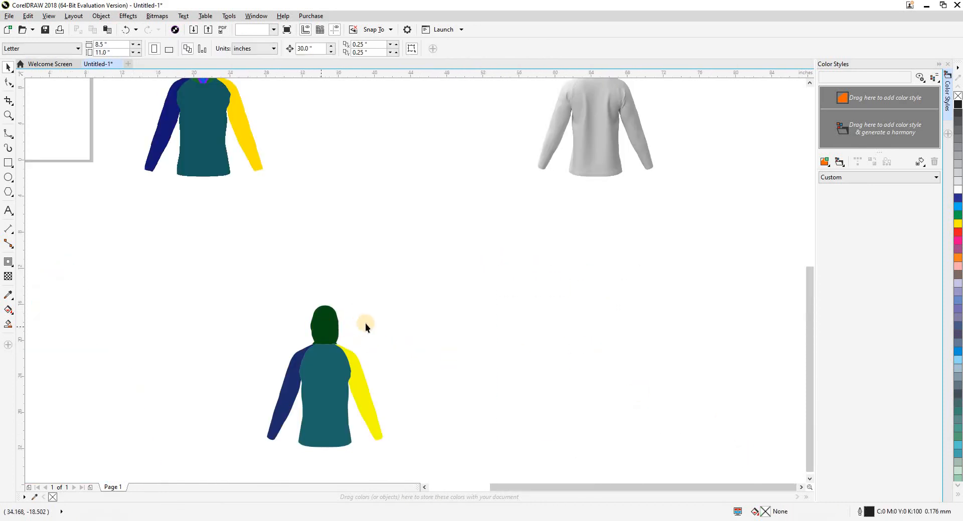
- Move the four traced back jersey pieces together 30 inches up, beside the front jersey
{"action": "scroll", "coordinate": [396, 321], "scroll_direction": "down", "scroll_amount": 2}
{"action": "left_click_drag", "start_coordinate": [360, 193], "coordinate": [338, 321]}
{"action": "left_click_drag", "start_coordinate": [421, 412], "coordinate": [421, 411]}
{"action": "key", "text": "Up"}
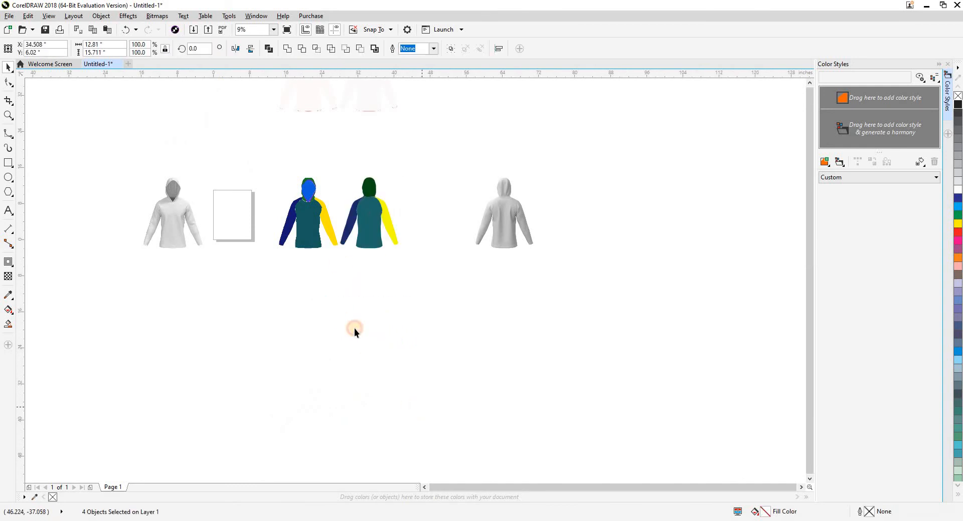
- Trace the front jersey's teal body bitmap with Quick Trace, reducing the bitmap
{"action": "left_click", "coordinate": [354, 328]}
{"action": "left_click_drag", "start_coordinate": [276, 191], "coordinate": [535, 311]}
{"action": "key", "text": "z"}
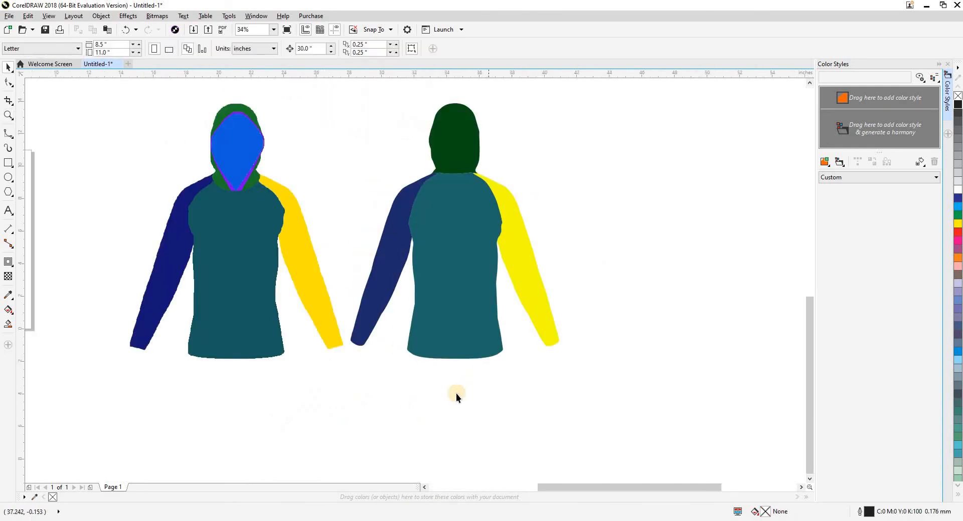
{"action": "left_click", "coordinate": [377, 268]}
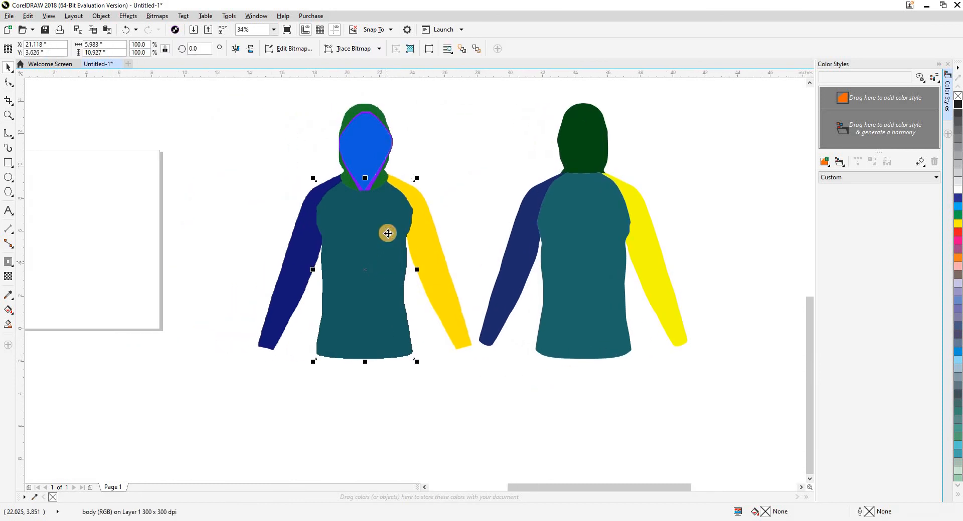
{"action": "left_click", "coordinate": [352, 52]}
{"action": "left_click", "coordinate": [346, 61]}
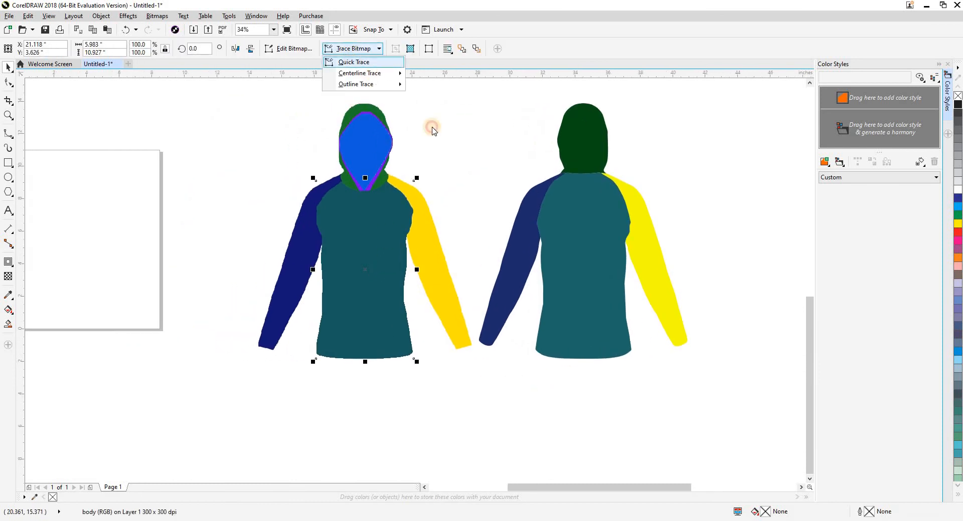
{"action": "left_click", "coordinate": [461, 290]}
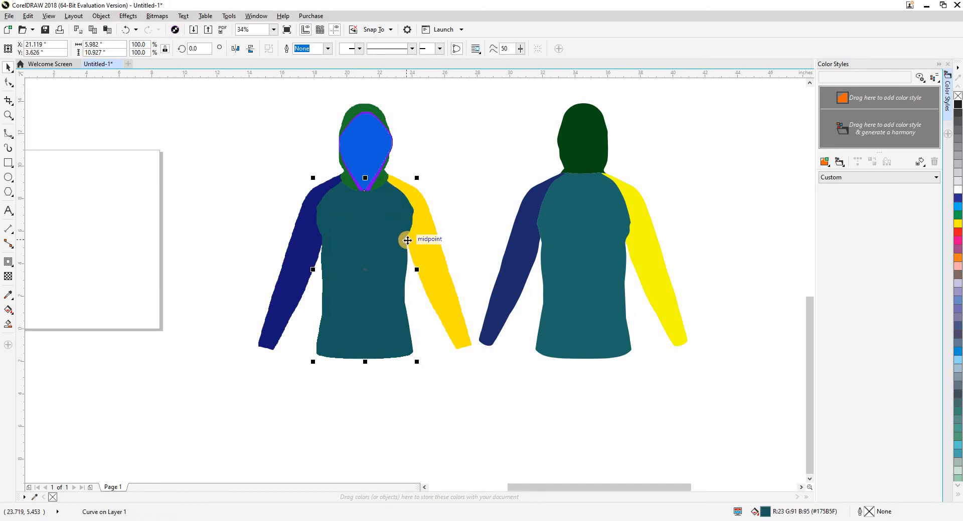
- Move the traced front body curve 30 inches down and delete the original teal body bitmap
{"action": "scroll", "coordinate": [406, 244], "scroll_direction": "down", "scroll_amount": 2}
{"action": "key", "text": "Delete"}
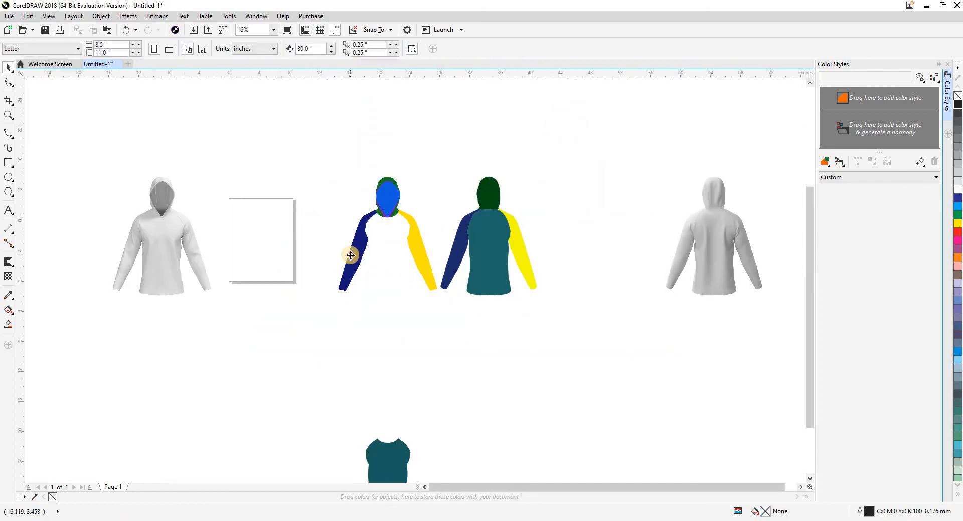
- Quick Trace the front jersey's blue sleeve, reducing the bitmap, and move the trace 30 inches down to the traced body
{"action": "left_click", "coordinate": [348, 254]}
{"action": "left_click", "coordinate": [354, 49]}
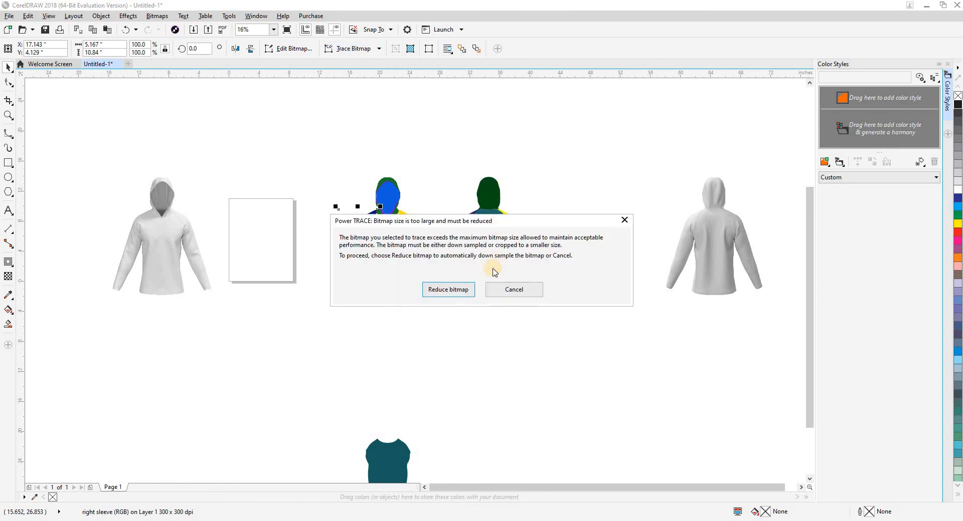
{"action": "left_click", "coordinate": [463, 289]}
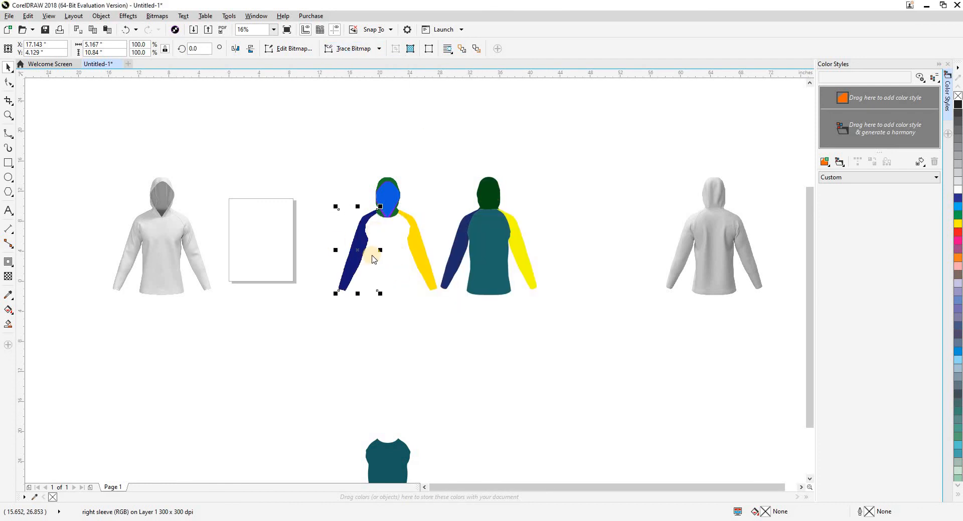
{"action": "key", "text": "Down"}
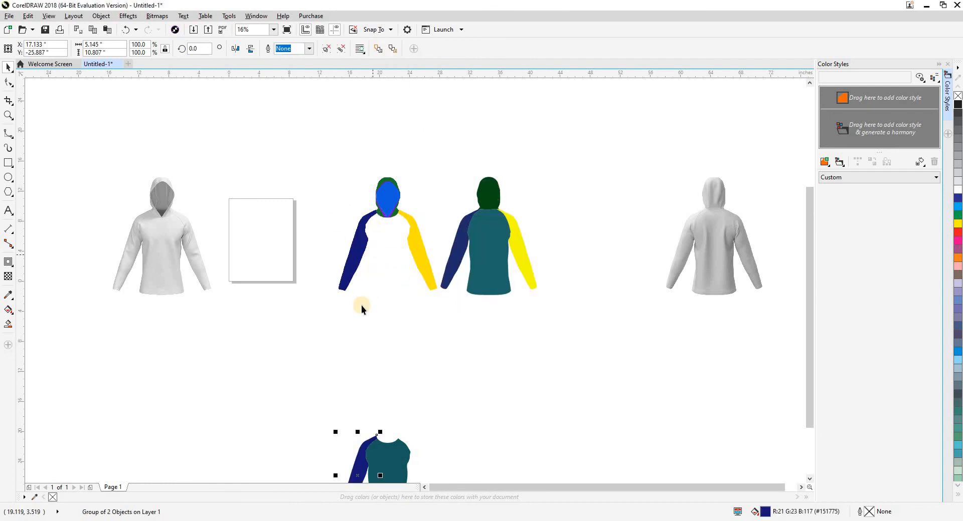
- Ungroup the blue sleeve trace 30 inches to the left and return only the sleeve curve to the traced front body
{"action": "left_click_drag", "start_coordinate": [359, 340], "coordinate": [465, 185]}
{"action": "key", "text": "Left"}
{"action": "left_click", "coordinate": [393, 276]}
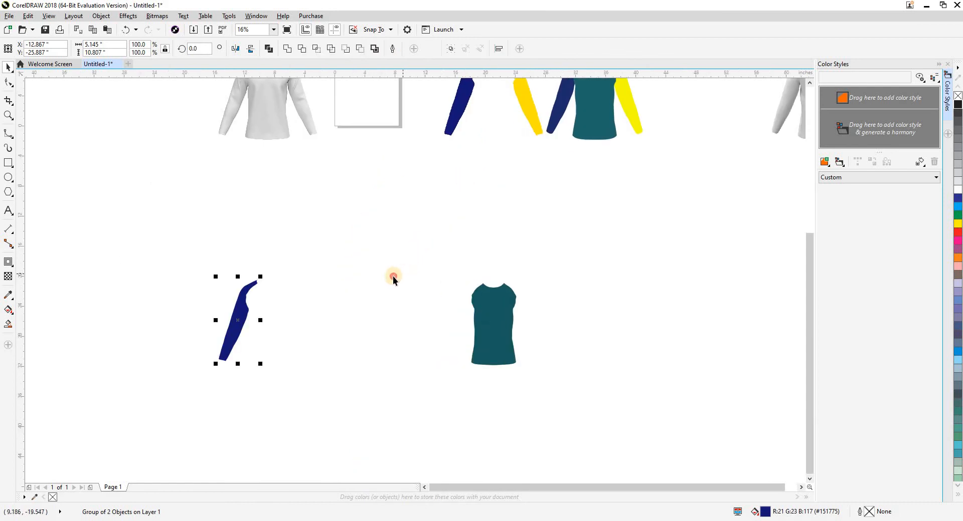
{"action": "left_click", "coordinate": [246, 321]}
{"action": "key", "text": "Right"}
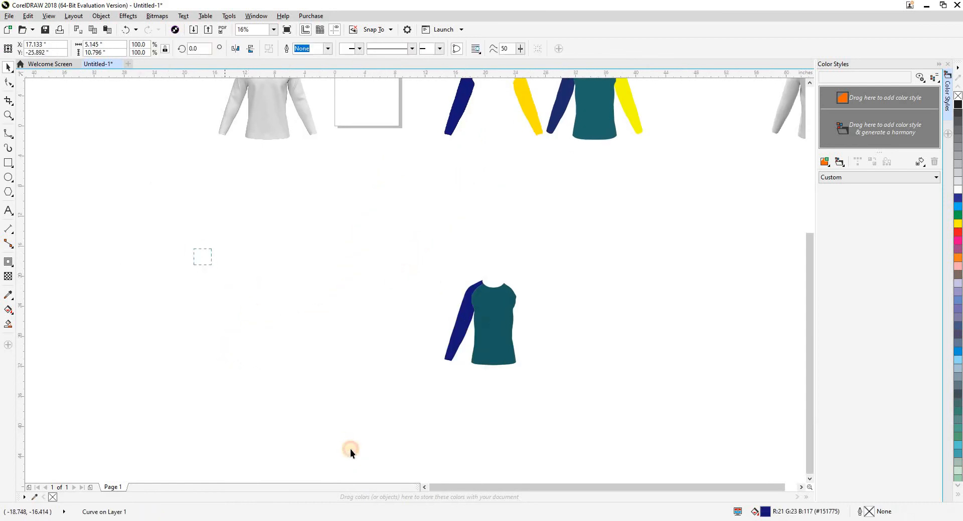
- Delete the front jersey's original blue sleeve bitmap
{"action": "left_click", "coordinate": [427, 290]}
{"action": "left_click_drag", "start_coordinate": [427, 289], "coordinate": [399, 388]}
{"action": "left_click", "coordinate": [429, 201]}
{"action": "key", "text": "Delete"}
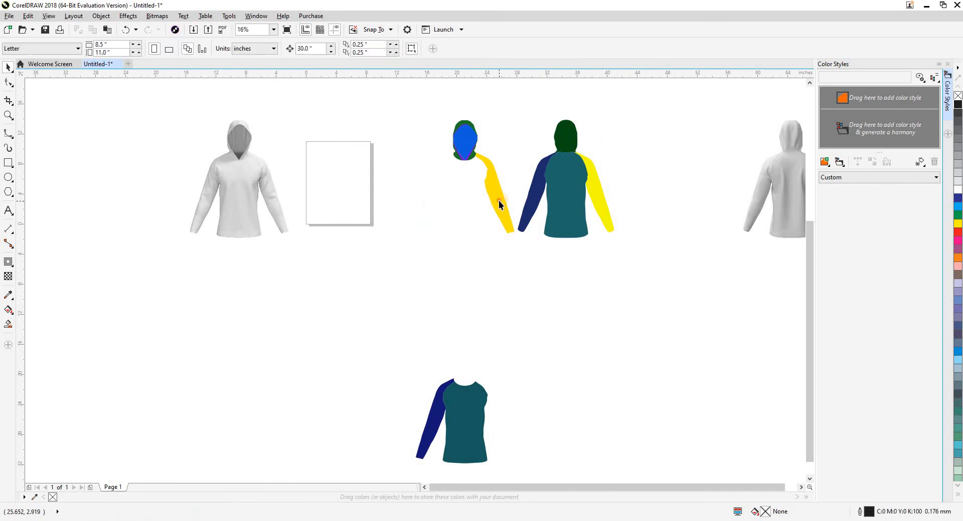
- Quick Trace the front jersey's yellow sleeve, reducing the bitmap, and move the trace 30 inches down to the traced body
{"action": "left_click", "coordinate": [498, 201]}
{"action": "left_click", "coordinate": [351, 48]}
{"action": "left_click", "coordinate": [357, 60]}
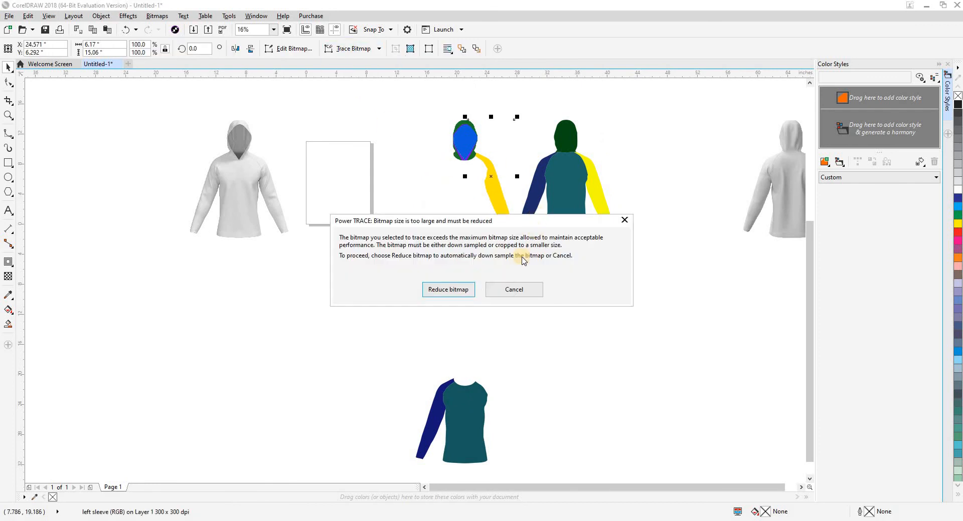
{"action": "left_click", "coordinate": [448, 289]}
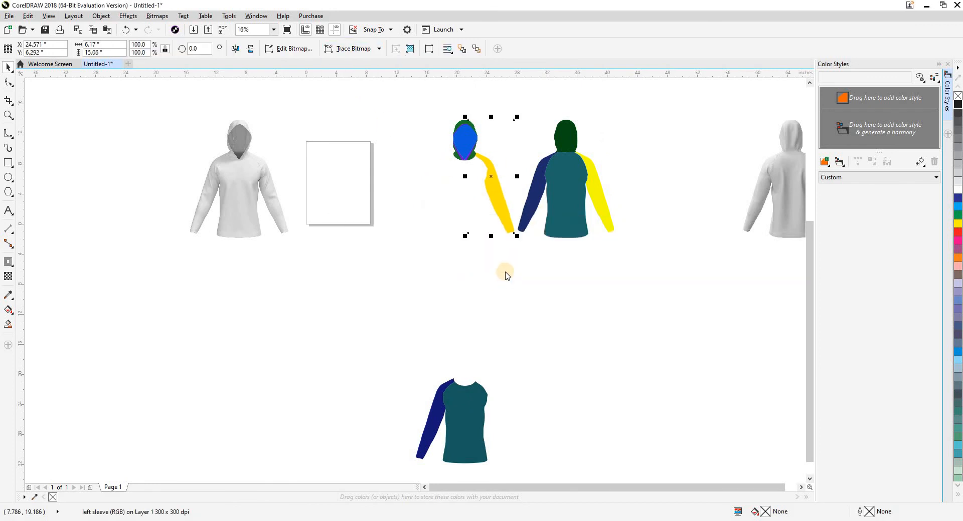
{"action": "key", "text": "Down"}
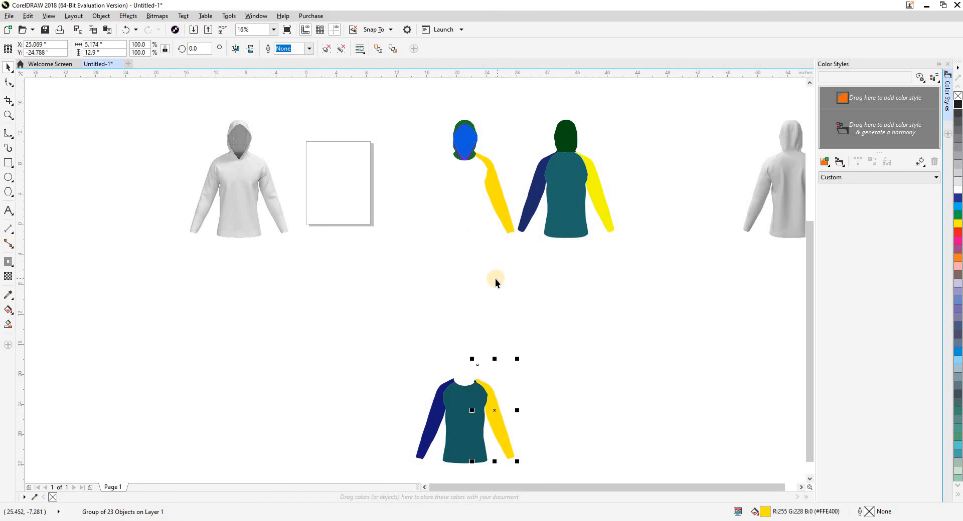
- Ungroup the yellow sleeve trace 30 inches to the right and return only the sleeve curve to the traced front body
{"action": "key", "text": "Right"}
{"action": "left_click_drag", "start_coordinate": [470, 278], "coordinate": [259, 88]}
{"action": "key", "text": "ctrl+u"}
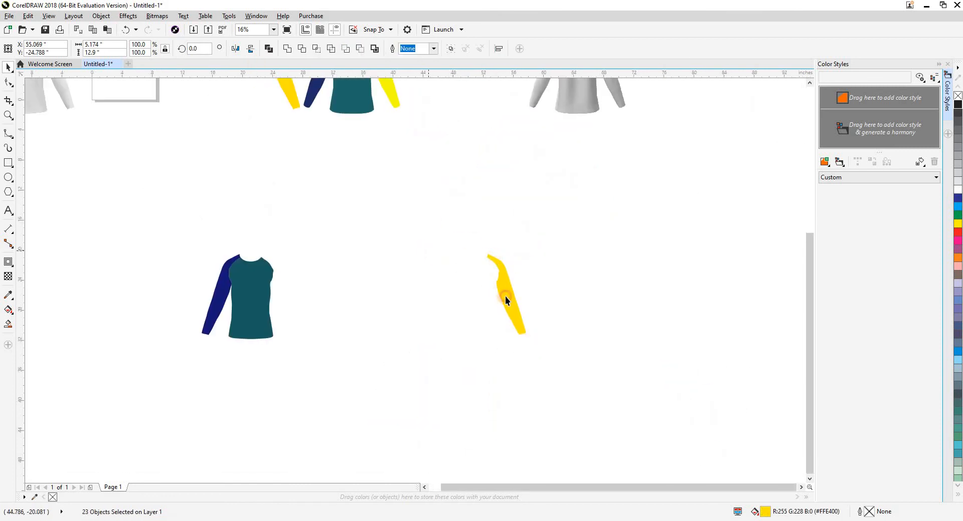
{"action": "key", "text": "Escape"}
{"action": "left_click", "coordinate": [511, 297]}
{"action": "key", "text": "Left"}
- Delete the leftover yellow trace fragments and the front jersey's original yellow sleeve bitmap
{"action": "left_click_drag", "start_coordinate": [402, 195], "coordinate": [603, 383]}
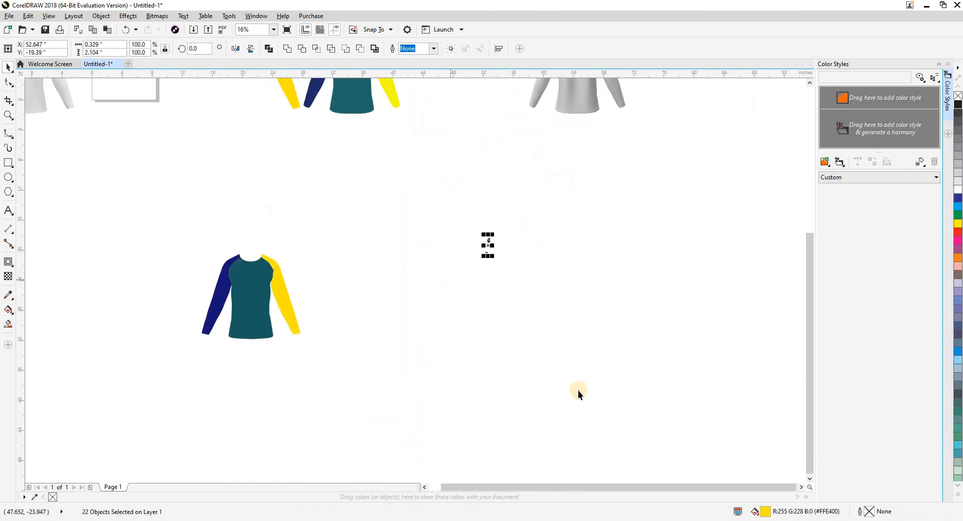
{"action": "scroll", "coordinate": [590, 359], "scroll_direction": "up", "scroll_amount": 4}
{"action": "scroll", "coordinate": [616, 357], "scroll_direction": "down", "scroll_amount": 4}
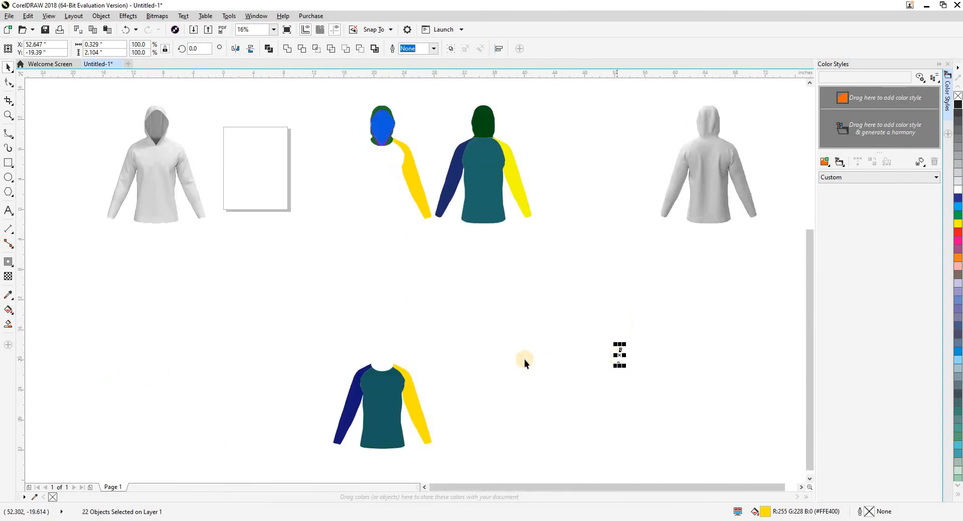
{"action": "key", "text": "Delete"}
{"action": "left_click_drag", "start_coordinate": [404, 181], "coordinate": [414, 157]}
{"action": "left_click", "coordinate": [414, 174]}
{"action": "key", "text": "Delete"}
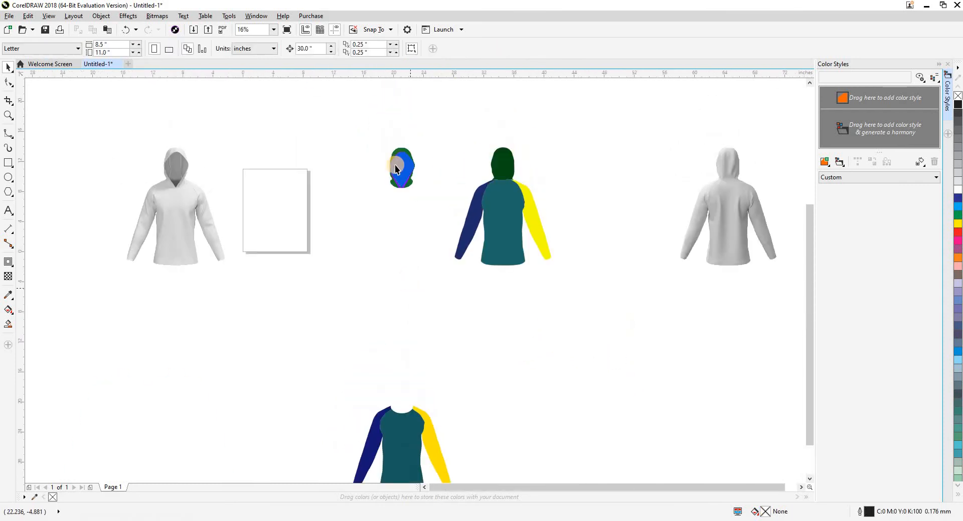
- Move the front hood's blue inner bitmap 30 inches down above the traced body and trace it with Quick Trace
{"action": "scroll", "coordinate": [395, 167], "scroll_direction": "up", "scroll_amount": 4}
{"action": "left_click", "coordinate": [438, 210]}
{"action": "scroll", "coordinate": [438, 210], "scroll_direction": "down", "scroll_amount": 2}
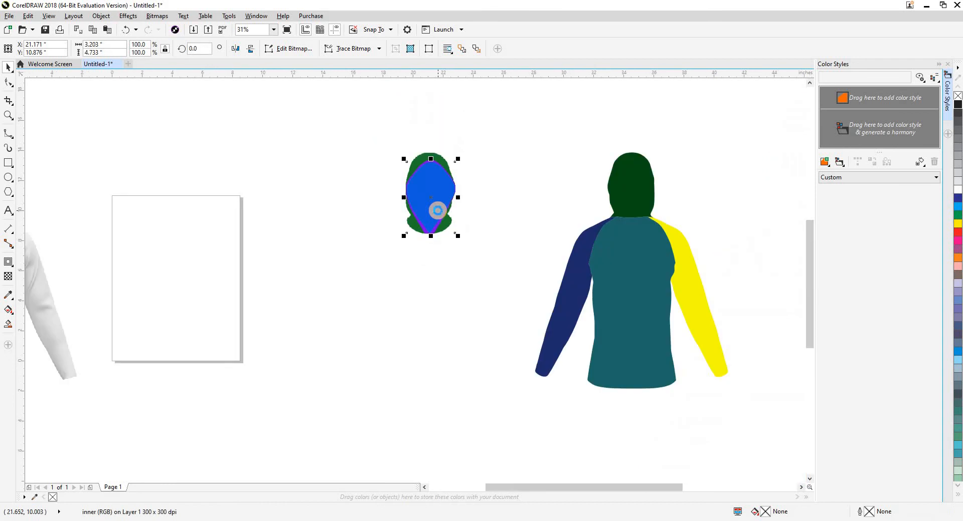
{"action": "key", "text": "Down"}
{"action": "scroll", "coordinate": [438, 209], "scroll_direction": "down", "scroll_amount": 2}
{"action": "scroll", "coordinate": [435, 225], "scroll_direction": "down", "scroll_amount": 3}
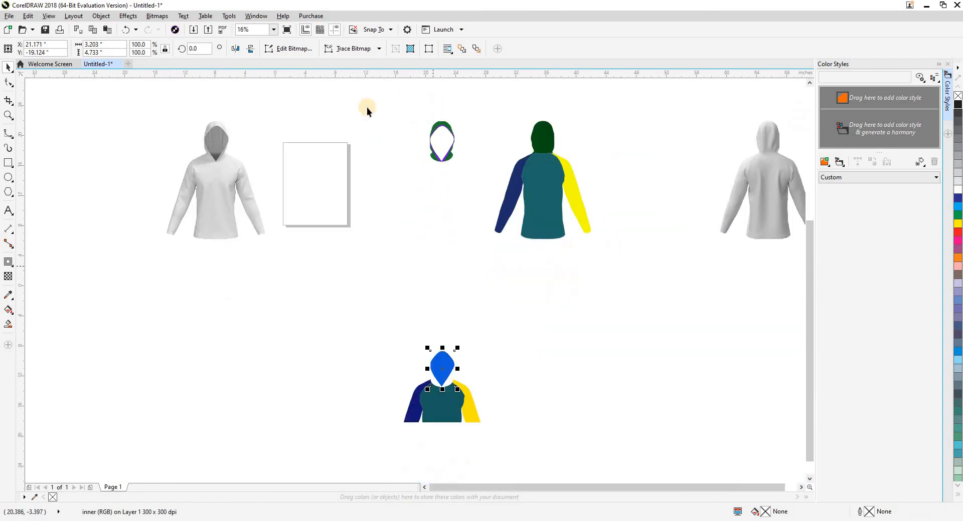
{"action": "left_click", "coordinate": [343, 49]}
{"action": "left_click", "coordinate": [351, 62]}
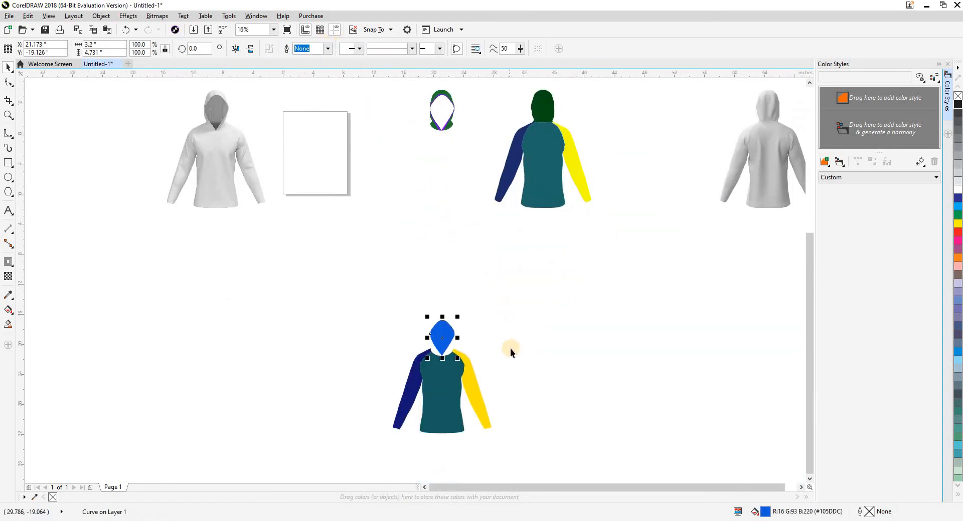
- Delete the blue inner bitmap beneath its trace, keeping the traced curve above the front body
{"action": "key", "text": "Right"}
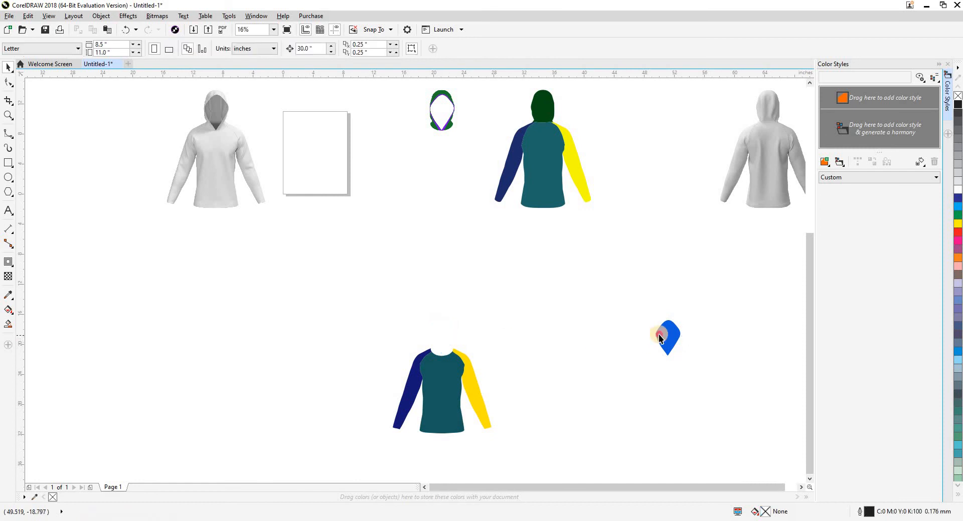
{"action": "key", "text": "ctrl+z"}
- Quick Trace the front jersey's green hood bitmap and move the traced curve 30 inches down and 30 inches left
{"action": "scroll", "coordinate": [433, 120], "scroll_direction": "up", "scroll_amount": 5}
{"action": "left_click", "coordinate": [433, 120]}
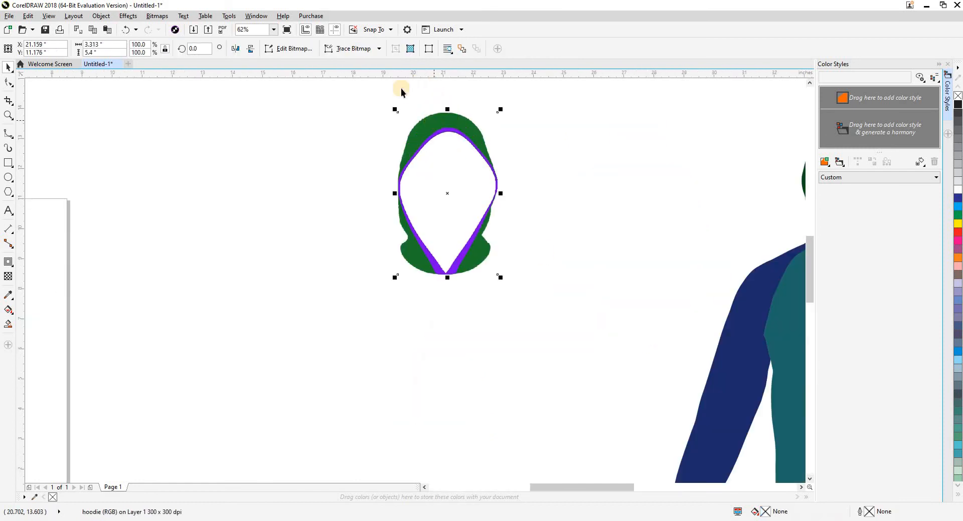
{"action": "left_click", "coordinate": [360, 56]}
{"action": "left_click", "coordinate": [362, 63]}
{"action": "scroll", "coordinate": [492, 173], "scroll_direction": "down", "scroll_amount": 2}
{"action": "key", "text": "Down"}
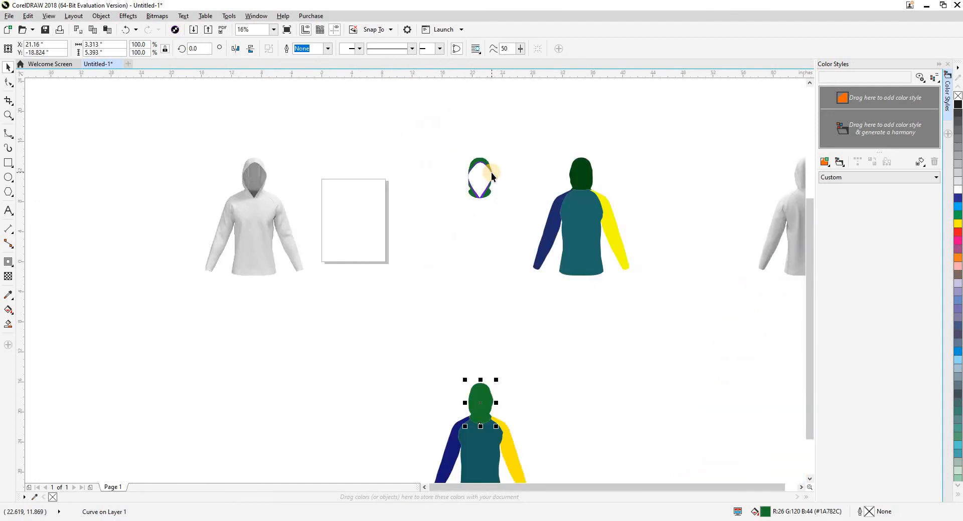
{"action": "key", "text": "Left"}
{"action": "left_click", "coordinate": [471, 341]}
- Quick Trace the front hood's purple lining bitmap and move the curve 30 inches down and 30 inches left onto the green hood
{"action": "scroll", "coordinate": [475, 170], "scroll_direction": "up", "scroll_amount": 5}
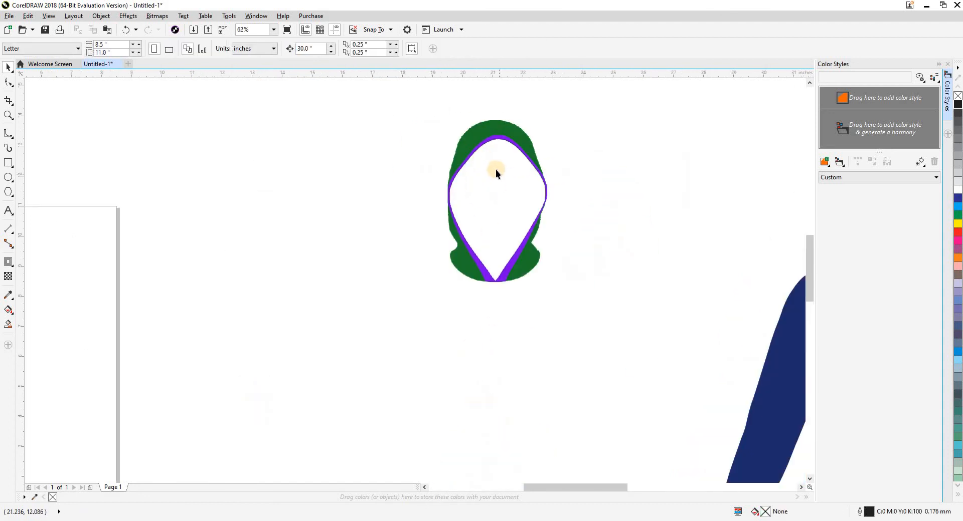
{"action": "scroll", "coordinate": [498, 140], "scroll_direction": "up", "scroll_amount": 2}
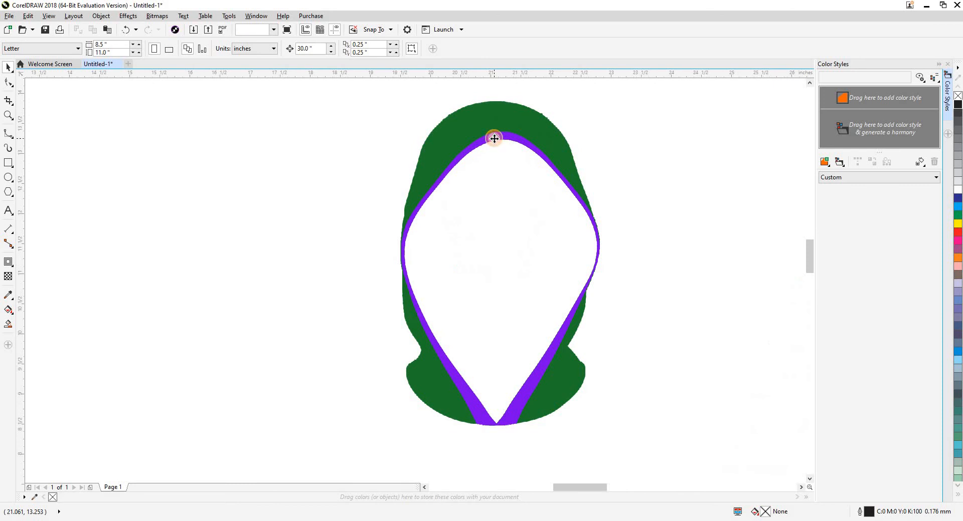
{"action": "left_click", "coordinate": [494, 139]}
{"action": "left_click", "coordinate": [351, 49]}
{"action": "left_click", "coordinate": [359, 62]}
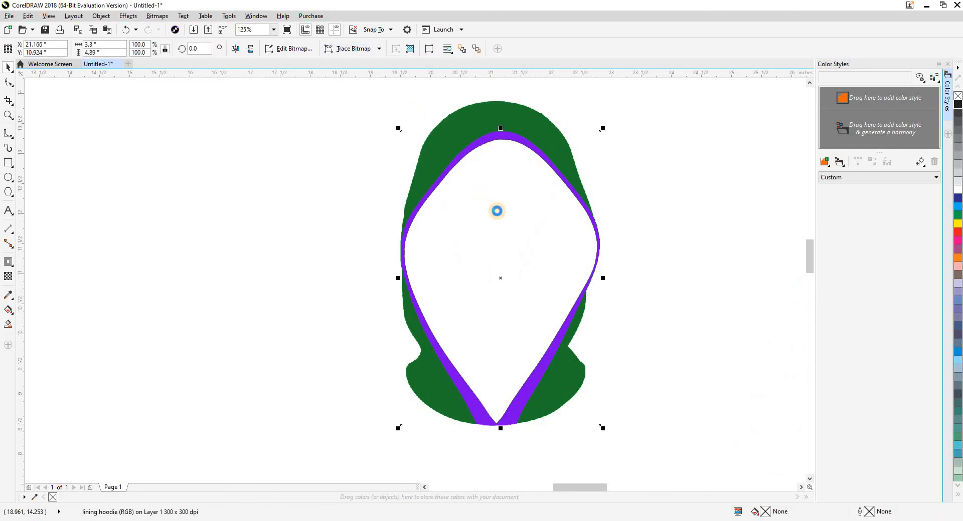
{"action": "scroll", "coordinate": [503, 212], "scroll_direction": "down", "scroll_amount": 3}
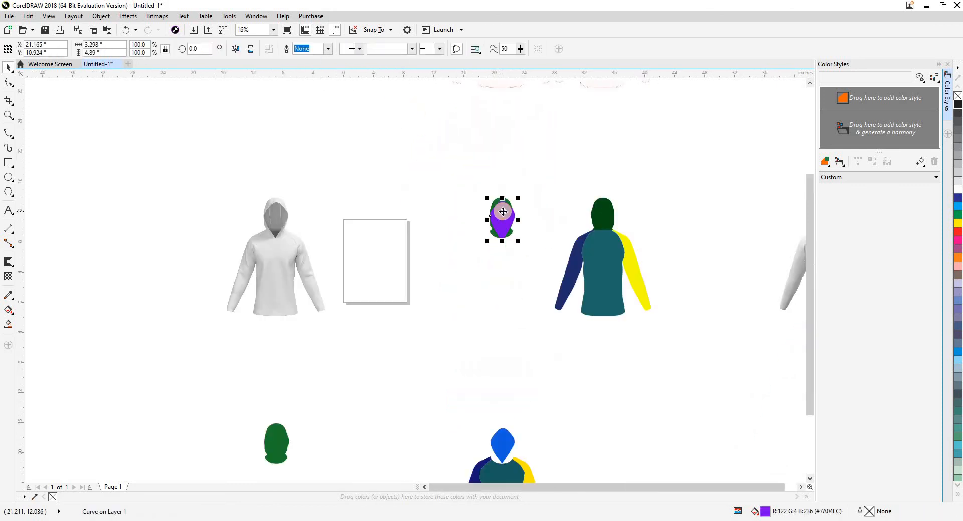
{"action": "key", "text": "Down"}
{"action": "key", "text": "Left"}
{"action": "left_click", "coordinate": [502, 221]}
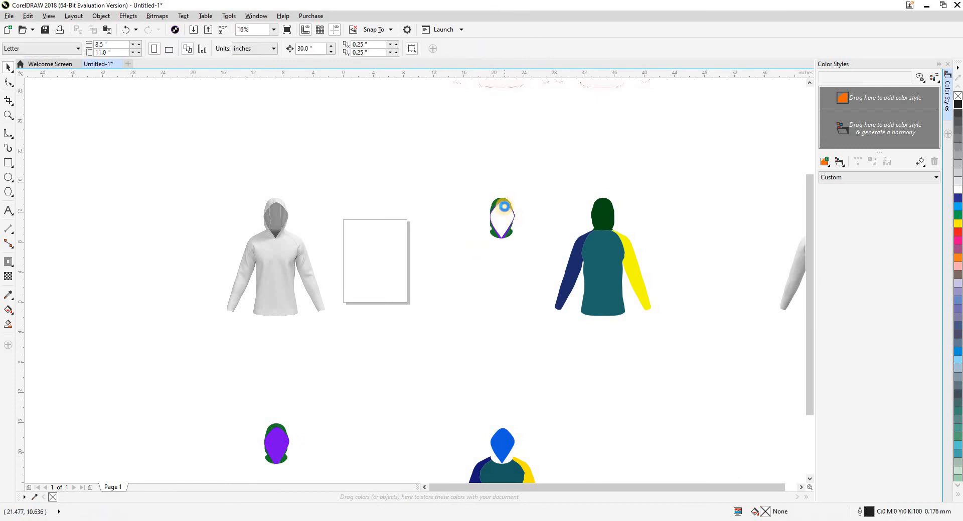
{"action": "scroll", "coordinate": [502, 195], "scroll_direction": "up", "scroll_amount": 2}
{"action": "scroll", "coordinate": [505, 210], "scroll_direction": "up", "scroll_amount": 1}
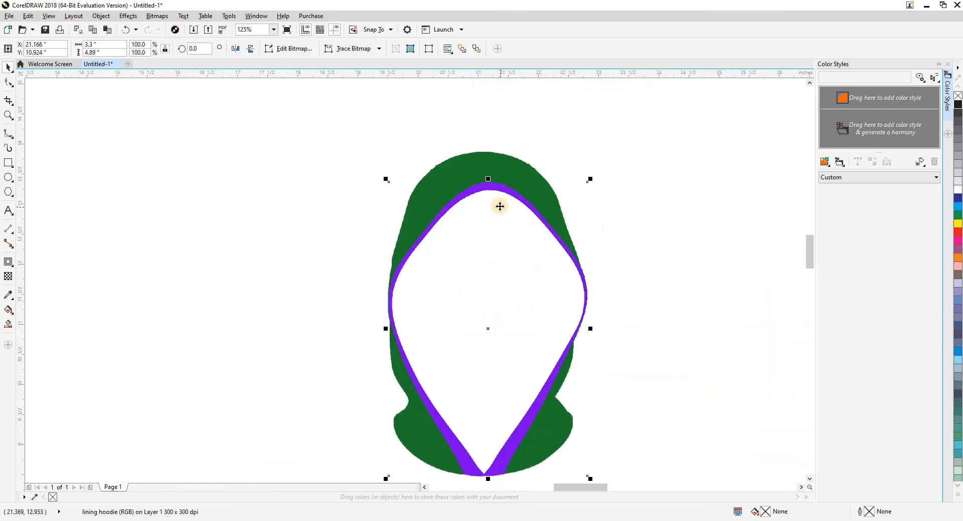
{"action": "scroll", "coordinate": [479, 151], "scroll_direction": "down", "scroll_amount": 2}
{"action": "key", "text": "Left"}
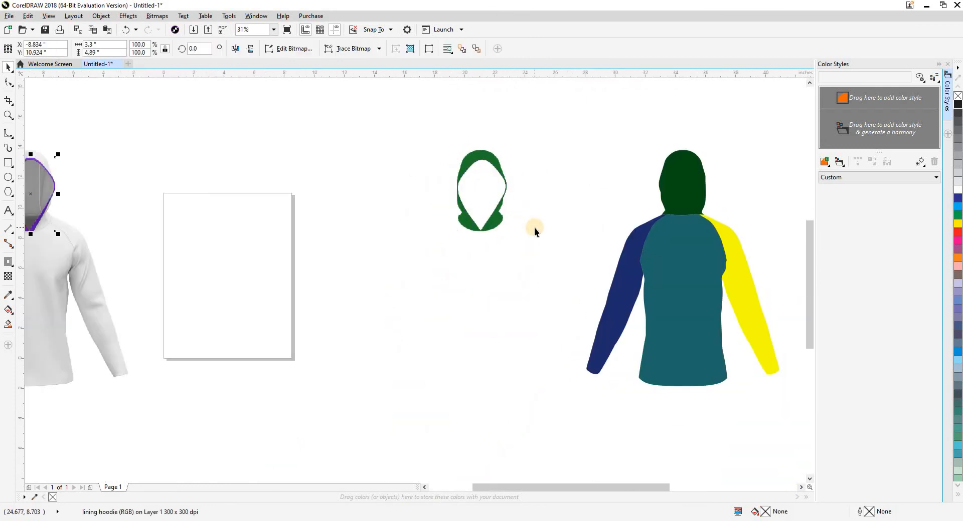
{"action": "scroll", "coordinate": [533, 228], "scroll_direction": "down", "scroll_amount": 1}
{"action": "key", "text": "Right"}
{"action": "left_click", "coordinate": [510, 275]}
{"action": "left_click_drag", "start_coordinate": [494, 313], "coordinate": [452, 254]}
{"action": "key", "text": "Right"}
- Move the purple lining bitmap 30 inches down and trace it with an Outline Trace set to Line Art
{"action": "left_click", "coordinate": [464, 174]}
{"action": "scroll", "coordinate": [470, 175], "scroll_direction": "up", "scroll_amount": 1}
{"action": "left_click", "coordinate": [468, 175]}
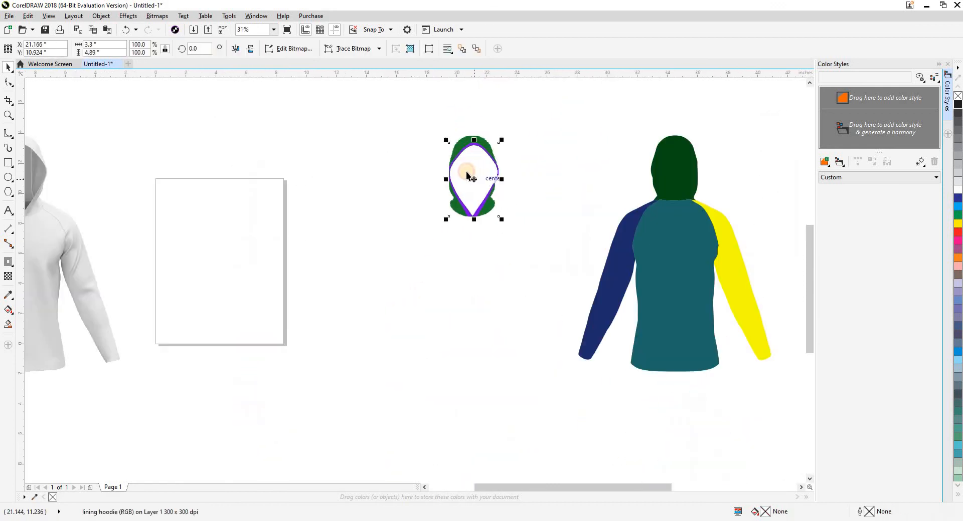
{"action": "key", "text": "Down"}
{"action": "scroll", "coordinate": [467, 172], "scroll_direction": "down", "scroll_amount": 1}
{"action": "scroll", "coordinate": [452, 307], "scroll_direction": "up", "scroll_amount": 1}
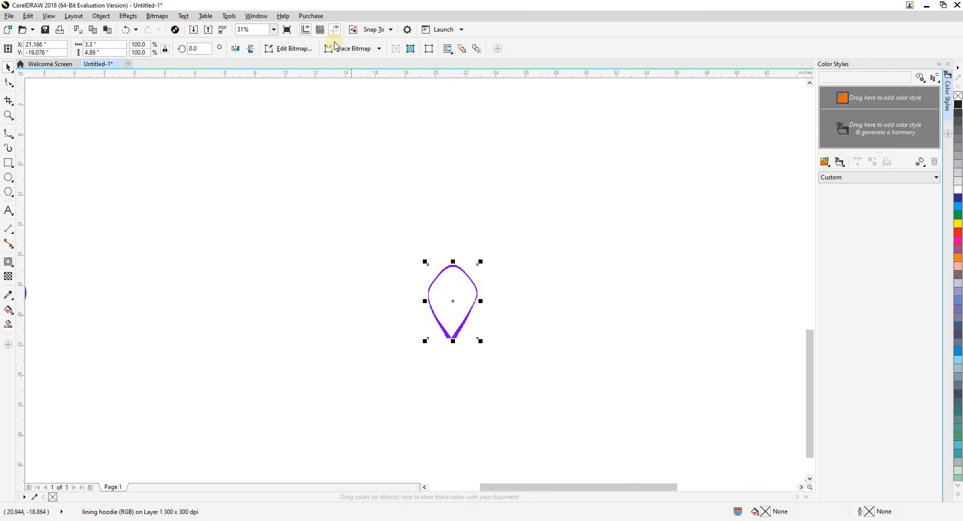
{"action": "left_click", "coordinate": [350, 53]}
{"action": "mouse_move", "coordinate": [365, 84]}
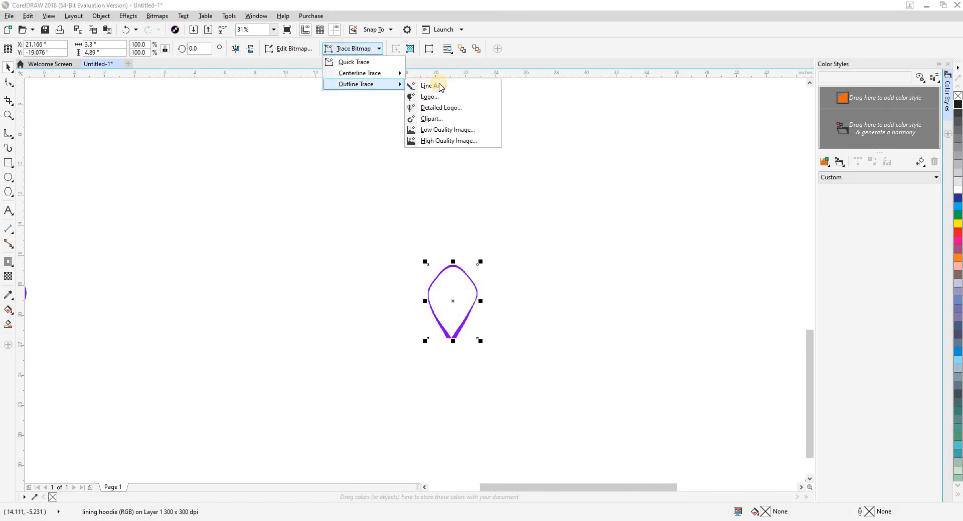
{"action": "left_click", "coordinate": [443, 87]}
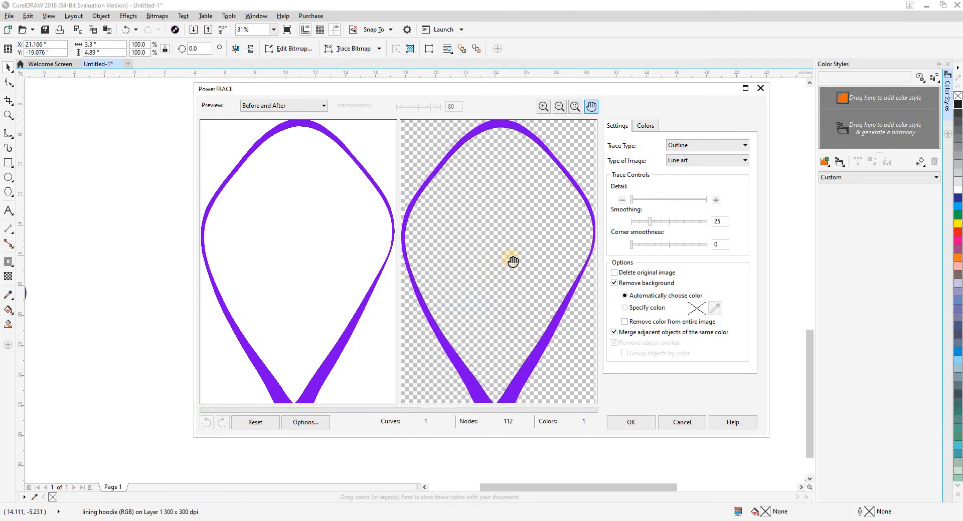
{"action": "left_click", "coordinate": [650, 427]}
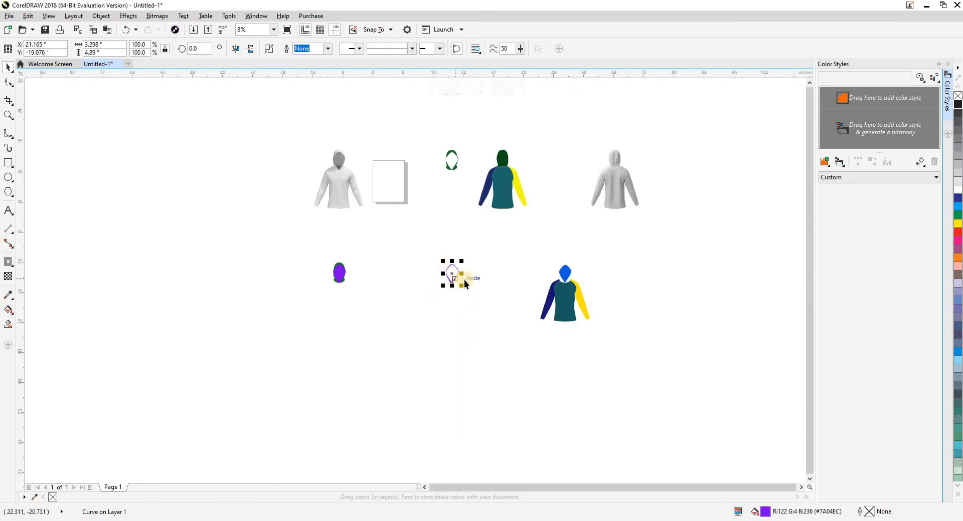
- Move the traced lining outline 30 inches right onto the front jersey's blue inner shape and delete the leftover lining bitmap
{"action": "scroll", "coordinate": [545, 275], "scroll_direction": "up", "scroll_amount": 3}
{"action": "scroll", "coordinate": [582, 275], "scroll_direction": "down", "scroll_amount": 2}
{"action": "left_click", "coordinate": [397, 276]}
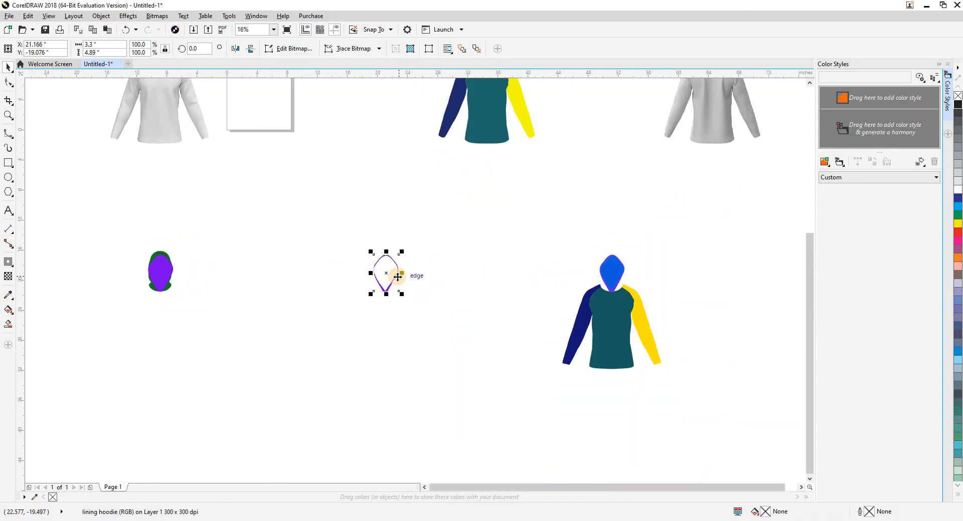
{"action": "key", "text": "Delete"}
- Trace the green front hood bitmap as Line Art and move the curve 30 inches right and 30 inches down onto the front body
{"action": "left_click_drag", "start_coordinate": [386, 252], "coordinate": [384, 367]}
{"action": "scroll", "coordinate": [390, 152], "scroll_direction": "up", "scroll_amount": 2}
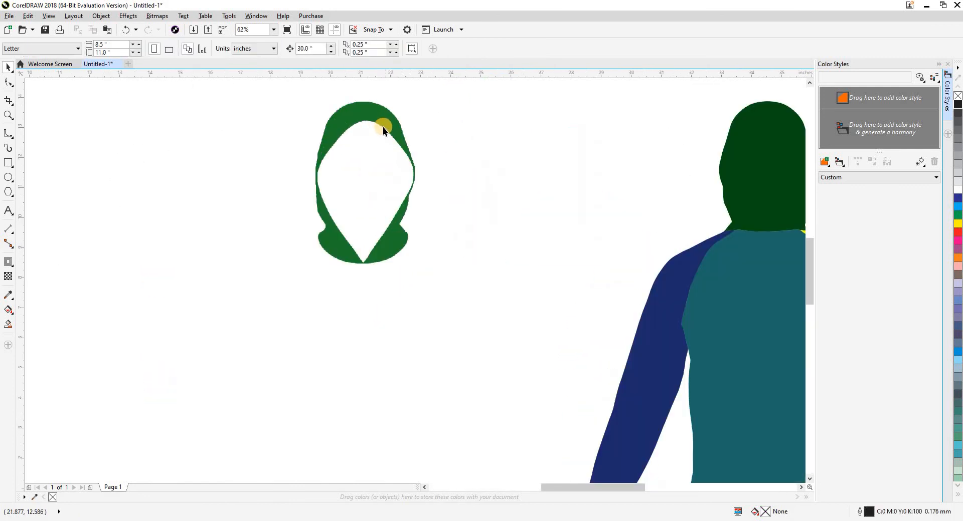
{"action": "left_click", "coordinate": [383, 126]}
{"action": "left_click", "coordinate": [344, 49]}
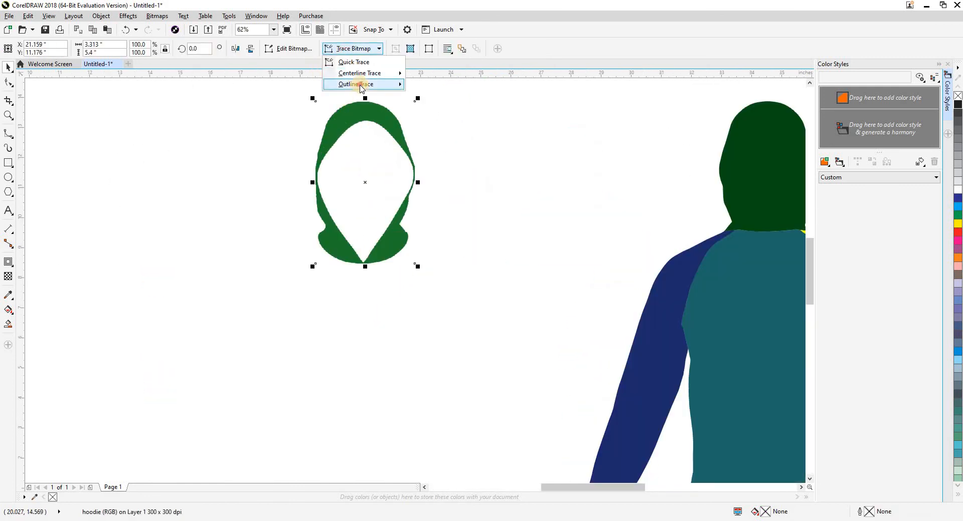
{"action": "mouse_move", "coordinate": [371, 84]}
{"action": "left_click", "coordinate": [425, 87]}
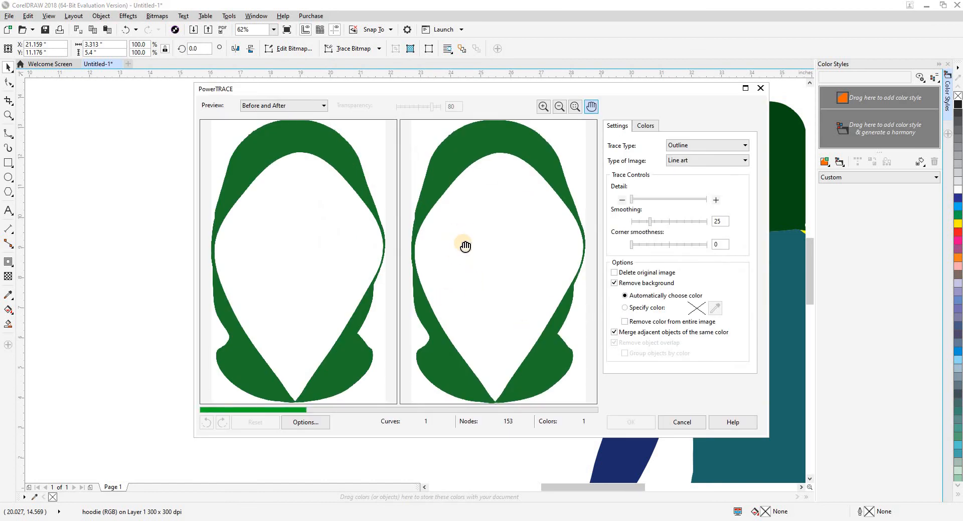
{"action": "scroll", "coordinate": [465, 245], "scroll_direction": "down", "scroll_amount": 5}
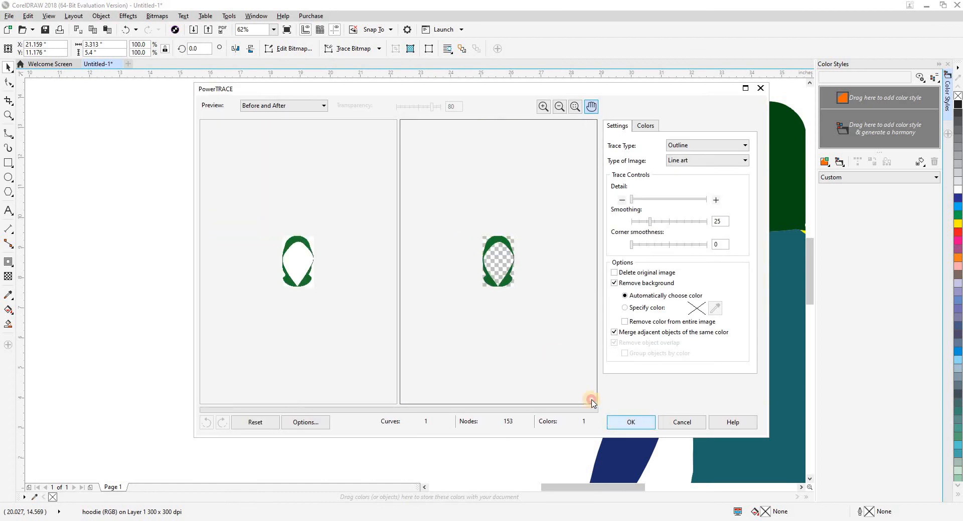
{"action": "key", "text": "Return"}
{"action": "scroll", "coordinate": [453, 254], "scroll_direction": "down", "scroll_amount": 3}
{"action": "scroll", "coordinate": [436, 311], "scroll_direction": "down", "scroll_amount": 3}
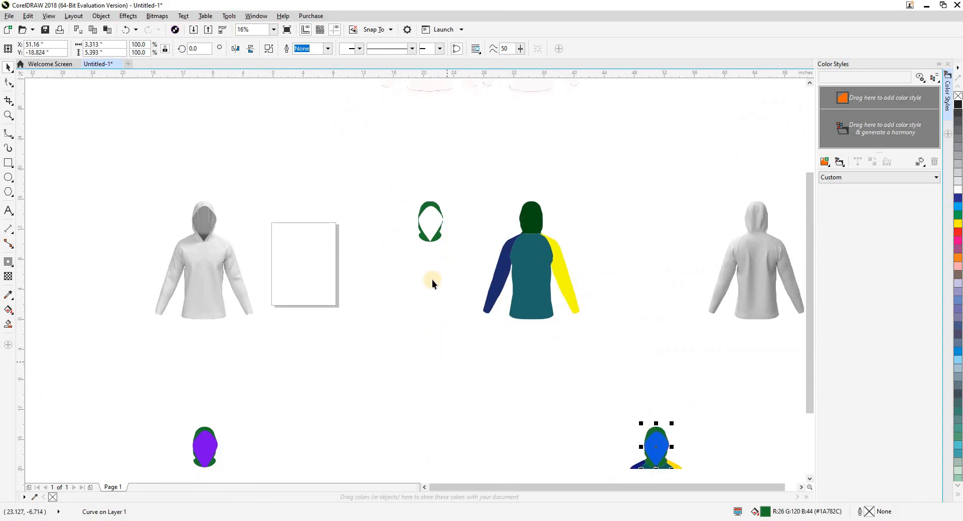
- Delete the original green hood bitmap and the unused Quick Trace hood and lining curves below the shaded front hoodie
{"action": "left_click", "coordinate": [419, 168]}
{"action": "key", "text": "Delete"}
{"action": "left_click", "coordinate": [173, 349]}
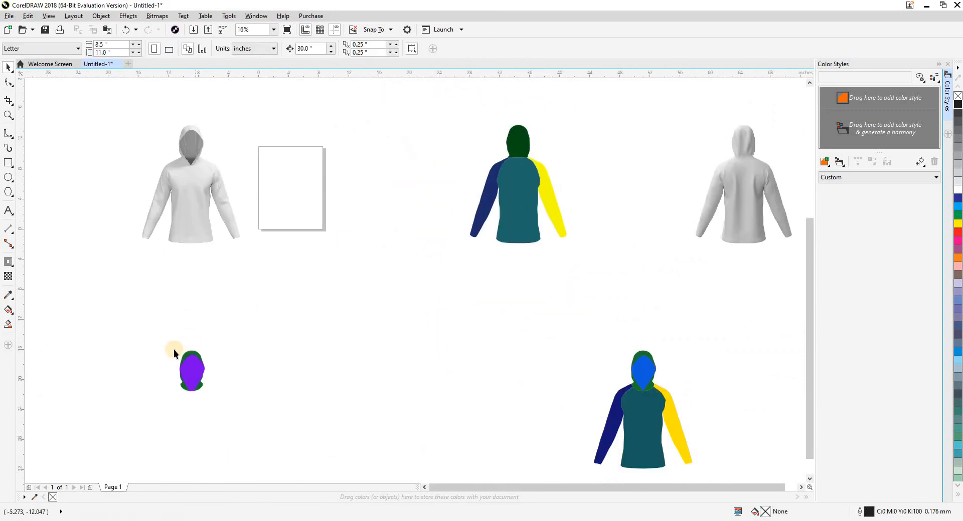
{"action": "left_click_drag", "start_coordinate": [285, 431], "coordinate": [287, 434]}
{"action": "key", "text": "Delete"}
- Move the complete traced front hoodie 30 inches left and 30 inches up beside the coloured back hoodie
{"action": "scroll", "coordinate": [461, 336], "scroll_direction": "down", "scroll_amount": 2}
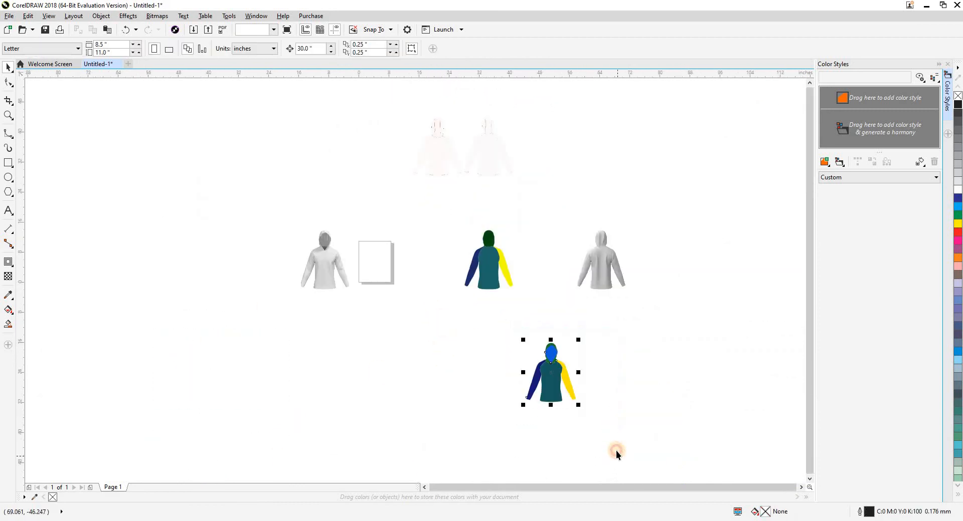
{"action": "key", "text": "Left"}
{"action": "key", "text": "Up"}
{"action": "left_click", "coordinate": [495, 294]}
{"action": "key", "text": "F2"}
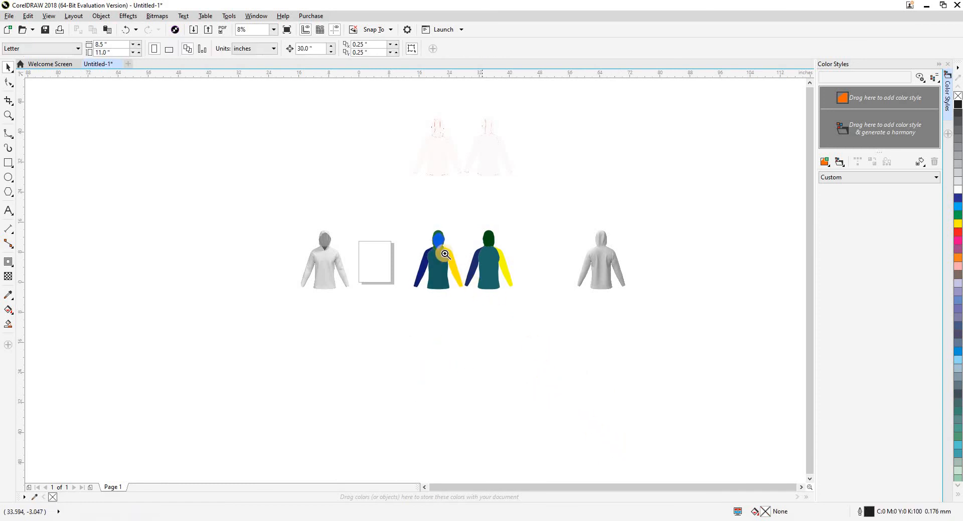
{"action": "left_click_drag", "start_coordinate": [400, 211], "coordinate": [503, 301]}
{"action": "scroll", "coordinate": [499, 279], "scroll_direction": "down", "scroll_amount": 4}
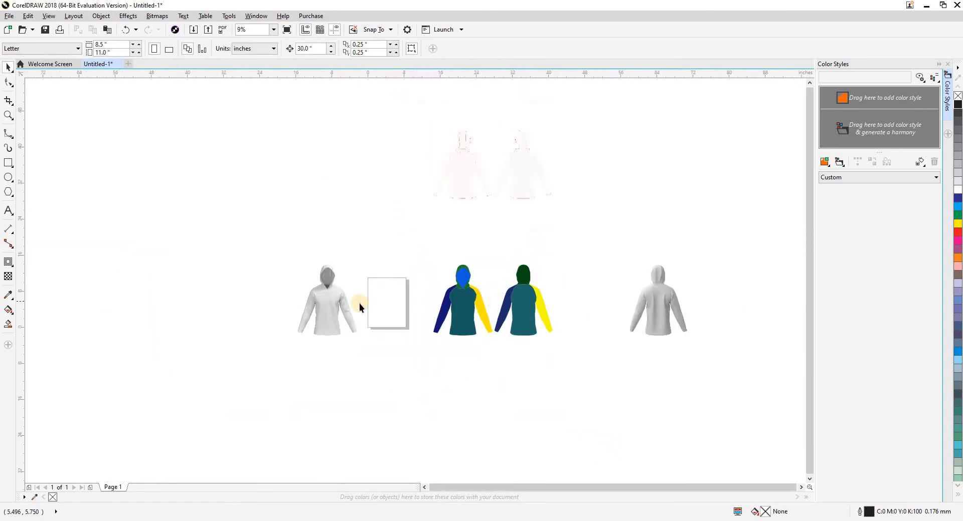
- Move the front hoodie's highlight bitmap 30 inches left, off its shadow bitmap
{"action": "left_click", "coordinate": [335, 303]}
{"action": "left_click", "coordinate": [392, 349]}
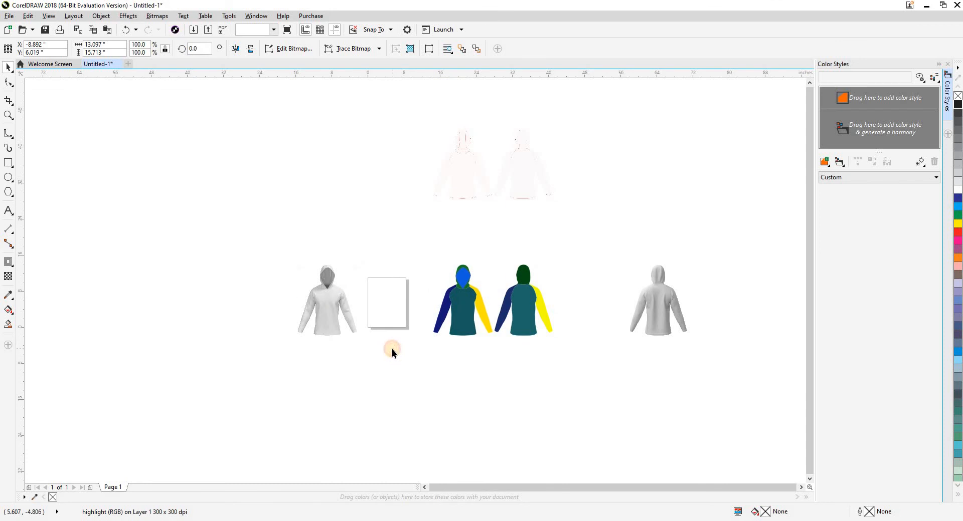
{"action": "left_click", "coordinate": [344, 331]}
{"action": "key", "text": "Left"}
{"action": "left_click_drag", "start_coordinate": [346, 352], "coordinate": [420, 352]}
{"action": "scroll", "coordinate": [294, 312], "scroll_direction": "up", "scroll_amount": 2}
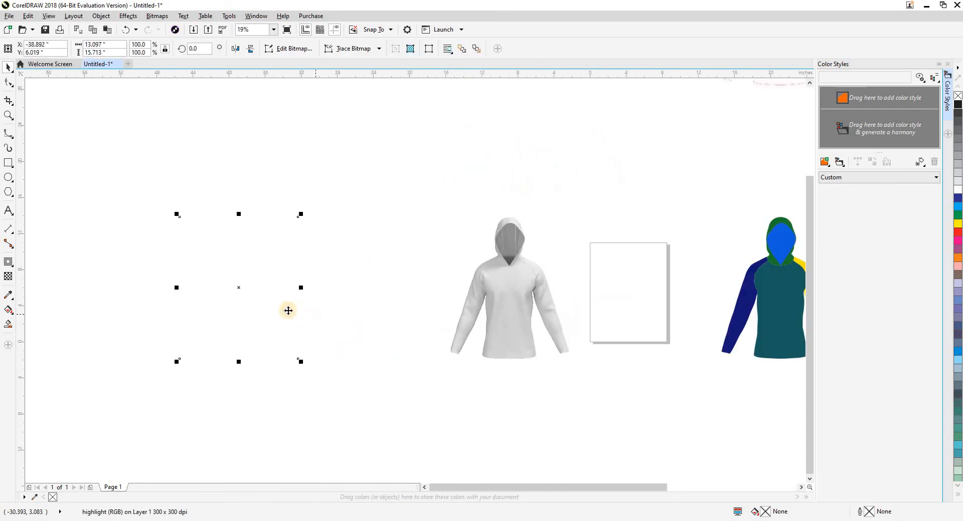
{"action": "left_click", "coordinate": [250, 300]}
{"action": "left_click", "coordinate": [255, 295]}
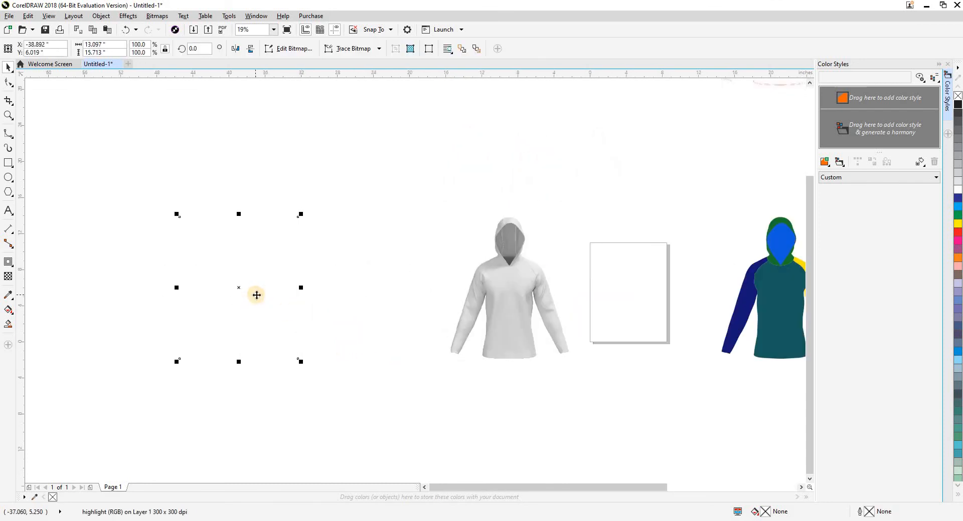
- Set the transparency merge mode of the front hoodie's shadow bitmap to Subtract
{"action": "left_click", "coordinate": [513, 292]}
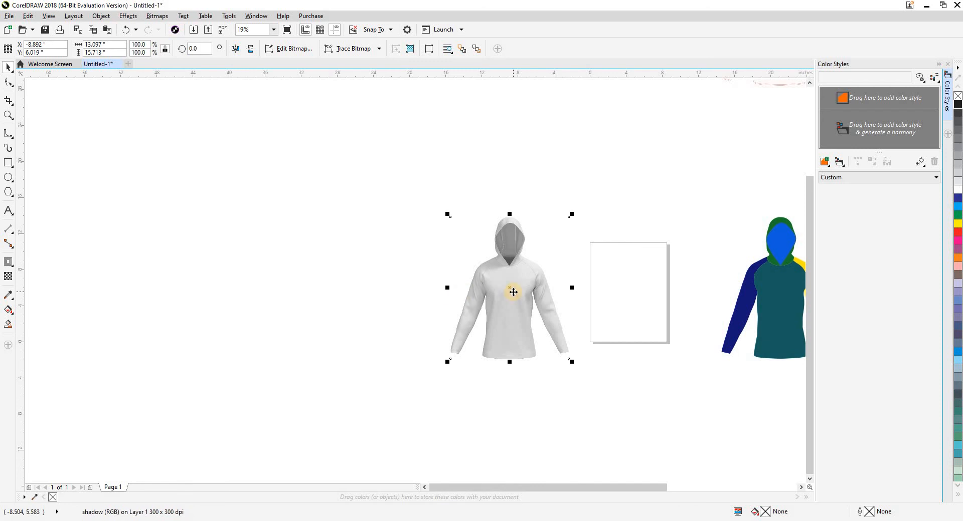
{"action": "scroll", "coordinate": [505, 286], "scroll_direction": "up", "scroll_amount": 2}
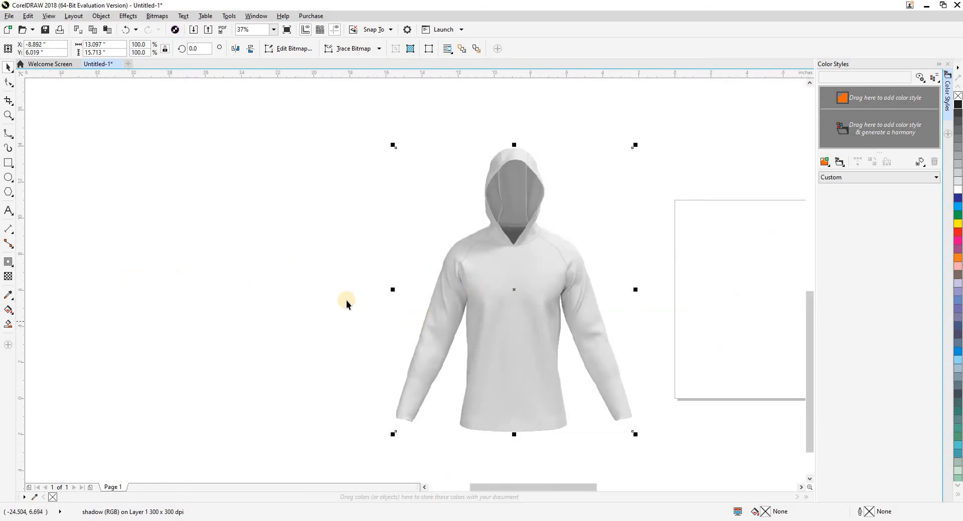
{"action": "left_click", "coordinate": [9, 276]}
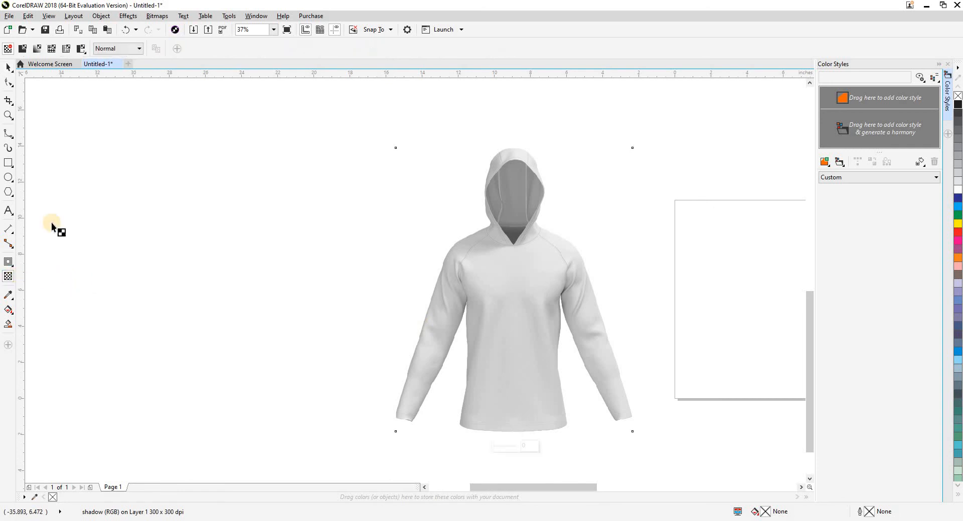
{"action": "left_click", "coordinate": [108, 48]}
{"action": "left_click", "coordinate": [118, 85]}
{"action": "scroll", "coordinate": [412, 277], "scroll_direction": "down", "scroll_amount": 2}
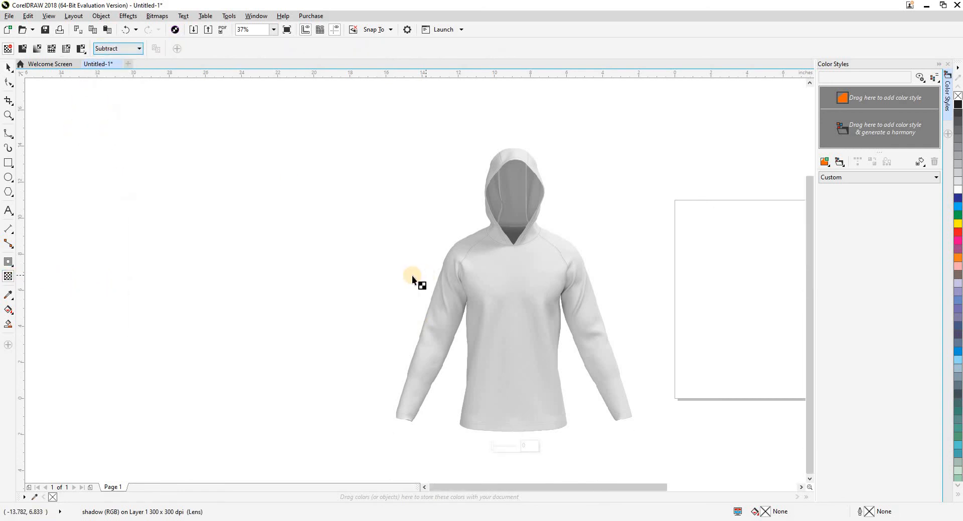
{"action": "key", "text": "space"}
- Move the front highlight bitmap 30 inches right, back over its shadow, and select the stacked front shading bitmaps
{"action": "left_click", "coordinate": [203, 294]}
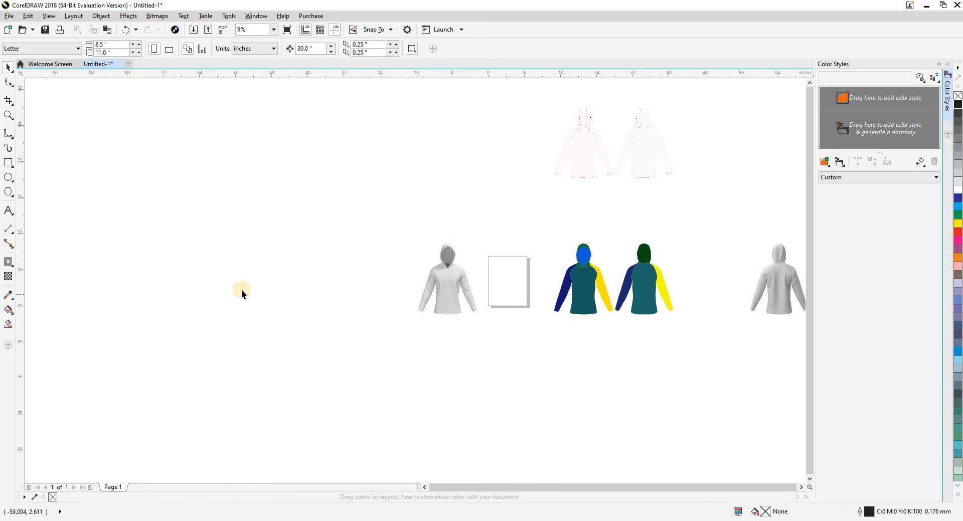
{"action": "left_click", "coordinate": [315, 290]}
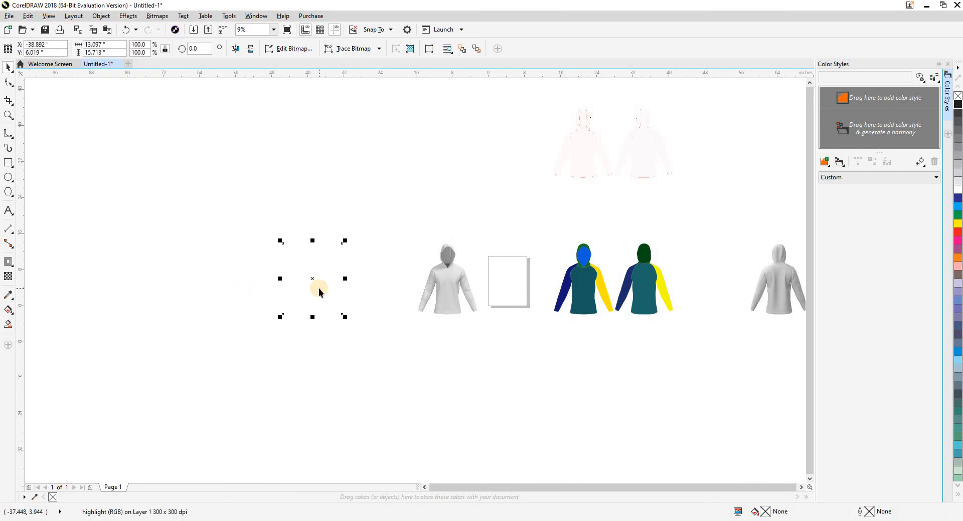
{"action": "key", "text": "ctrl+z"}
{"action": "scroll", "coordinate": [426, 279], "scroll_direction": "up", "scroll_amount": 1}
{"action": "key", "text": "ctrl+shift+z"}
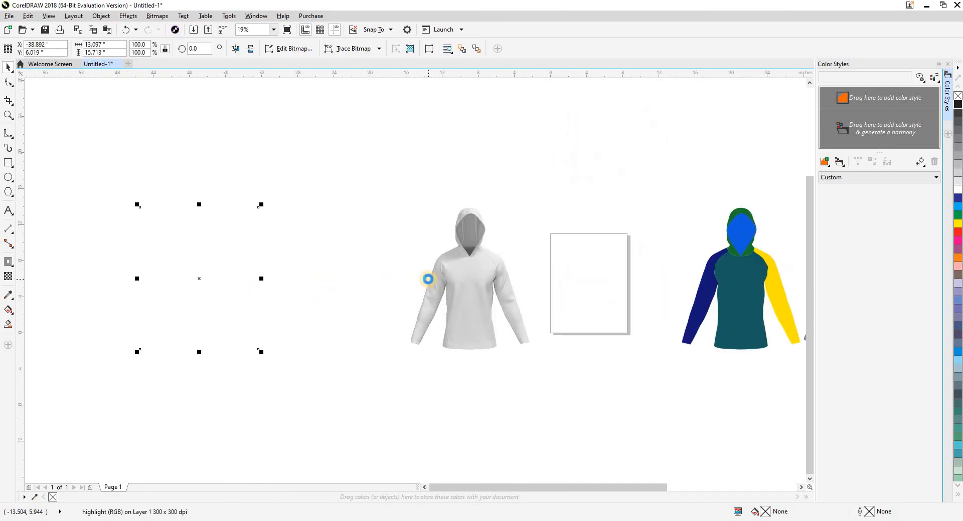
{"action": "key", "text": "Right"}
{"action": "left_click_drag", "start_coordinate": [305, 153], "coordinate": [564, 364]}
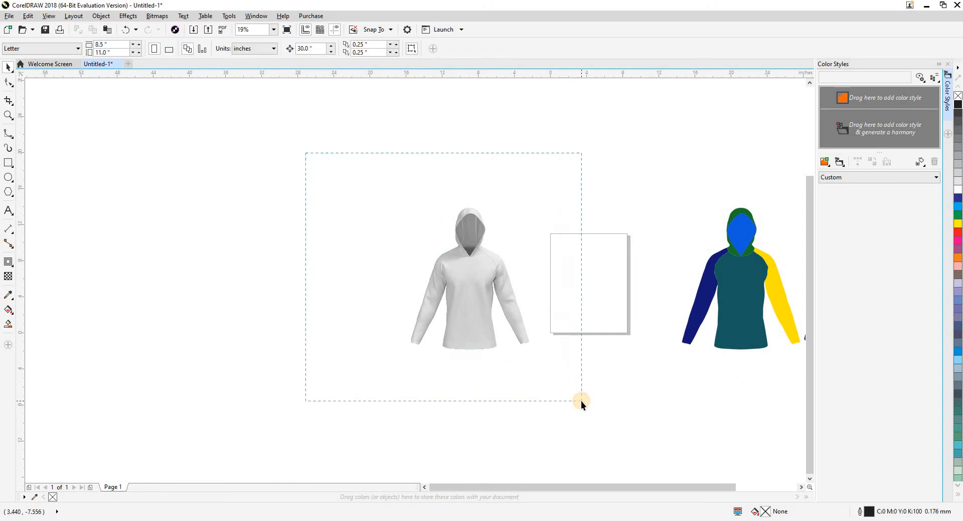
{"action": "left_click_drag", "start_coordinate": [580, 401], "coordinate": [580, 402]}
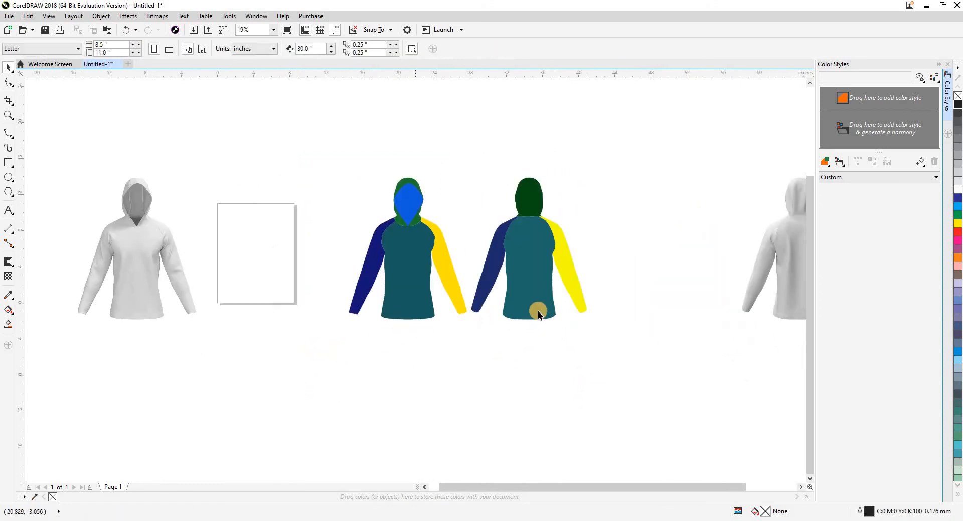
- Switch to wireframe view and move the back hoodie's highlight bitmap 30 inches right, off its shadow bitmap
{"action": "scroll", "coordinate": [502, 301], "scroll_direction": "right", "scroll_amount": 5}
{"action": "left_click", "coordinate": [472, 283]}
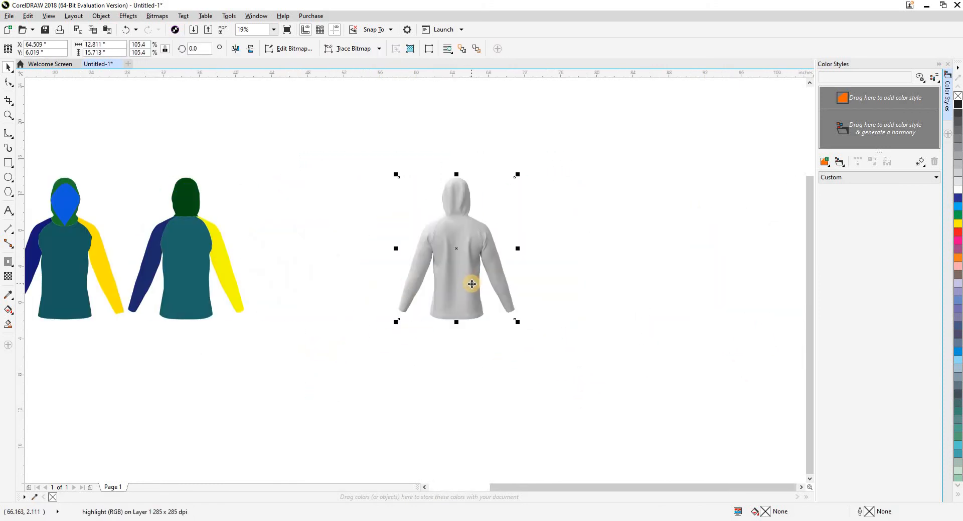
{"action": "key", "text": "shift+F9"}
{"action": "key", "text": "ctrl+r"}
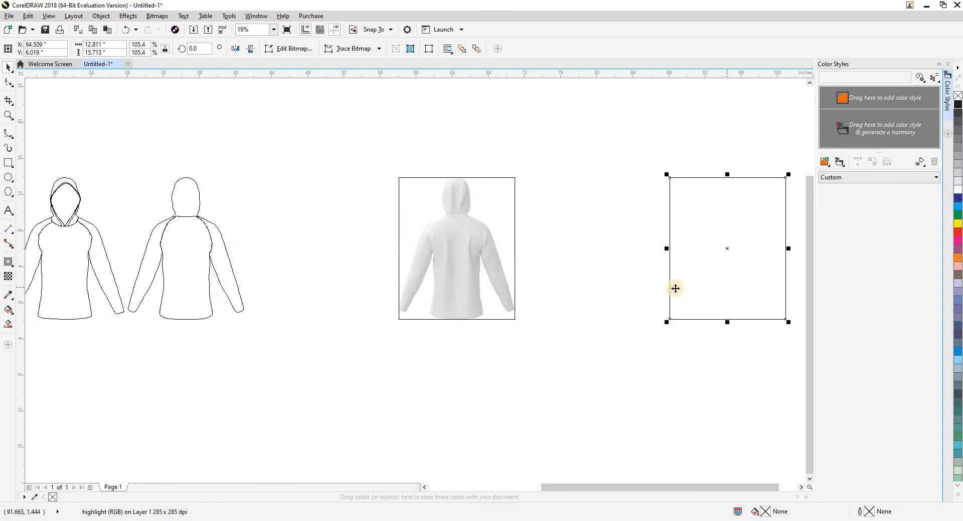
- Restore the full-colour view and set the back hoodie's shadow bitmap transparency merge mode to Subtract
{"action": "left_click", "coordinate": [494, 289]}
{"action": "key", "text": "shift+F9"}
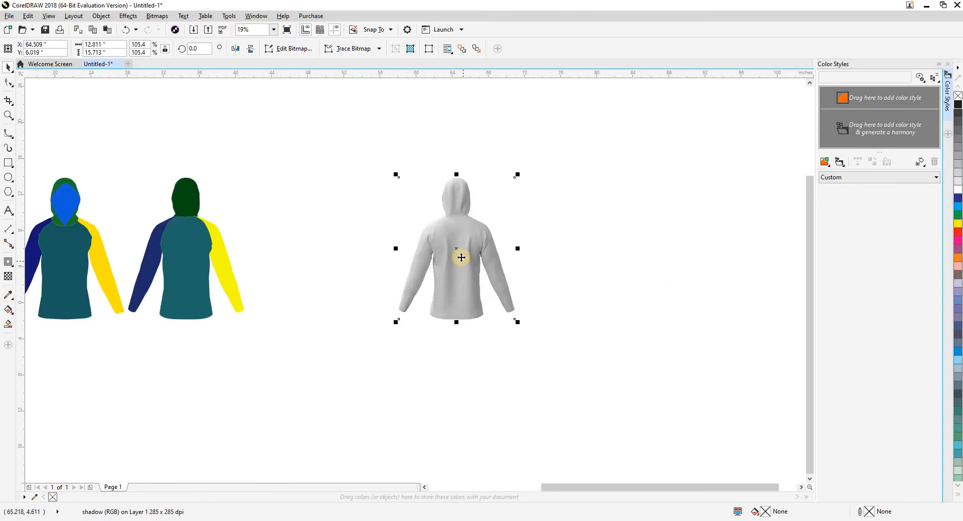
{"action": "left_click", "coordinate": [6, 277]}
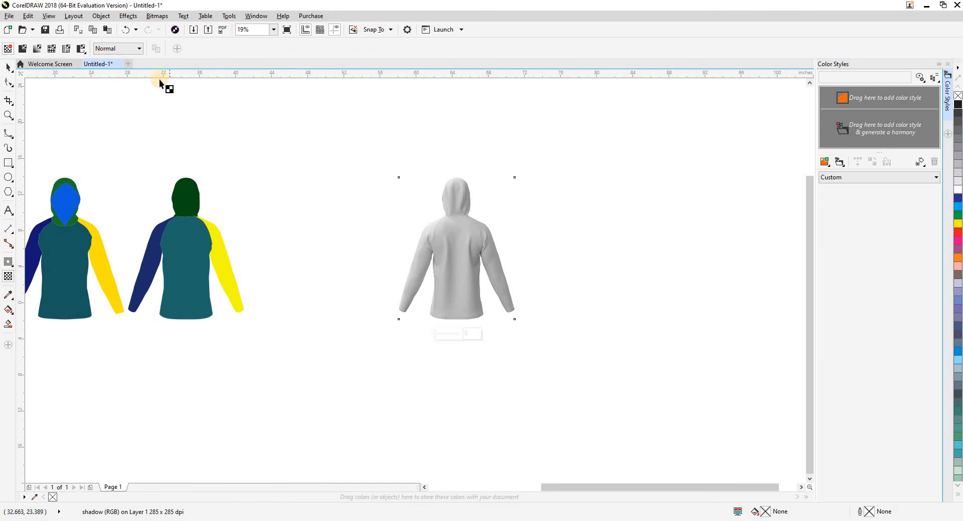
{"action": "left_click", "coordinate": [100, 48]}
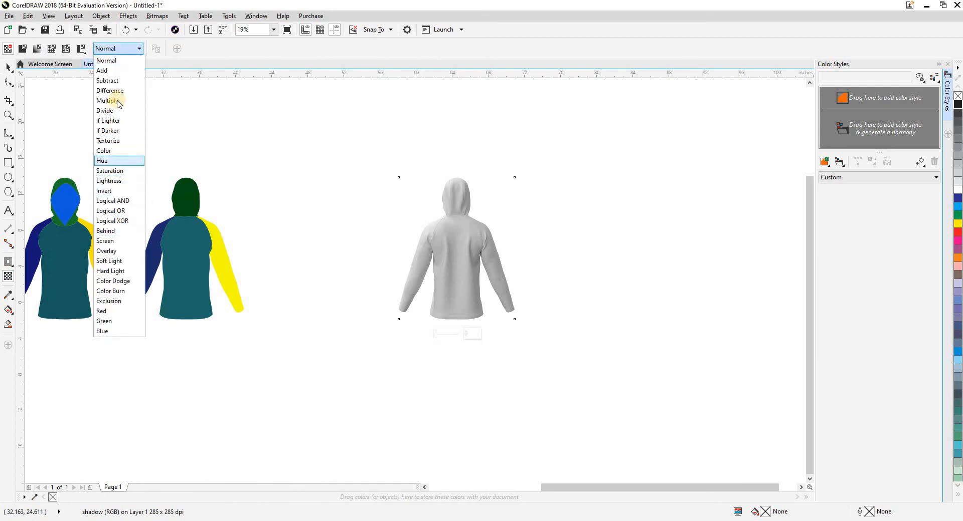
{"action": "left_click", "coordinate": [109, 81]}
{"action": "scroll", "coordinate": [391, 180], "scroll_direction": "down", "scroll_amount": 2}
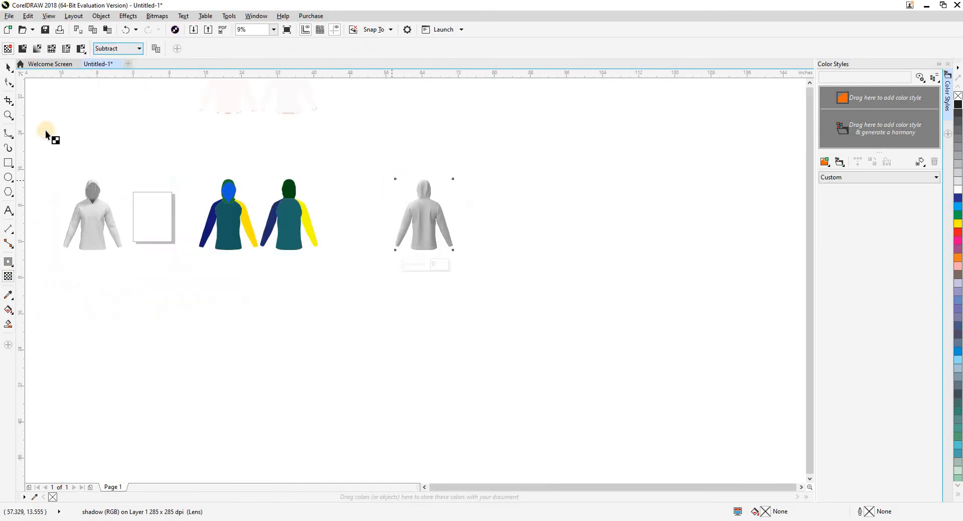
- Move the back hoodie's highlight bitmap 30 inches left, back over its shadow bitmap, and group the two
{"action": "left_click", "coordinate": [8, 67]}
{"action": "left_click", "coordinate": [589, 231]}
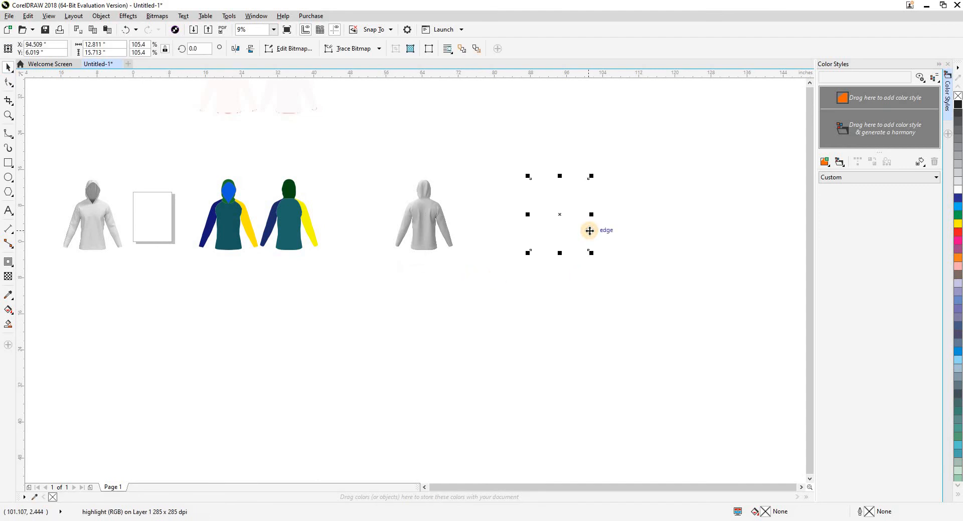
{"action": "left_click_drag", "start_coordinate": [586, 234], "coordinate": [451, 234]}
{"action": "left_click_drag", "start_coordinate": [365, 151], "coordinate": [366, 151]}
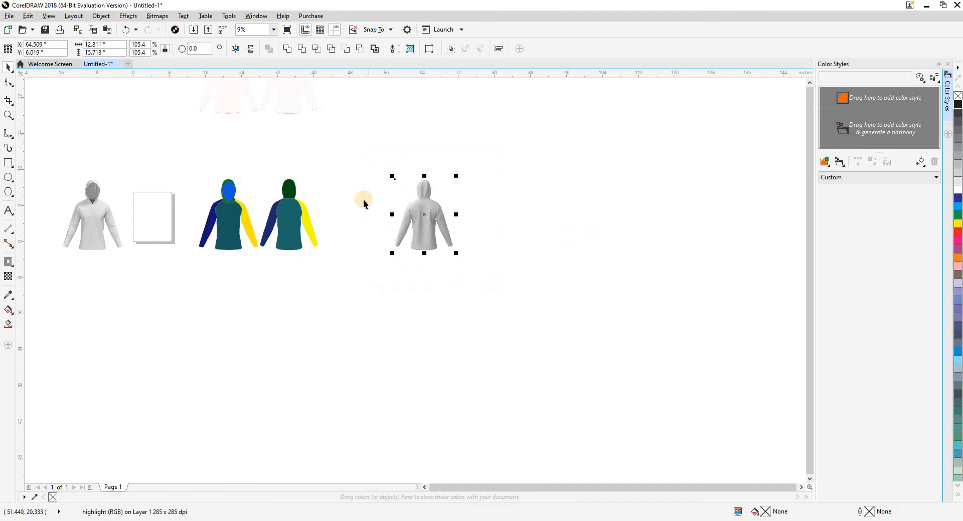
{"action": "left_click_drag", "start_coordinate": [365, 202], "coordinate": [451, 235]}
{"action": "key", "text": "ctrl+g"}
- Move the back shading group 30 inches left and the front shading 30 inches right, onto their coloured hoodies
{"action": "key", "text": "Left"}
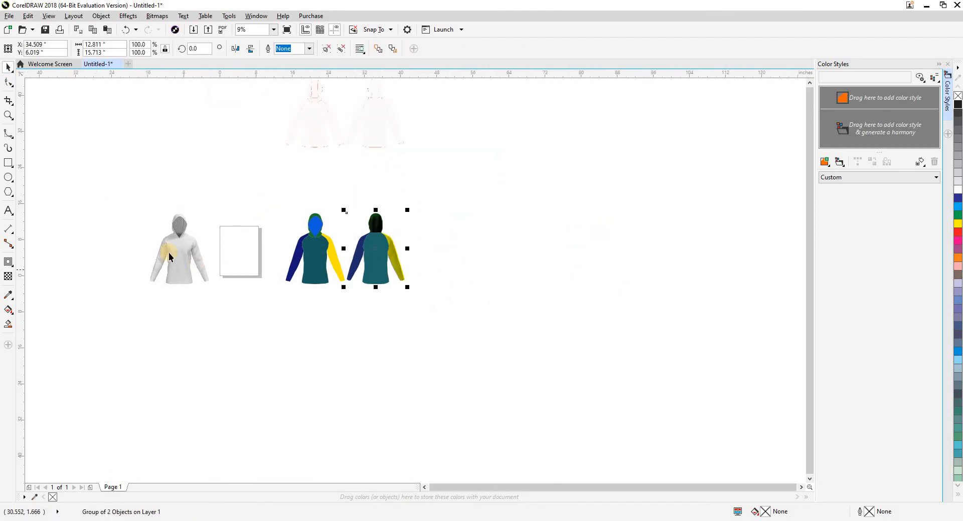
{"action": "left_click", "coordinate": [175, 253]}
{"action": "key", "text": "Right"}
{"action": "left_click", "coordinate": [279, 234]}
{"action": "key", "text": "F2"}
{"action": "left_click_drag", "start_coordinate": [265, 205], "coordinate": [469, 314]}
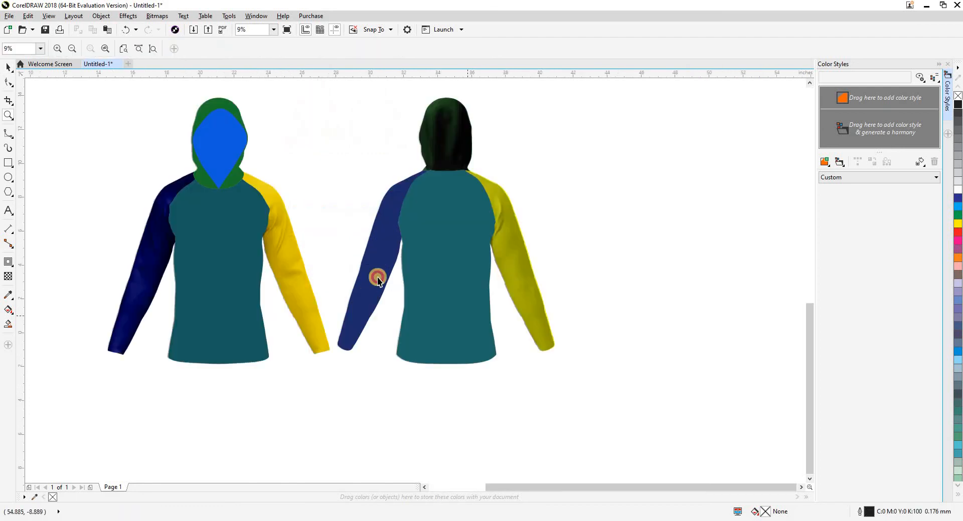
{"action": "scroll", "coordinate": [239, 227], "scroll_direction": "up", "scroll_amount": 3}
{"action": "scroll", "coordinate": [410, 270], "scroll_direction": "down", "scroll_amount": 3}
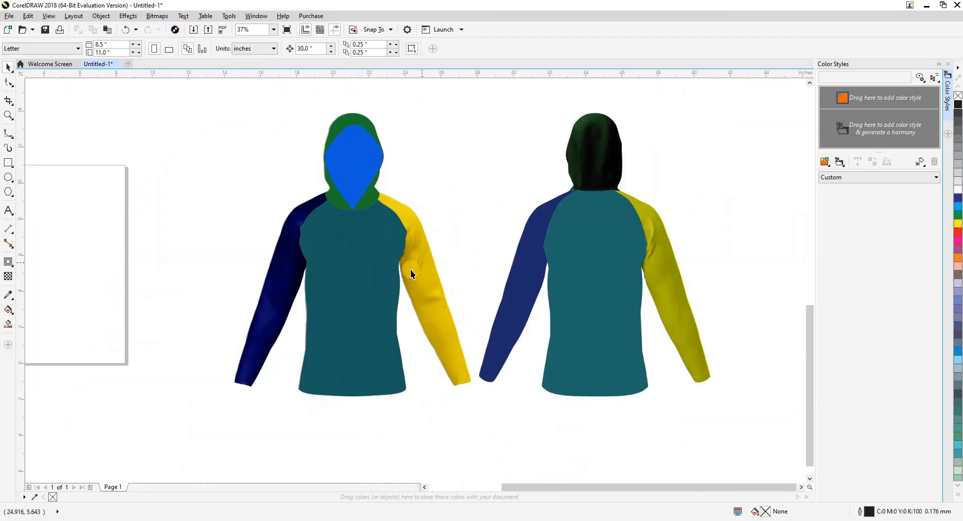
- Select both coloured hoodies with their shading and move them about 12.6 inches right, farther from the page
{"action": "left_click_drag", "start_coordinate": [262, 166], "coordinate": [597, 366]}
{"action": "left_click_drag", "start_coordinate": [509, 310], "coordinate": [624, 365]}
{"action": "left_click", "coordinate": [477, 374]}
{"action": "scroll", "coordinate": [477, 374], "scroll_direction": "right", "scroll_amount": 1}
- Try moving the back hoodie's teal body shape 30 inches right, and undo the move
{"action": "left_click", "coordinate": [500, 310]}
{"action": "key", "text": "Right"}
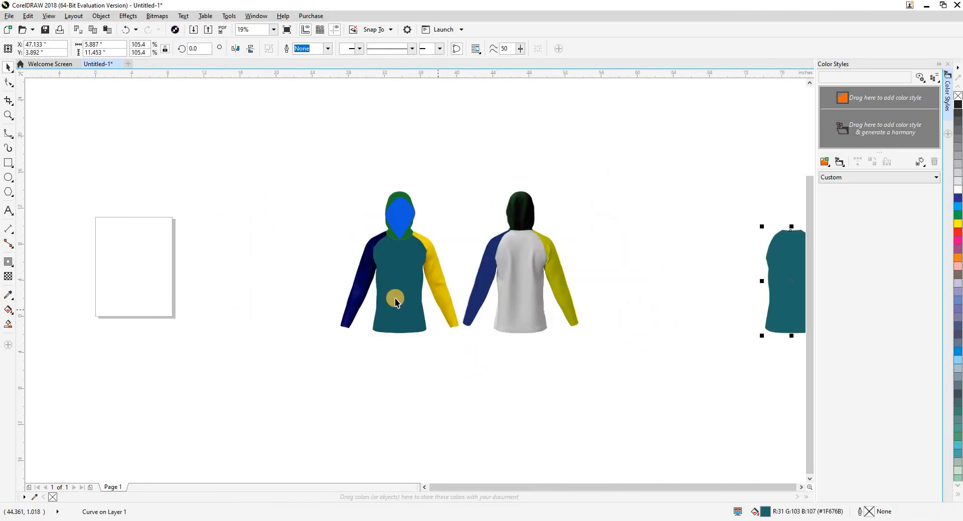
{"action": "scroll", "coordinate": [401, 297], "scroll_direction": "down", "scroll_amount": 1}
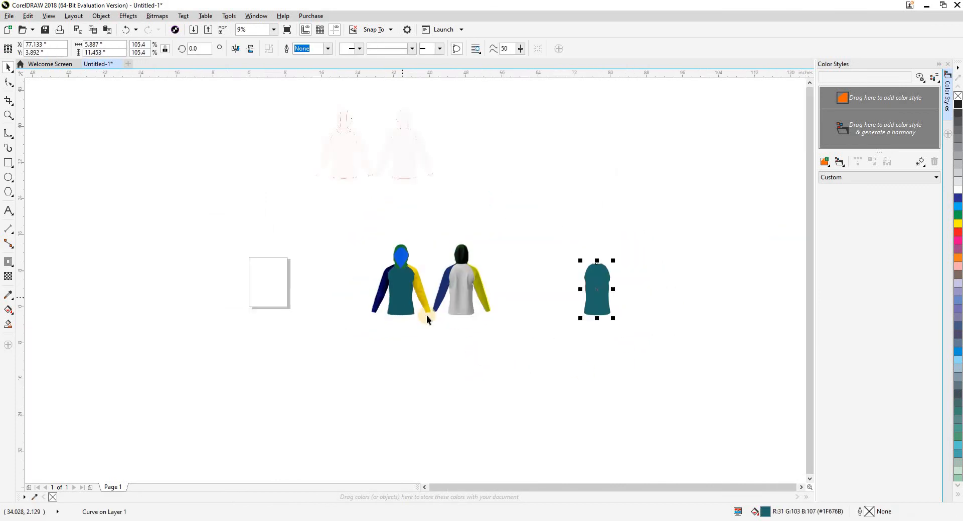
{"action": "key", "text": "ctrl+z"}
- Move the back shading group 30 inches right and the front shading group 30 inches left, off the coloured hoodies
{"action": "left_click", "coordinate": [478, 289]}
{"action": "key", "text": "Right"}
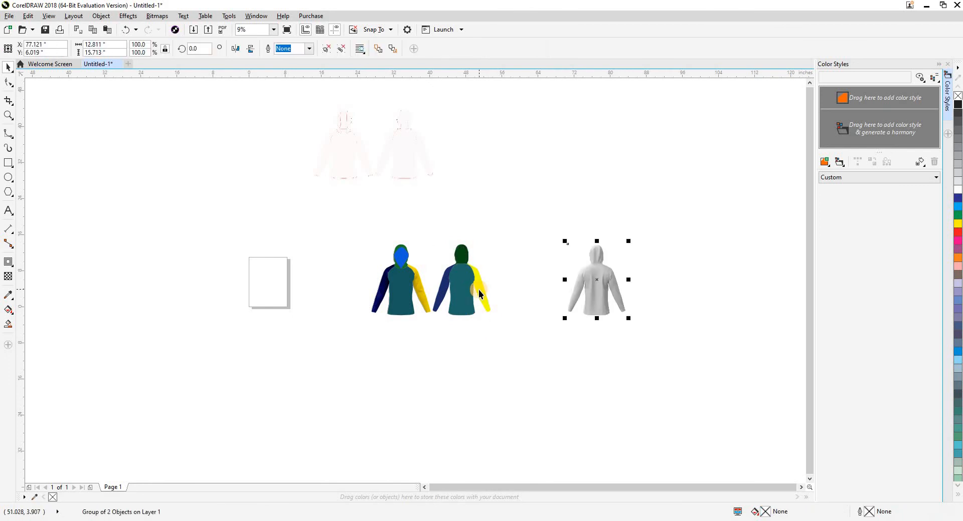
{"action": "left_click", "coordinate": [421, 283]}
{"action": "key", "text": "Left"}
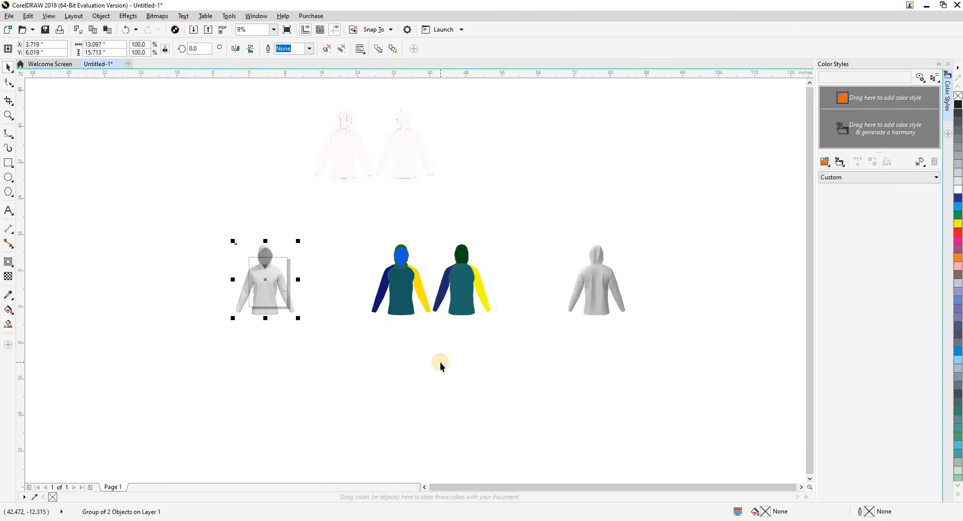
- Return both shading groups 30 inches onto their hoodies, placed in front of the coloured body, sleeve and hood shapes
{"action": "left_click", "coordinate": [603, 306]}
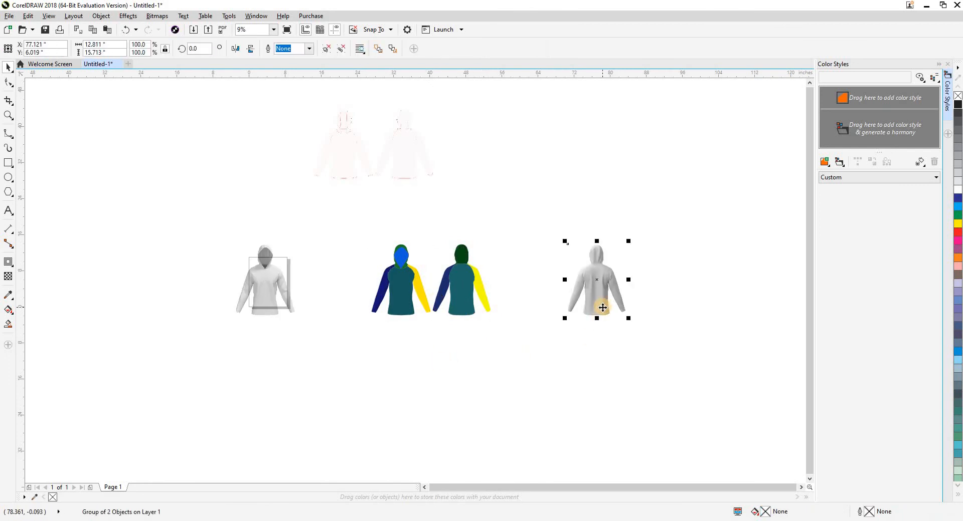
{"action": "key", "text": "Left"}
{"action": "left_click", "coordinate": [279, 281]}
{"action": "key", "text": "Right"}
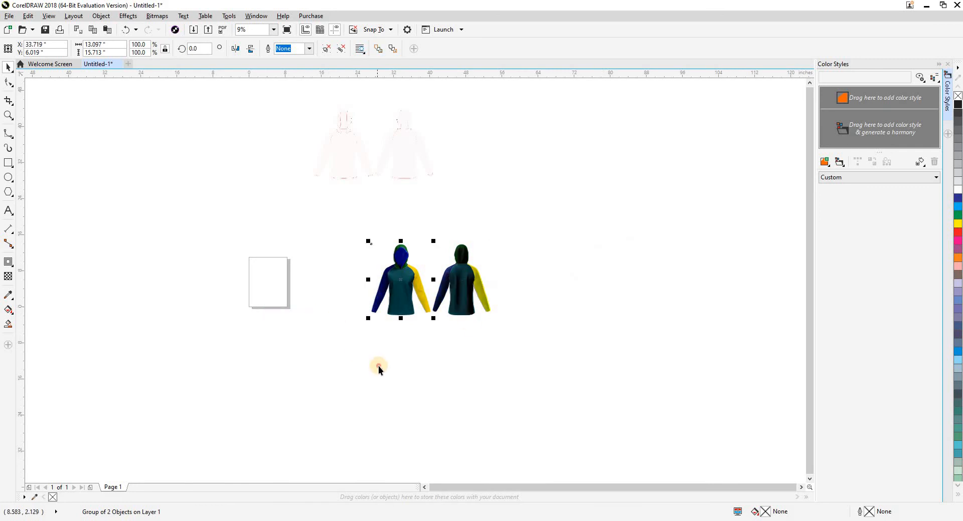
{"action": "left_click", "coordinate": [378, 366]}
{"action": "key", "text": "F2"}
{"action": "left_click_drag", "start_coordinate": [367, 245], "coordinate": [528, 328]}
{"action": "scroll", "coordinate": [479, 276], "scroll_direction": "down", "scroll_amount": 2}
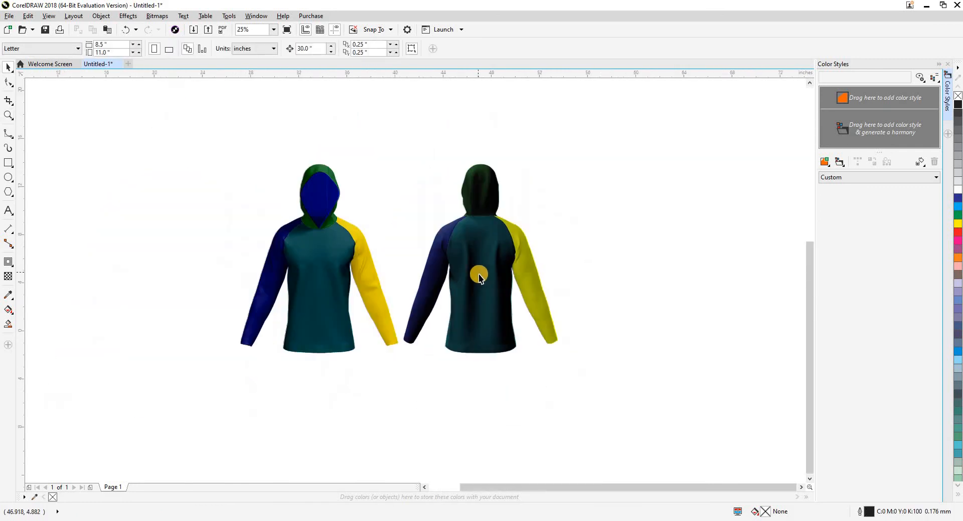
- Move the back and front shading groups 30 inches right, clear of the coloured hoodies
{"action": "left_click", "coordinate": [478, 276]}
{"action": "key", "text": "Right"}
{"action": "left_click", "coordinate": [322, 284]}
{"action": "key", "text": "Right"}
{"action": "scroll", "coordinate": [479, 317], "scroll_direction": "down", "scroll_amount": 1}
{"action": "left_click", "coordinate": [494, 369]}
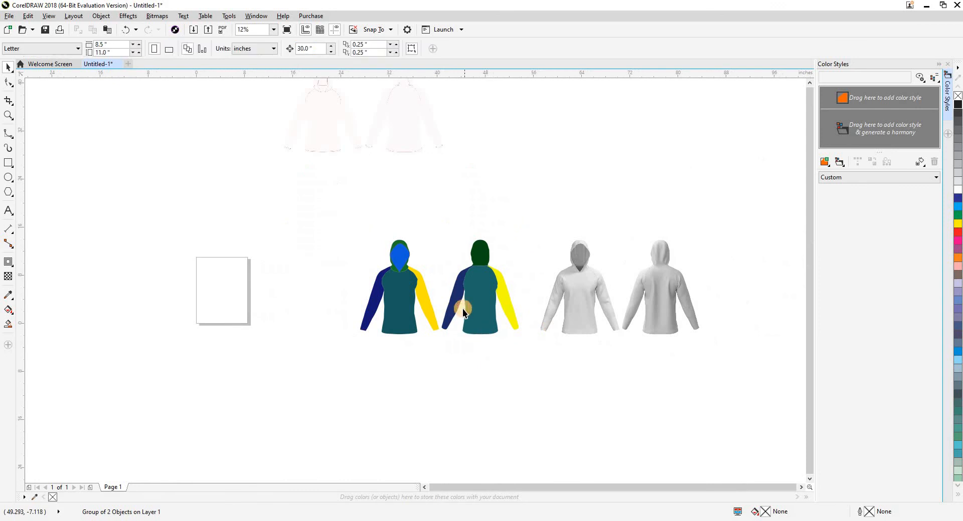
- Fill the front hoodie's body and both sleeves with orange (C:0 M:60 Y:100 K:0)
{"action": "scroll", "coordinate": [464, 310], "scroll_direction": "up", "scroll_amount": 1}
{"action": "left_click", "coordinate": [341, 266]}
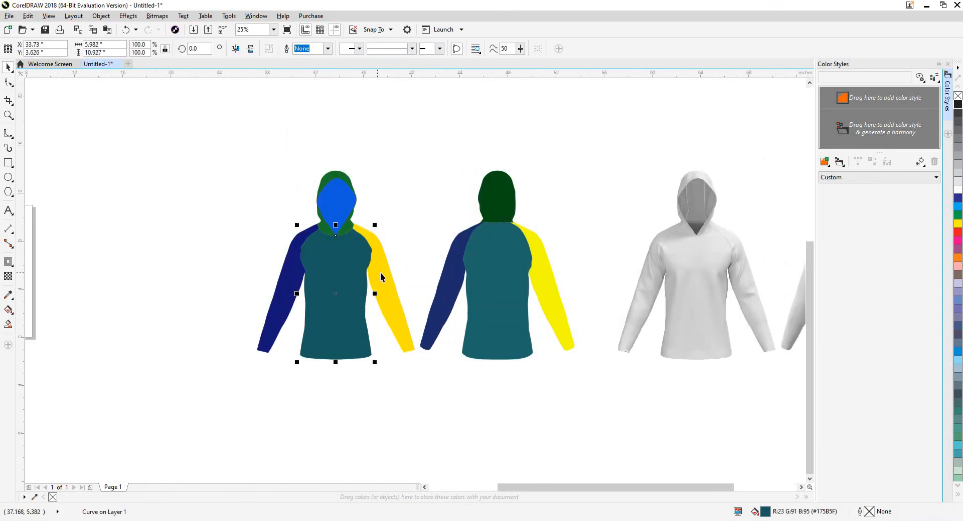
{"action": "left_click", "coordinate": [382, 276], "text": "shift"}
{"action": "left_click", "coordinate": [284, 282], "text": "shift"}
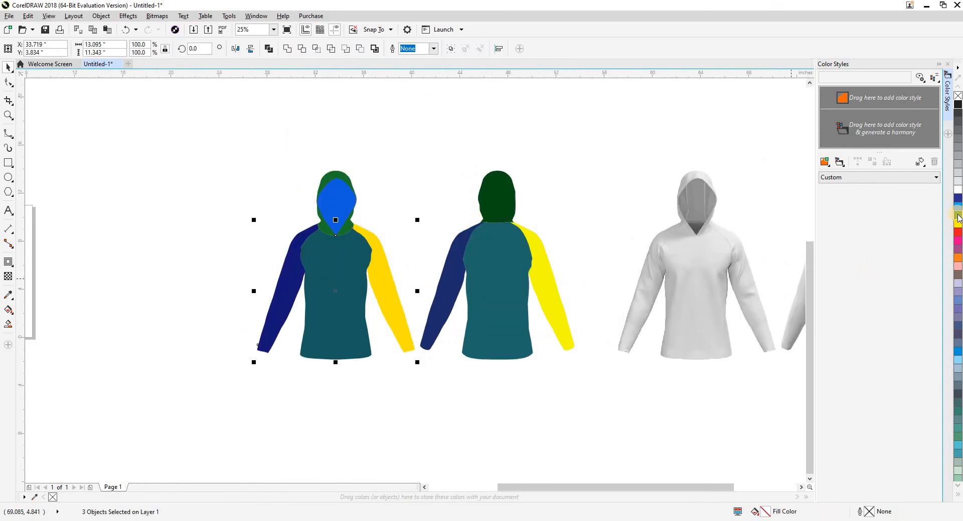
{"action": "left_click", "coordinate": [958, 258]}
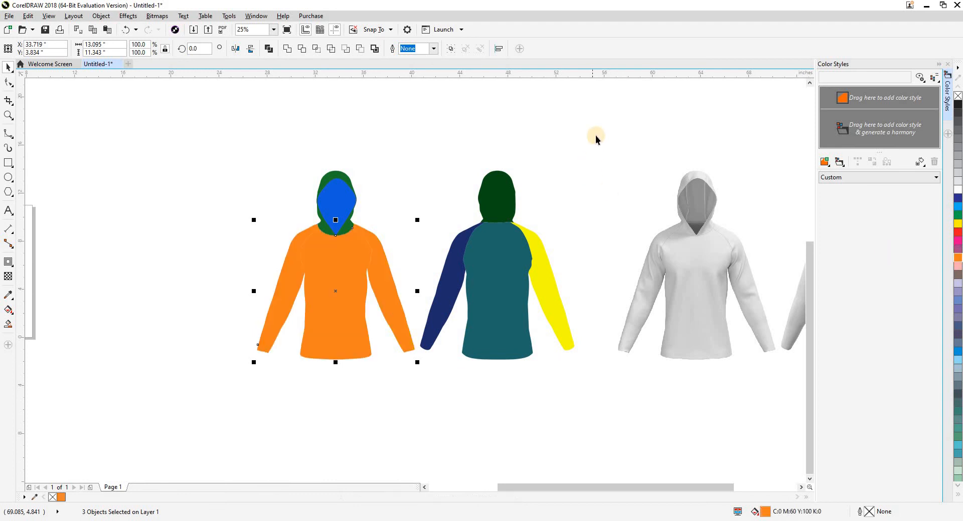
- Fill both sleeves of the front hoodie with 70% black
{"action": "left_click", "coordinate": [409, 256]}
{"action": "left_click", "coordinate": [388, 266]}
{"action": "left_click", "coordinate": [290, 269], "text": "shift"}
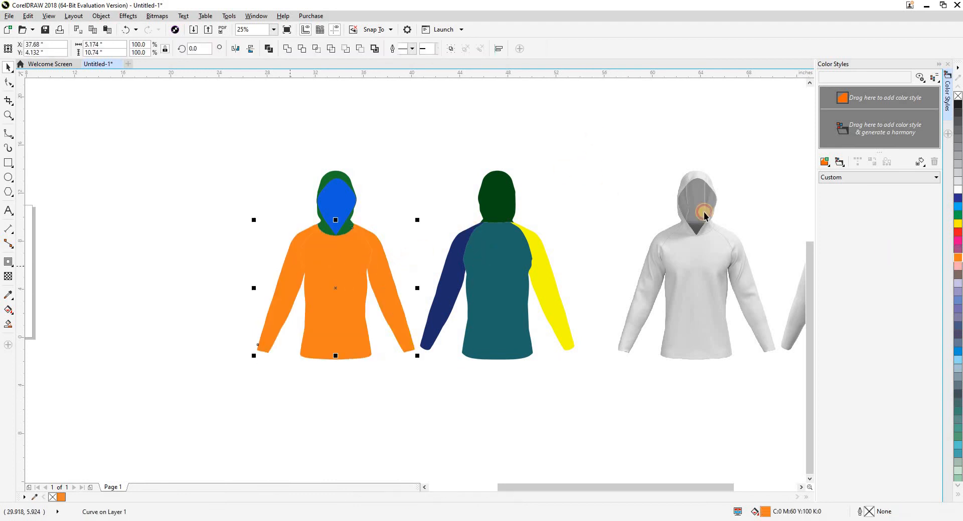
{"action": "left_click", "coordinate": [958, 135]}
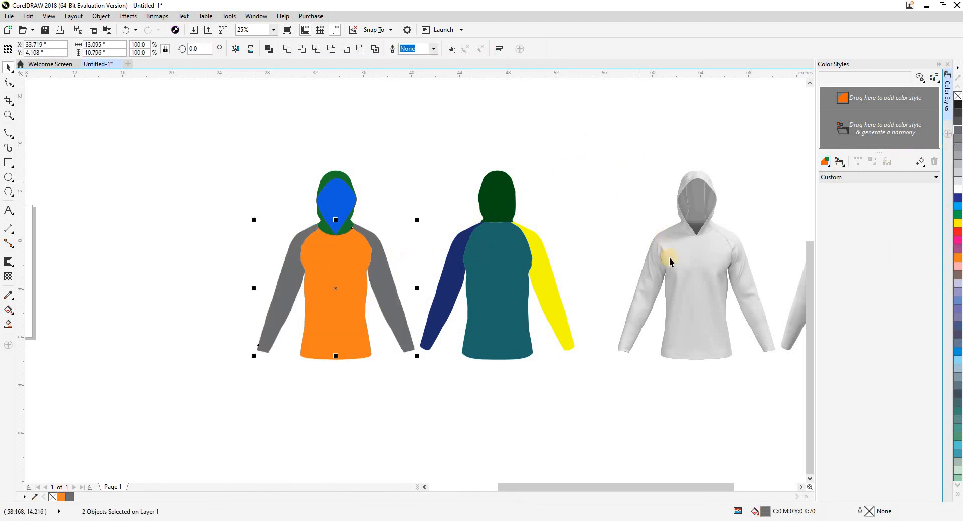
- Match the back hoodie to the front by filling its body with orange and both sleeves with 70% black
{"action": "left_click", "coordinate": [501, 279]}
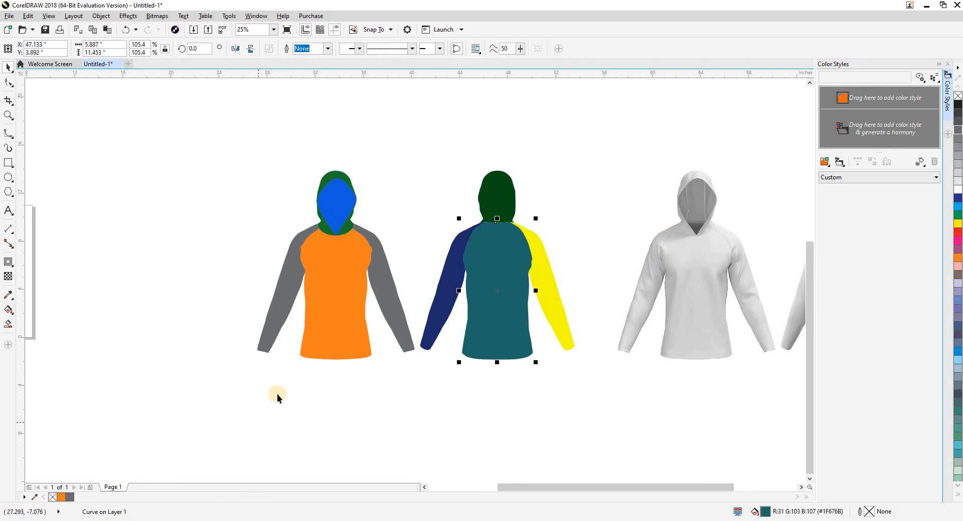
{"action": "left_click", "coordinate": [322, 345]}
{"action": "left_click", "coordinate": [444, 282]}
{"action": "left_click", "coordinate": [549, 284], "text": "shift"}
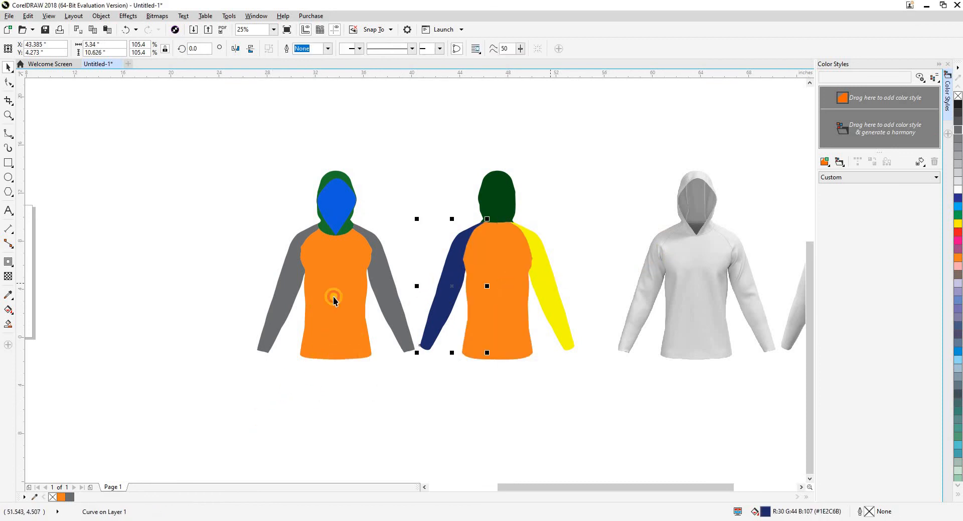
{"action": "key", "text": "e"}
{"action": "left_click", "coordinate": [394, 280]}
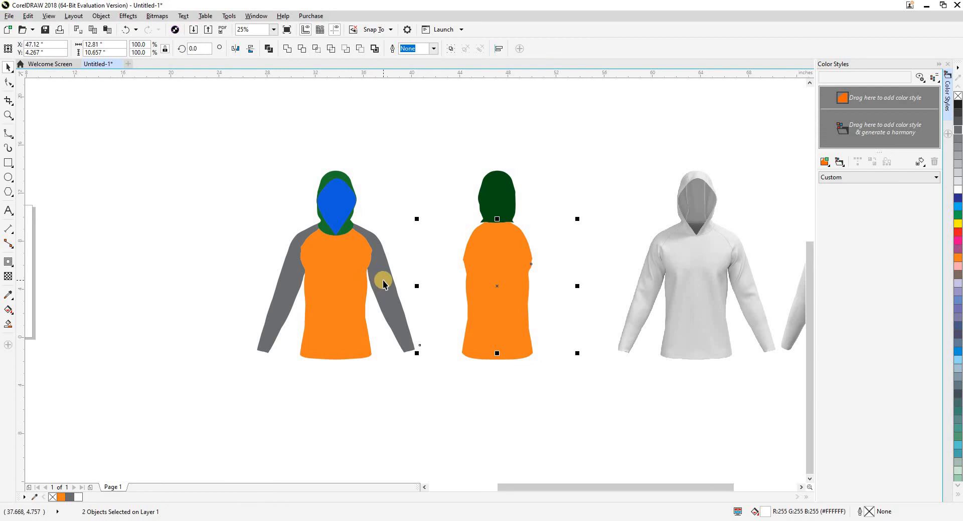
{"action": "key", "text": "e"}
{"action": "left_click", "coordinate": [384, 274]}
{"action": "key", "text": "Escape"}
- Fill the front hoodie's green hood shape with 70% black
{"action": "scroll", "coordinate": [330, 201], "scroll_direction": "up", "scroll_amount": 2}
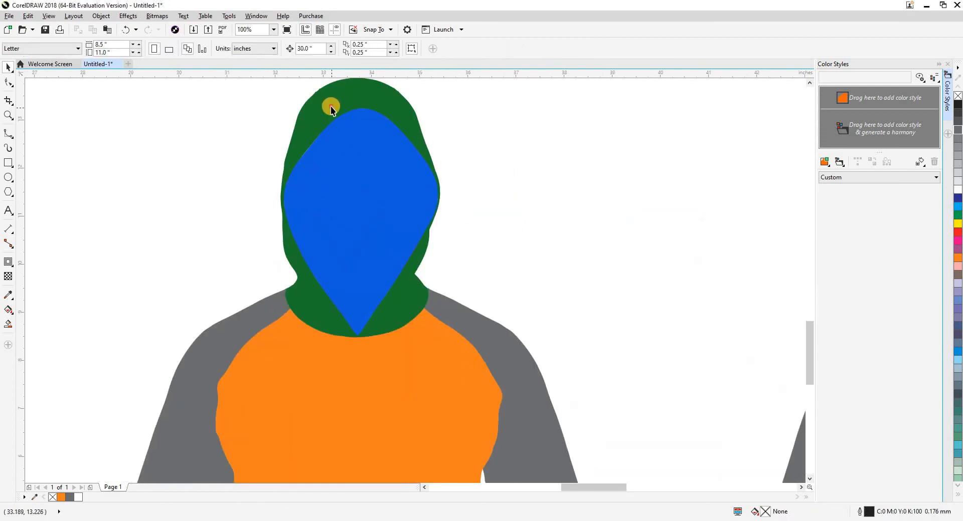
{"action": "left_click", "coordinate": [330, 107]}
{"action": "scroll", "coordinate": [299, 224], "scroll_direction": "down", "scroll_amount": 2}
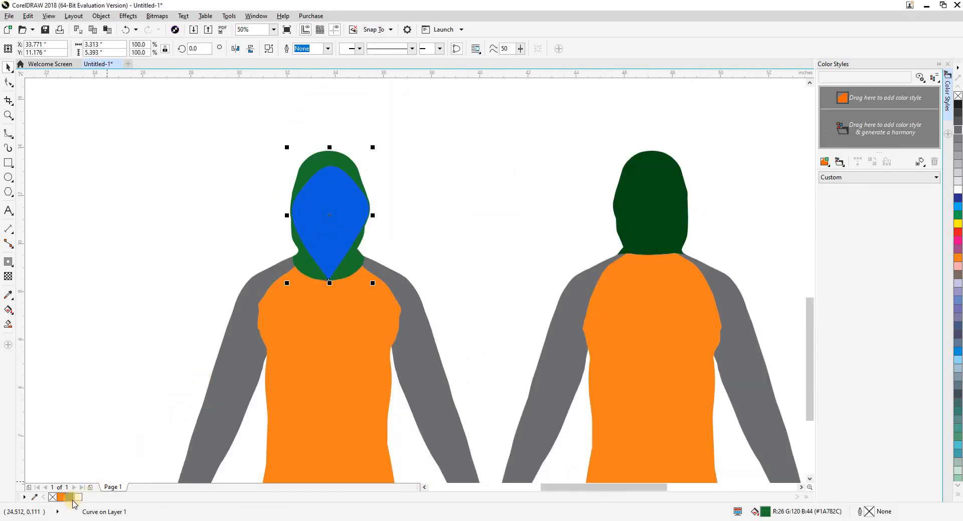
{"action": "left_click", "coordinate": [69, 497]}
{"action": "left_click", "coordinate": [52, 367]}
- Fill the front hood's blue face-opening shape with orange, keeping it in its original position
{"action": "left_click", "coordinate": [318, 234]}
{"action": "left_click_drag", "start_coordinate": [329, 223], "coordinate": [407, 223]}
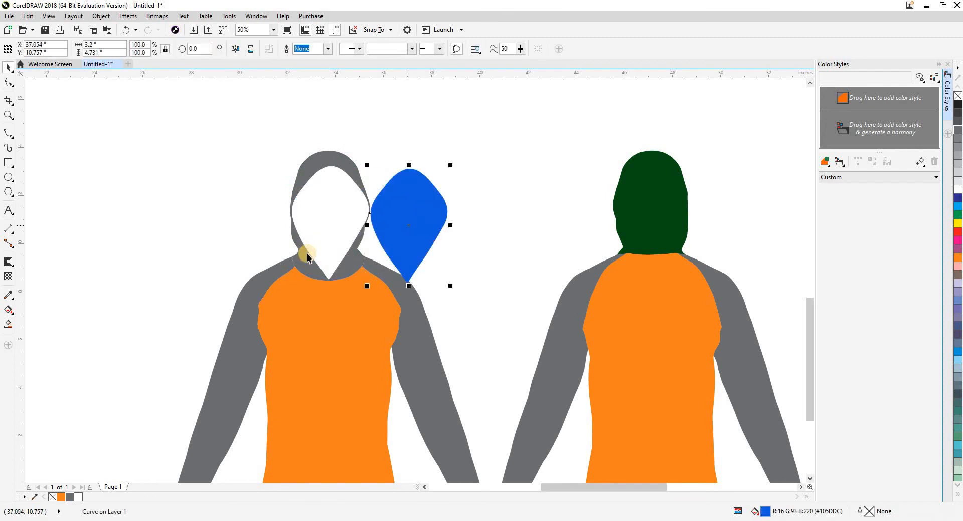
{"action": "key", "text": "ctrl+z"}
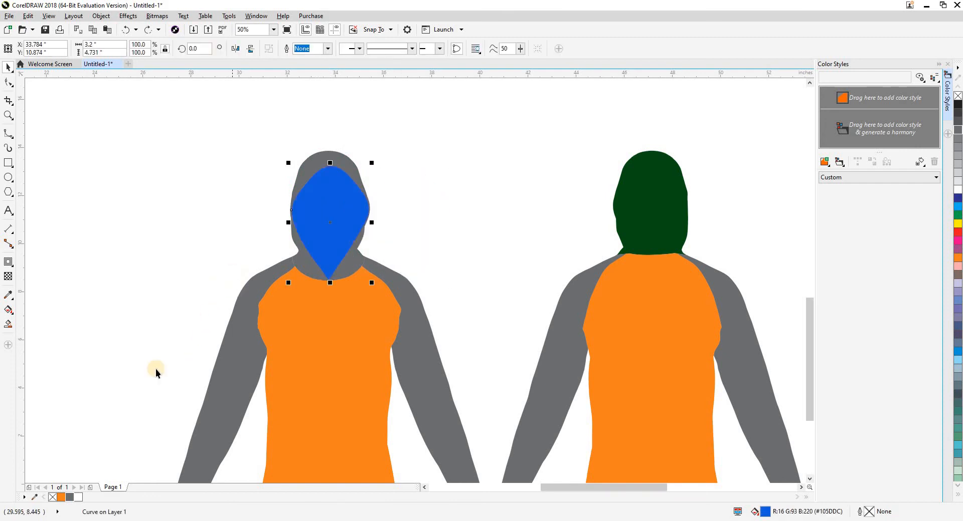
{"action": "left_click", "coordinate": [62, 496]}
{"action": "left_click", "coordinate": [64, 381]}
- Try moving the front hood outline aside in wireframe view, undo the move and restore the full-colour view
{"action": "scroll", "coordinate": [335, 173], "scroll_direction": "up", "scroll_amount": 2}
{"action": "key", "text": "shift+F9"}
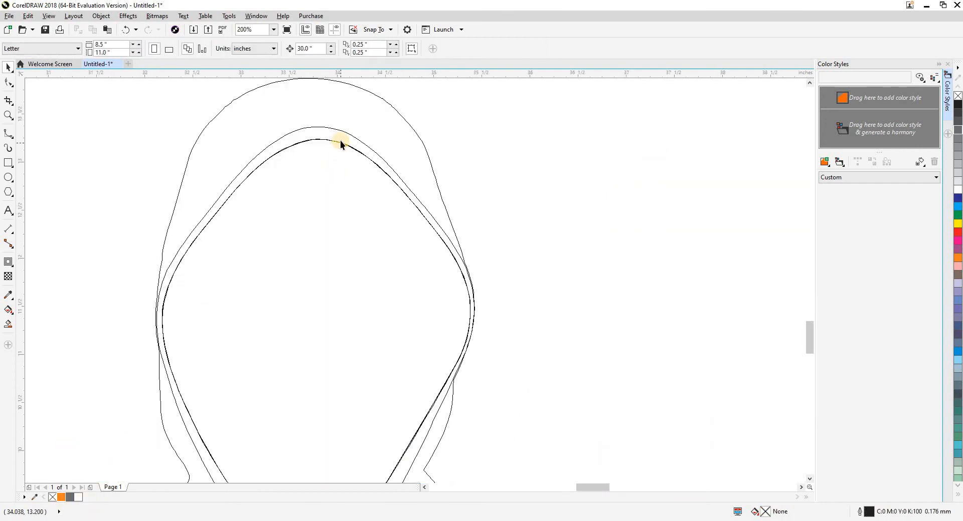
{"action": "left_click", "coordinate": [340, 141]}
{"action": "scroll", "coordinate": [344, 140], "scroll_direction": "down", "scroll_amount": 1}
{"action": "left_click_drag", "start_coordinate": [351, 129], "coordinate": [266, 128]}
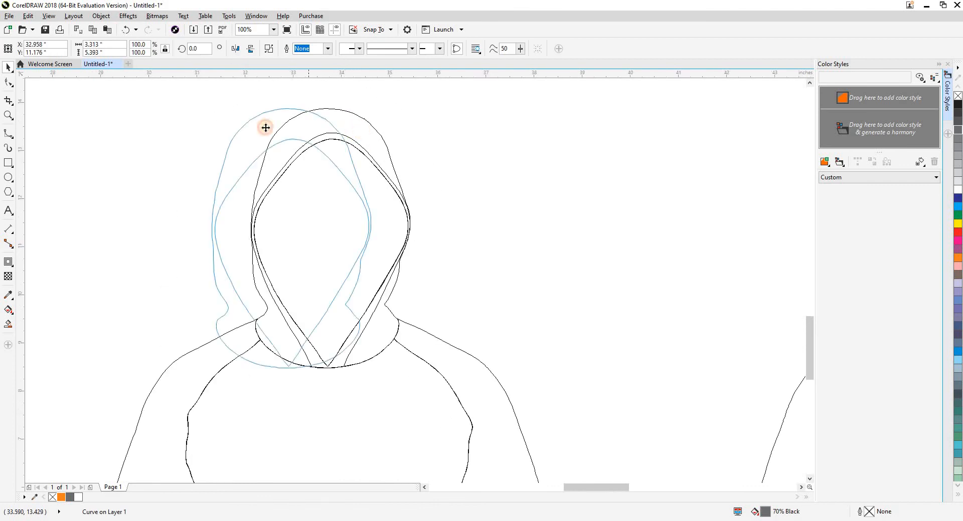
{"action": "key", "text": "ctrl+z"}
{"action": "key", "text": "shift+F9"}
{"action": "left_click", "coordinate": [436, 187]}
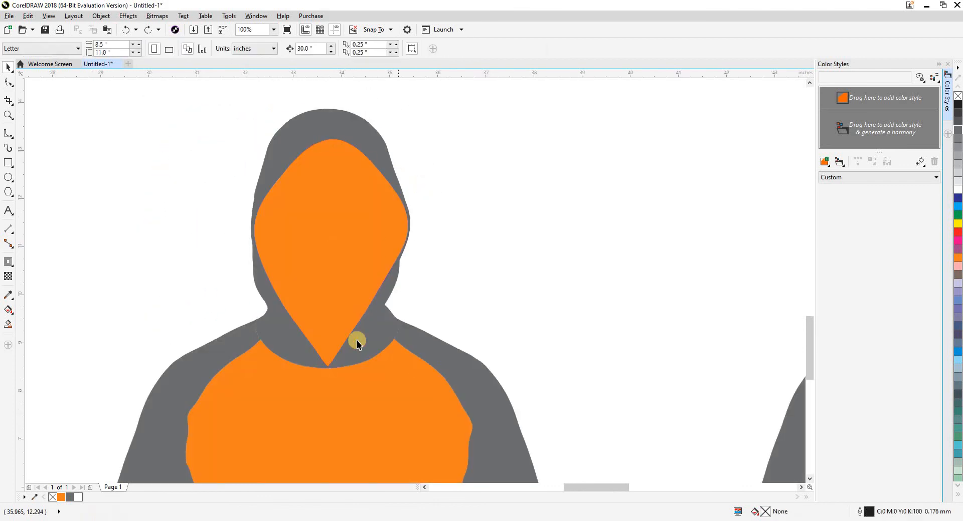
- Move the grey front hood 30 inches left and back again, placing it behind the purple band around the face opening
{"action": "left_click", "coordinate": [372, 145]}
{"action": "key", "text": "Left"}
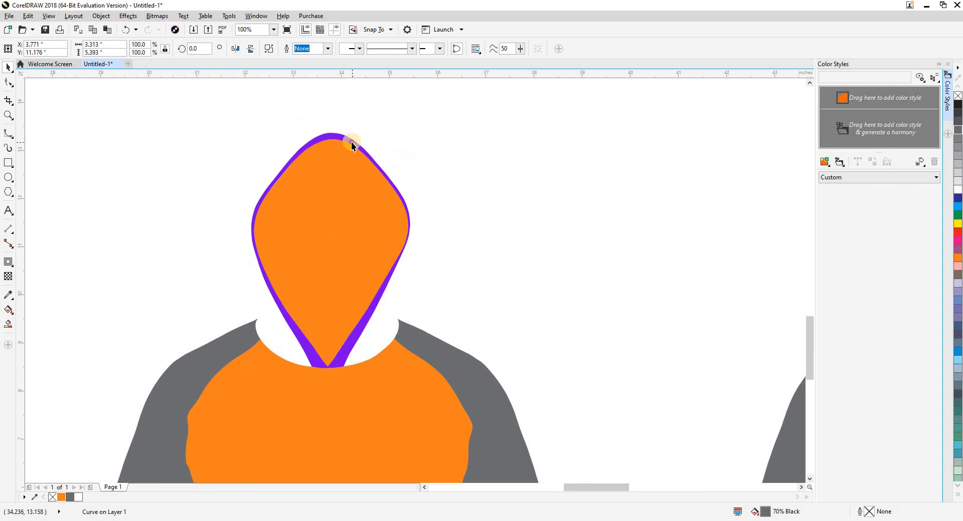
{"action": "left_click", "coordinate": [351, 142]}
{"action": "scroll", "coordinate": [413, 169], "scroll_direction": "down", "scroll_amount": 2}
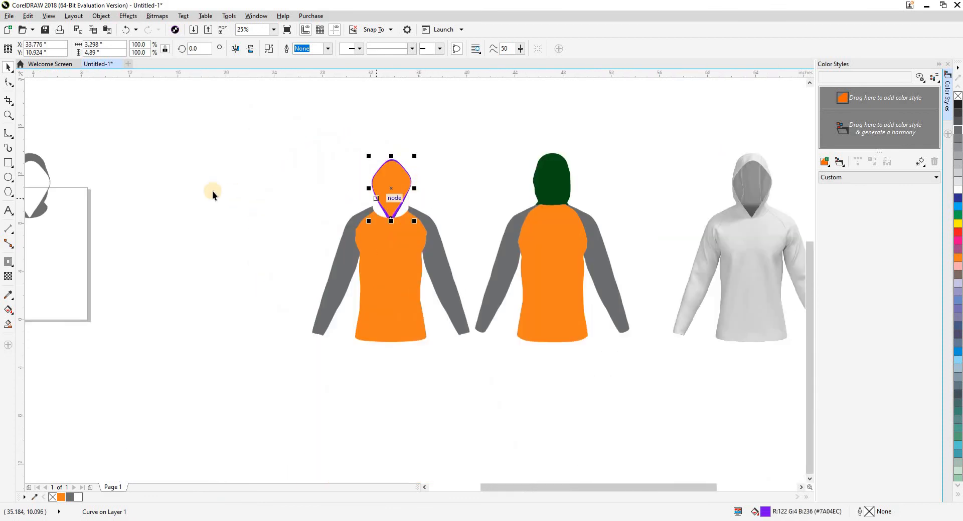
{"action": "left_click", "coordinate": [31, 157]}
{"action": "key", "text": "Right"}
{"action": "left_click", "coordinate": [213, 192]}
- Fill the purple band around the front hood's face opening with 70% black
{"action": "scroll", "coordinate": [401, 171], "scroll_direction": "up", "scroll_amount": 2}
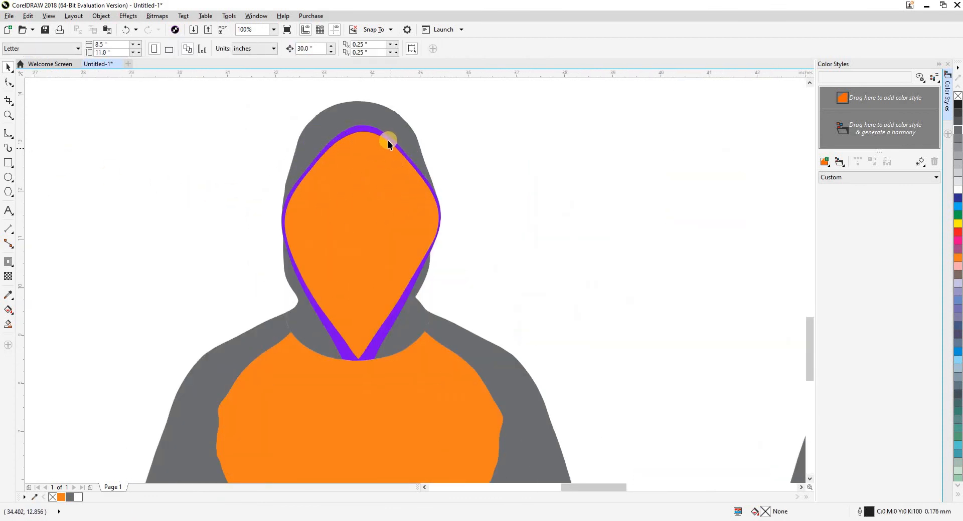
{"action": "left_click", "coordinate": [385, 138]}
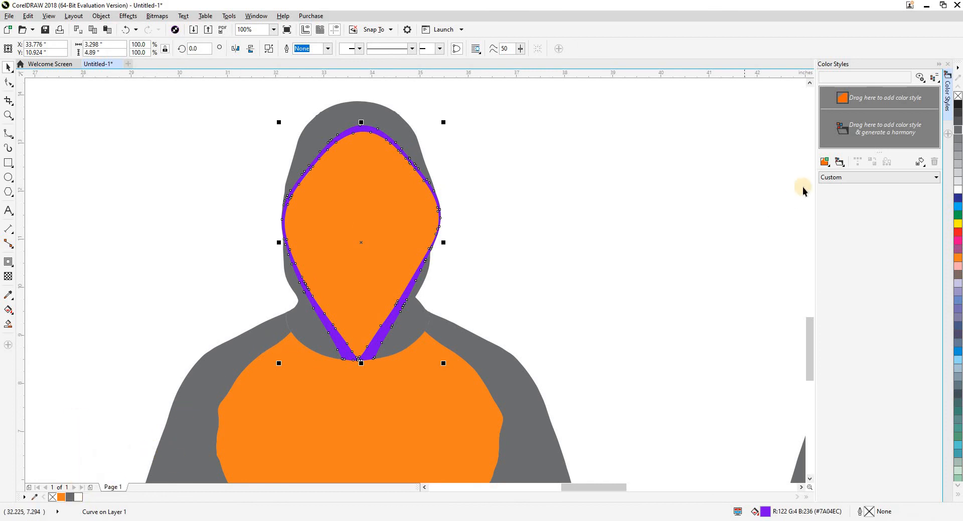
{"action": "left_click", "coordinate": [957, 129]}
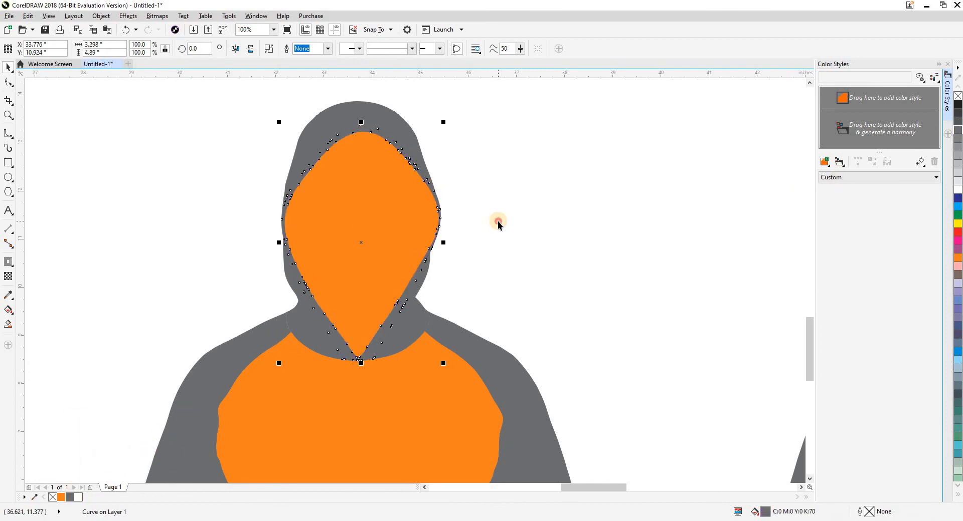
{"action": "left_click", "coordinate": [498, 223]}
- Fill the front hood with orange and move the face-opening shape about 2.3 inches right, off the hood
{"action": "left_click", "coordinate": [387, 123]}
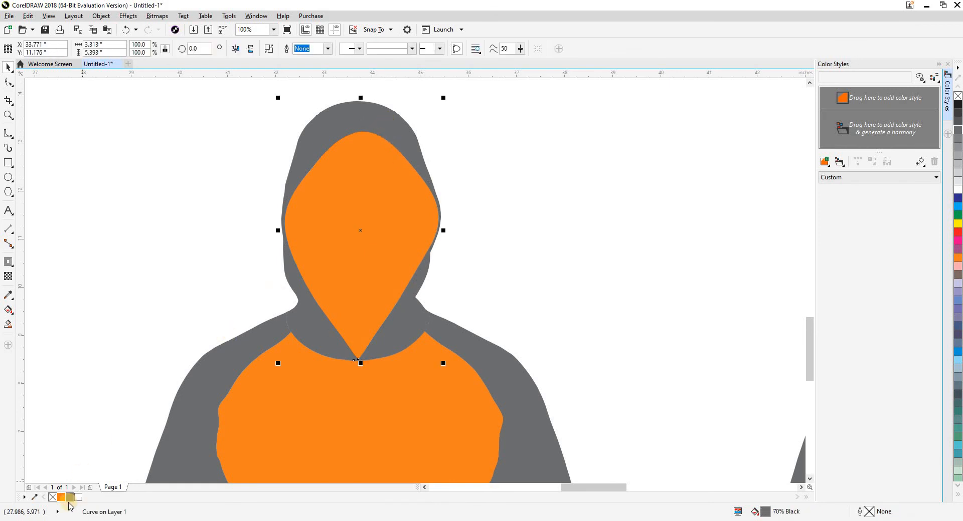
{"action": "left_click_drag", "start_coordinate": [61, 498], "coordinate": [475, 238]}
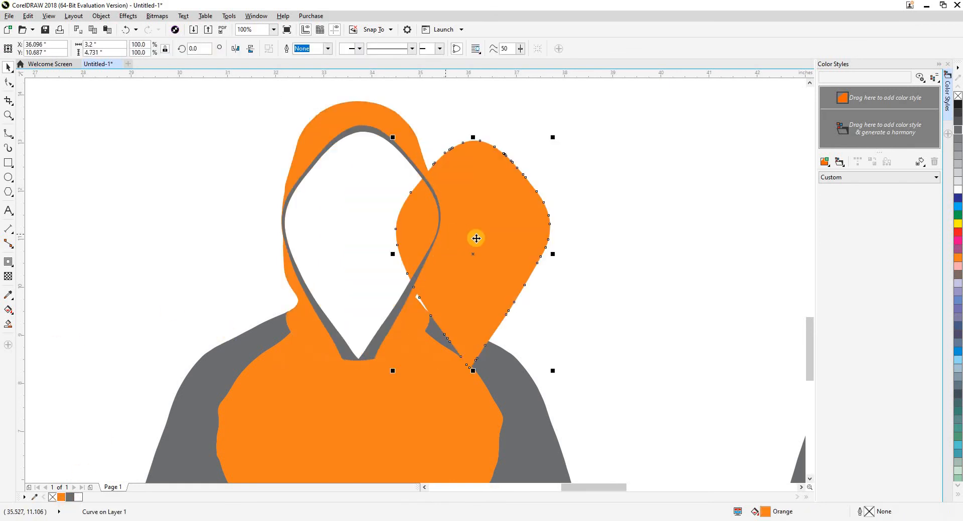
- Undo the last move of the front hood's face-opening shape and fill the green back hood with orange
{"action": "key", "text": "ctrl+z"}
{"action": "left_click", "coordinate": [278, 236]}
{"action": "scroll", "coordinate": [278, 236], "scroll_direction": "down", "scroll_amount": 2}
{"action": "scroll", "coordinate": [405, 233], "scroll_direction": "up", "scroll_amount": 2}
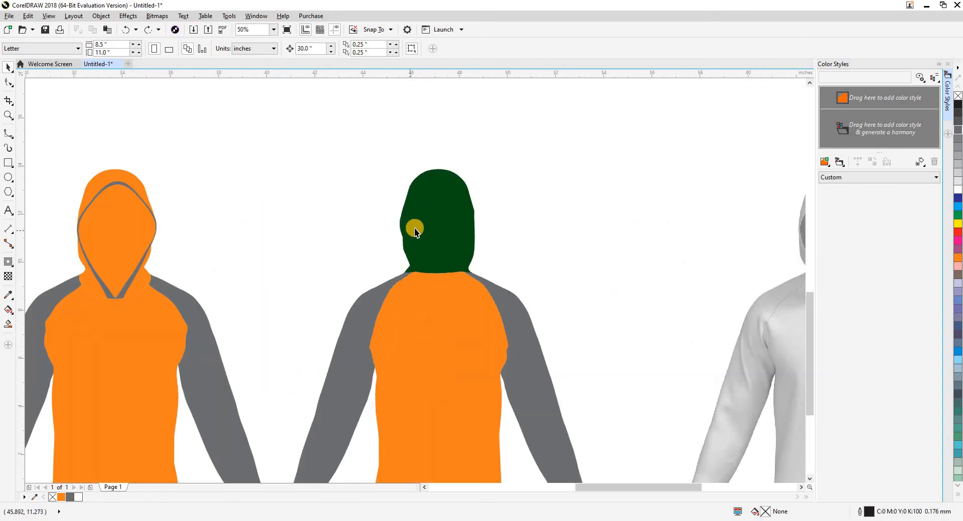
{"action": "left_click", "coordinate": [413, 230]}
{"action": "left_click_drag", "start_coordinate": [65, 504], "coordinate": [441, 260]}
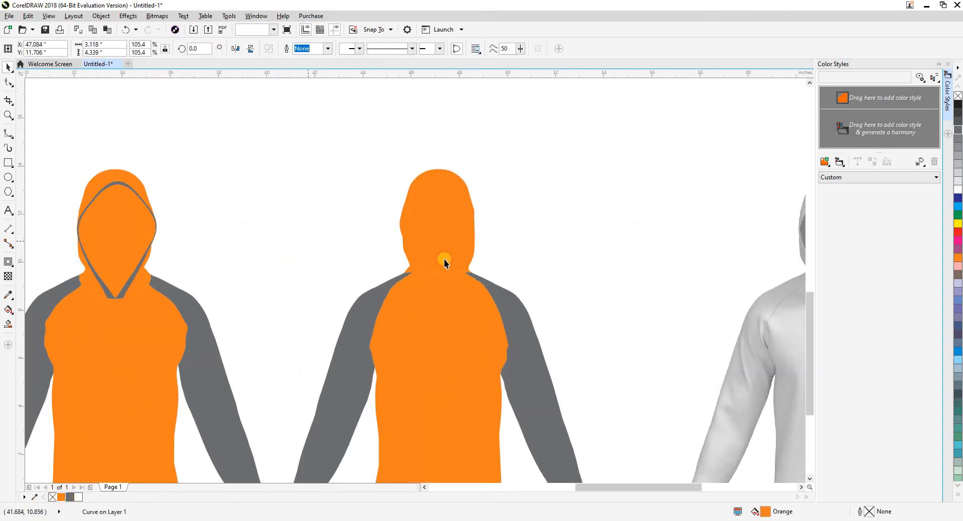
{"action": "key", "text": "Escape"}
- Move the front and back grey shading groups 30 inches left each, onto the matching coloured hoodies
{"action": "scroll", "coordinate": [404, 220], "scroll_direction": "down", "scroll_amount": 1}
{"action": "scroll", "coordinate": [478, 247], "scroll_direction": "down", "scroll_amount": 1}
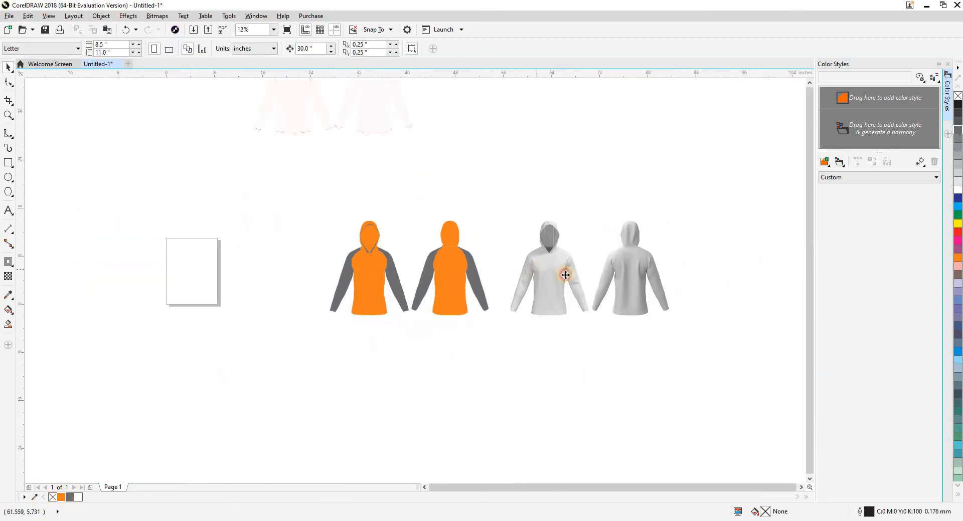
{"action": "left_click", "coordinate": [564, 273]}
{"action": "key", "text": "Left"}
{"action": "left_click", "coordinate": [627, 301]}
{"action": "key", "text": "Left"}
{"action": "left_click", "coordinate": [567, 326]}
{"action": "key", "text": "F2"}
{"action": "left_click_drag", "start_coordinate": [326, 208], "coordinate": [569, 368]}
{"action": "left_click_drag", "start_coordinate": [423, 331], "coordinate": [422, 343]}
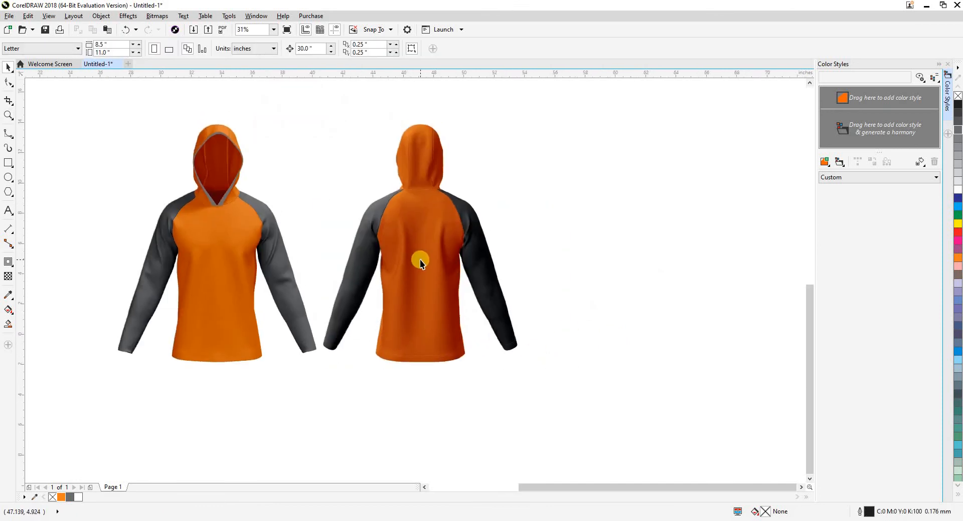
- Move the back hoodie's shading group 30 inches right, off the coloured shapes, and ungroup it
{"action": "scroll", "coordinate": [197, 284], "scroll_direction": "down", "scroll_amount": 1}
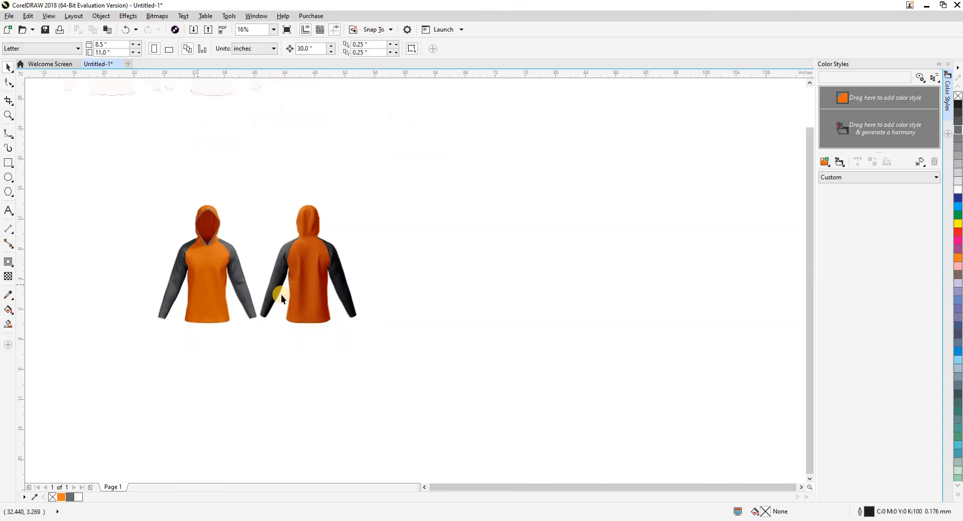
{"action": "left_click", "coordinate": [313, 294]}
{"action": "key", "text": "Right"}
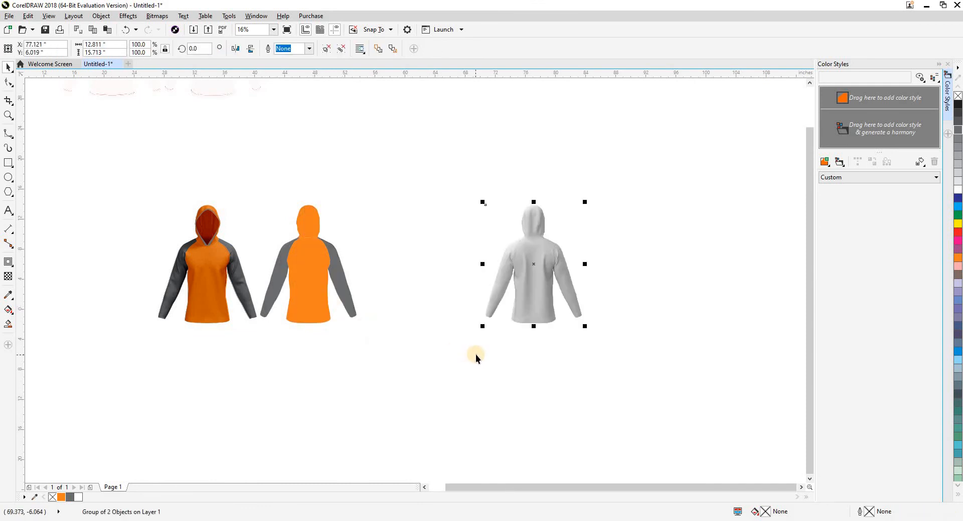
{"action": "left_click", "coordinate": [476, 358]}
- Move the back highlight bitmap 30 inches right and place the back shadow bitmap 30 inches left onto the coloured hoodie
{"action": "left_click", "coordinate": [533, 291]}
{"action": "key", "text": "Right"}
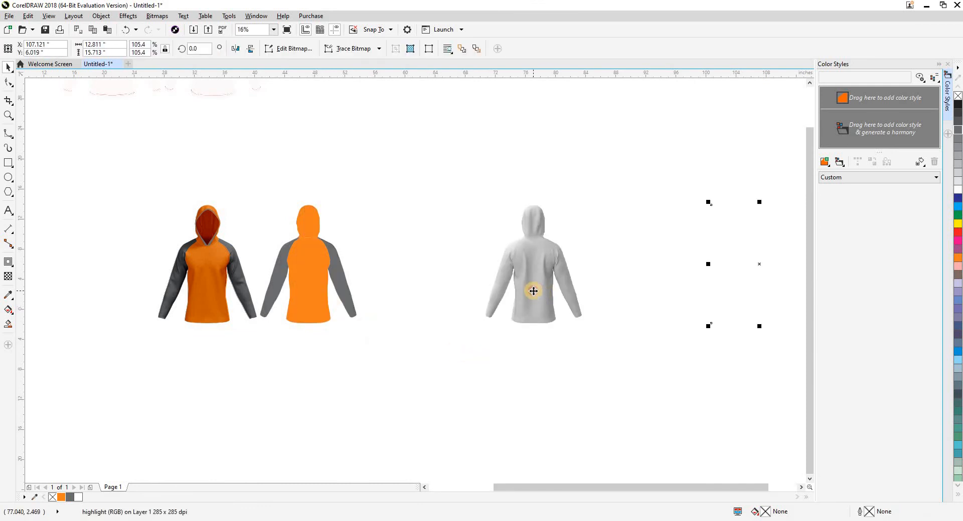
{"action": "left_click", "coordinate": [533, 291]}
{"action": "key", "text": "Left"}
{"action": "scroll", "coordinate": [302, 275], "scroll_direction": "up", "scroll_amount": 1}
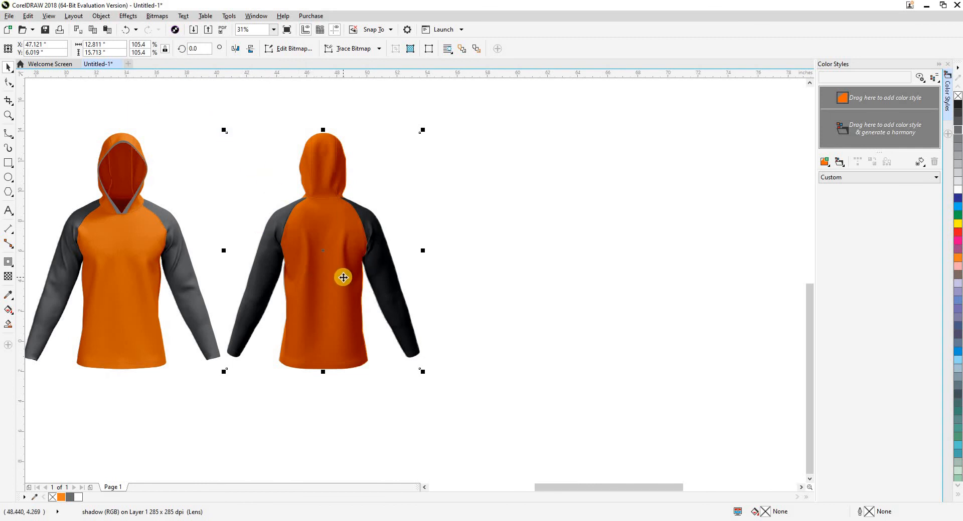
- Adjust the back shadow bitmap's brightness to 16 and contrast to 8
{"action": "key", "text": "ctrl+b"}
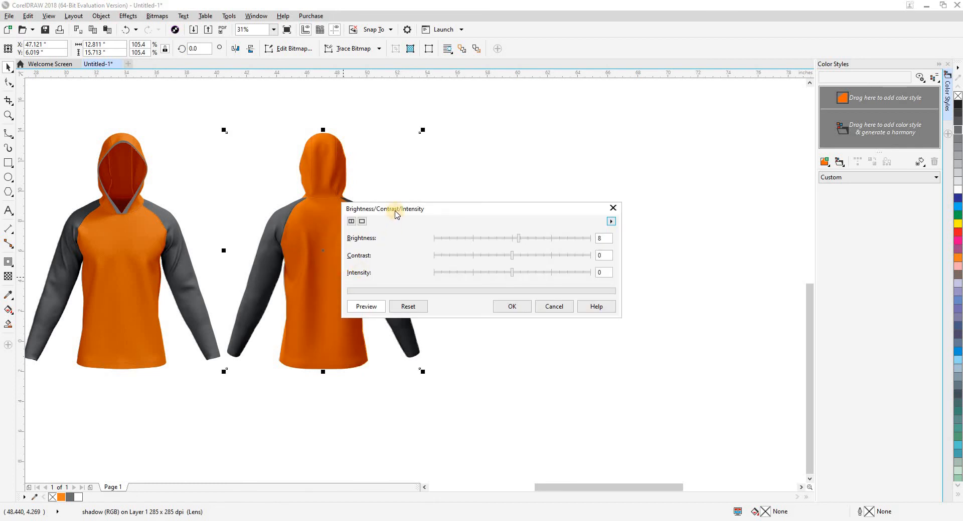
{"action": "left_click_drag", "start_coordinate": [396, 214], "coordinate": [554, 238]}
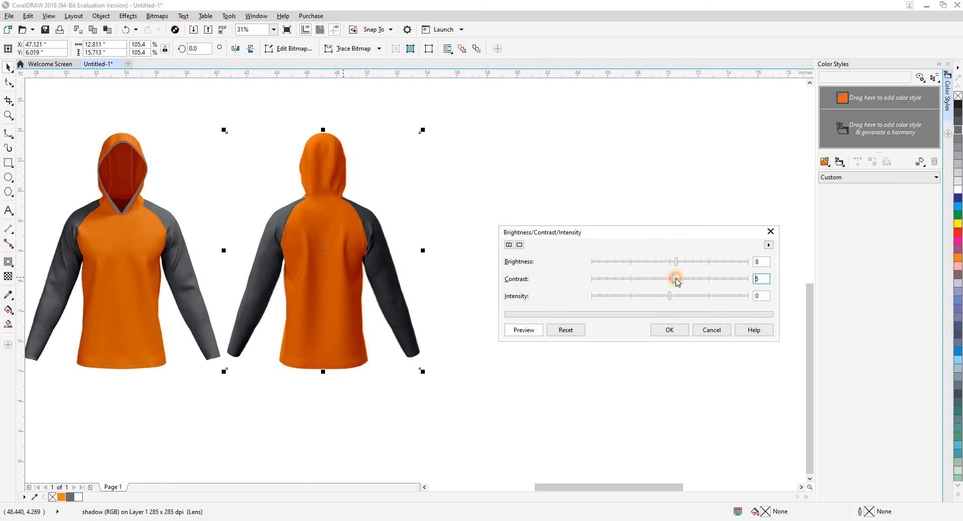
{"action": "left_click_drag", "start_coordinate": [676, 281], "coordinate": [683, 264]}
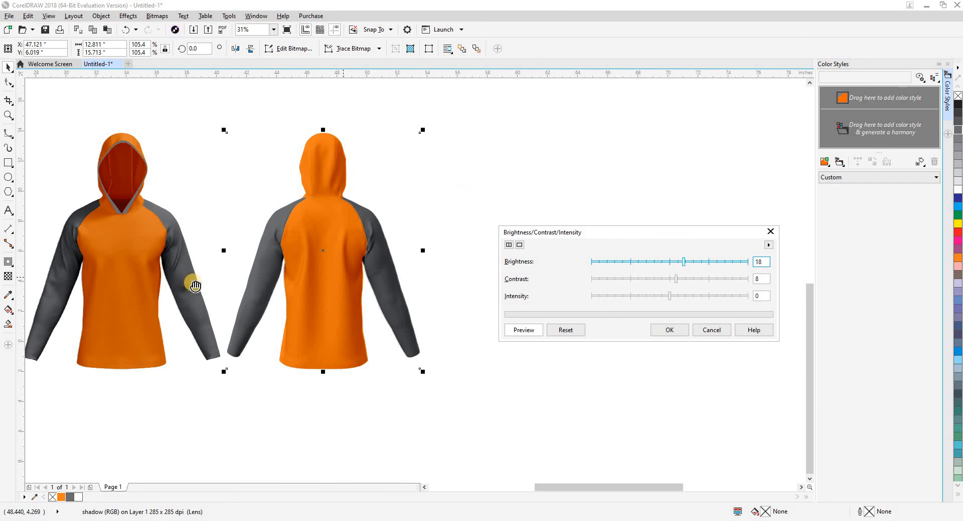
{"action": "left_click", "coordinate": [684, 266]}
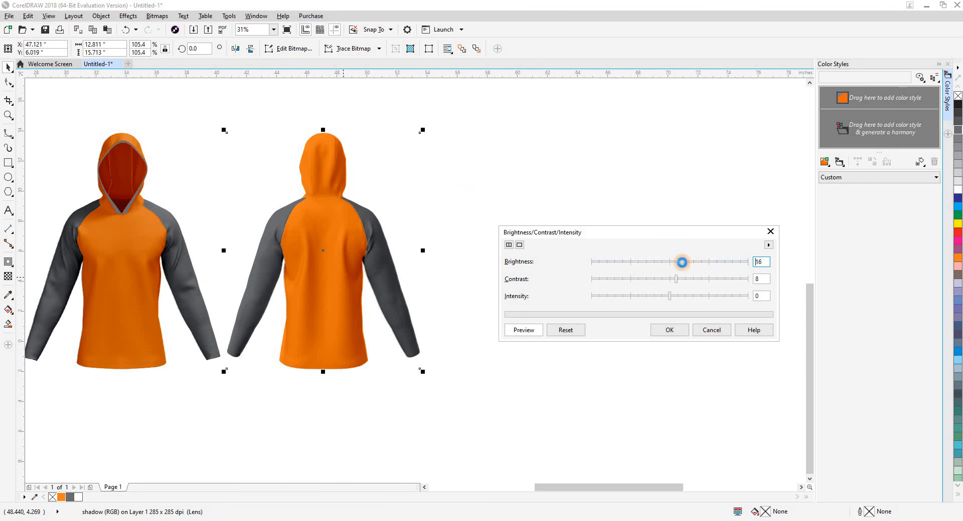
{"action": "left_click", "coordinate": [670, 329]}
{"action": "scroll", "coordinate": [364, 321], "scroll_direction": "down", "scroll_amount": 2}
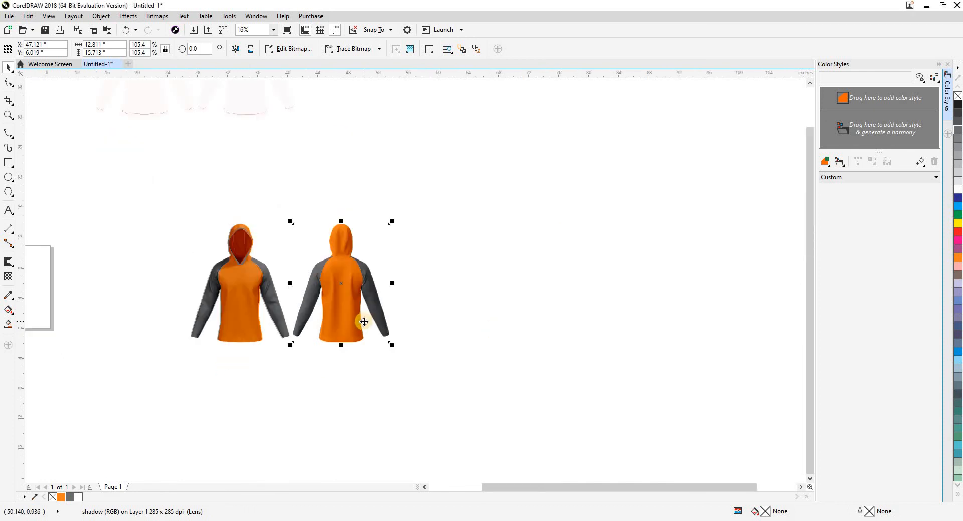
- In wireframe view, move the back shadow bitmap 30 inches right and the highlight bitmap 30 inches left, stacking them together
{"action": "left_click", "coordinate": [515, 353]}
{"action": "key", "text": "shift+F9"}
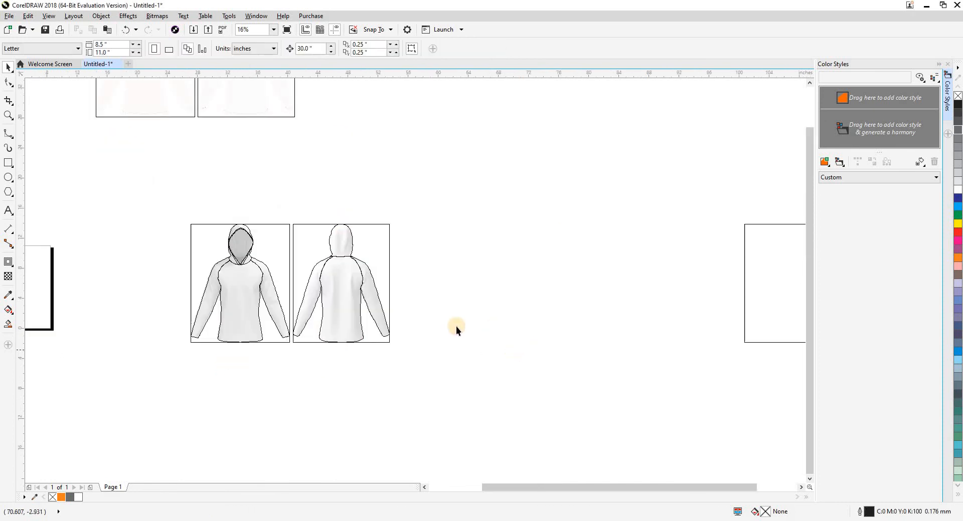
{"action": "left_click", "coordinate": [370, 302]}
{"action": "key", "text": "Right"}
{"action": "left_click", "coordinate": [748, 286]}
{"action": "key", "text": "Left"}
{"action": "left_click", "coordinate": [651, 376]}
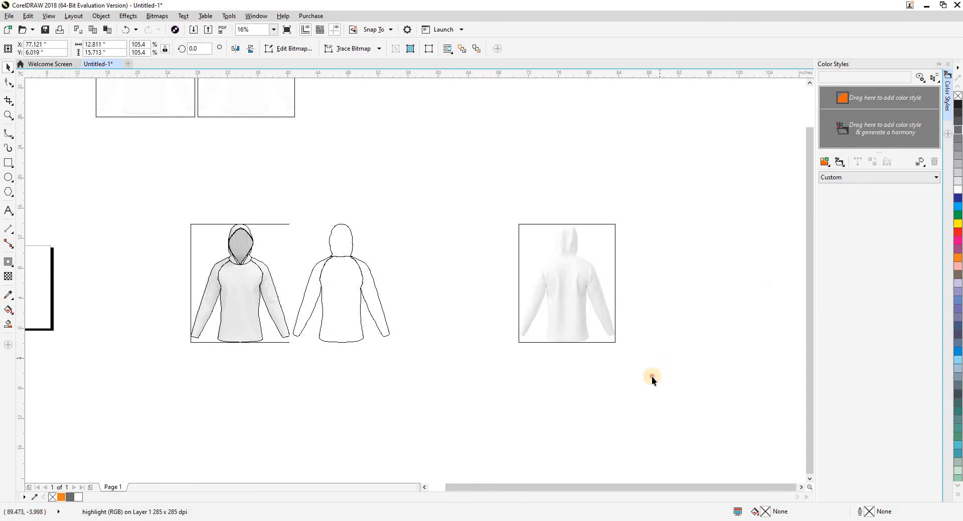
- Group the back shadow and highlight bitmaps, restore the full-colour view and move the group 30 inches left onto the back hoodie
{"action": "left_click_drag", "start_coordinate": [651, 377], "coordinate": [462, 192]}
{"action": "key", "text": "ctrl+g"}
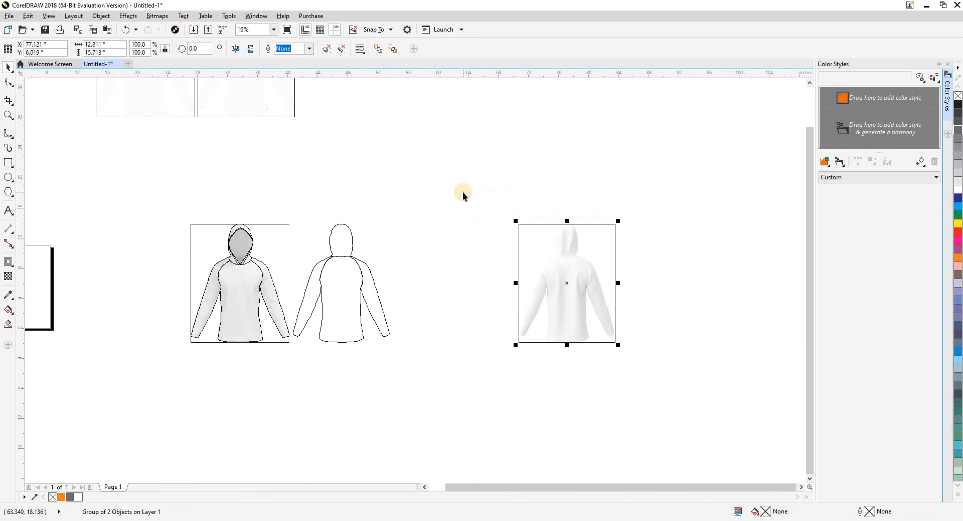
{"action": "key", "text": "shift+F9"}
{"action": "key", "text": "Left"}
{"action": "key", "text": "Escape"}
- Examine the shaded front and back hoodies, checking the fabric texture near the armhole and the inside of the hood
{"action": "scroll", "coordinate": [225, 293], "scroll_direction": "up", "scroll_amount": 2}
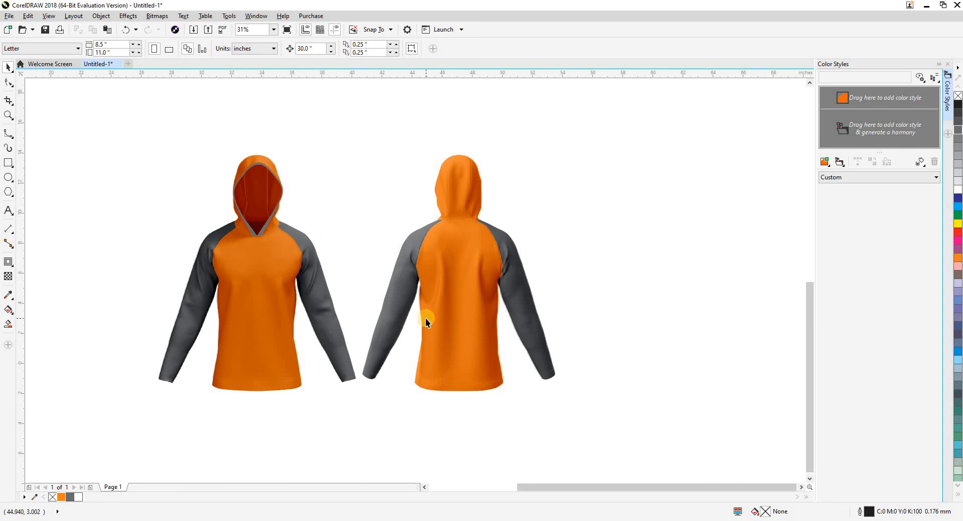
{"action": "scroll", "coordinate": [425, 317], "scroll_direction": "down", "scroll_amount": 1}
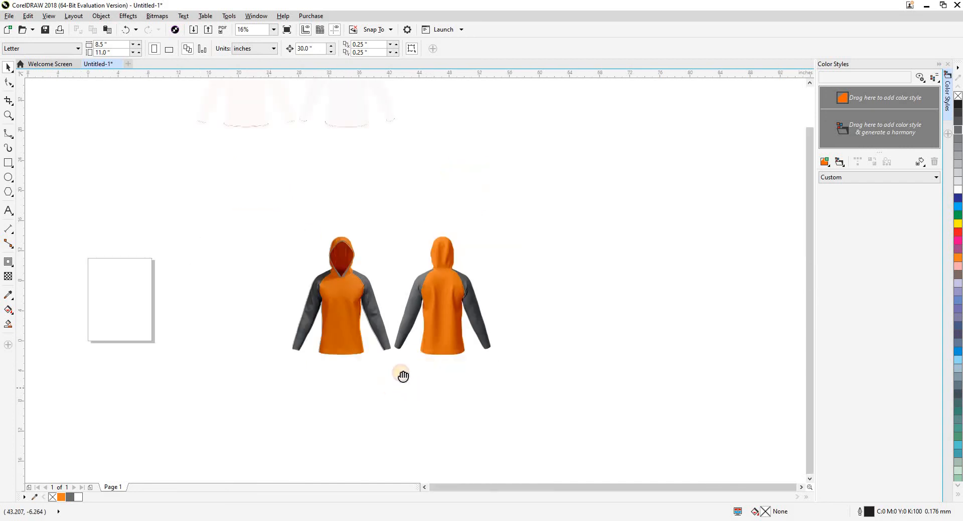
{"action": "scroll", "coordinate": [387, 254], "scroll_direction": "up", "scroll_amount": 2}
{"action": "scroll", "coordinate": [373, 224], "scroll_direction": "up", "scroll_amount": 4}
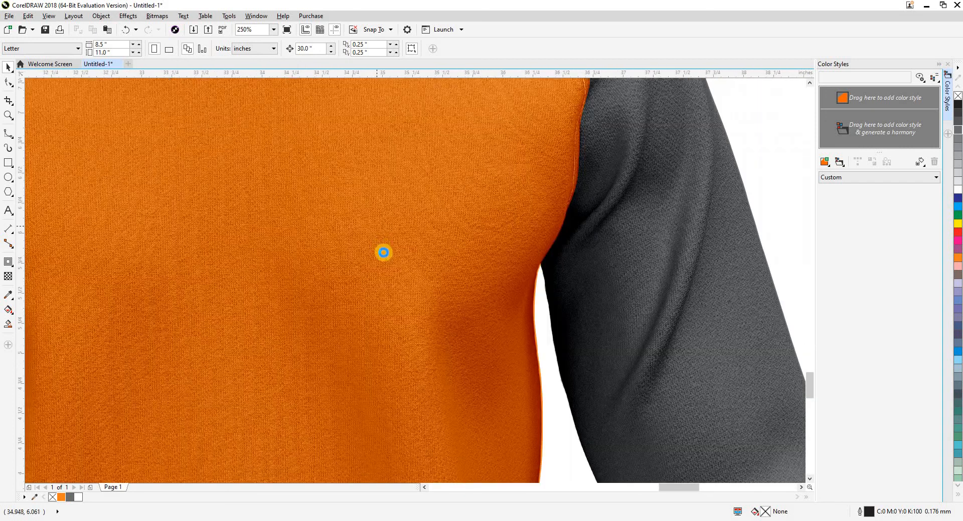
{"action": "scroll", "coordinate": [382, 251], "scroll_direction": "down", "scroll_amount": 5}
{"action": "scroll", "coordinate": [370, 206], "scroll_direction": "up", "scroll_amount": 3}
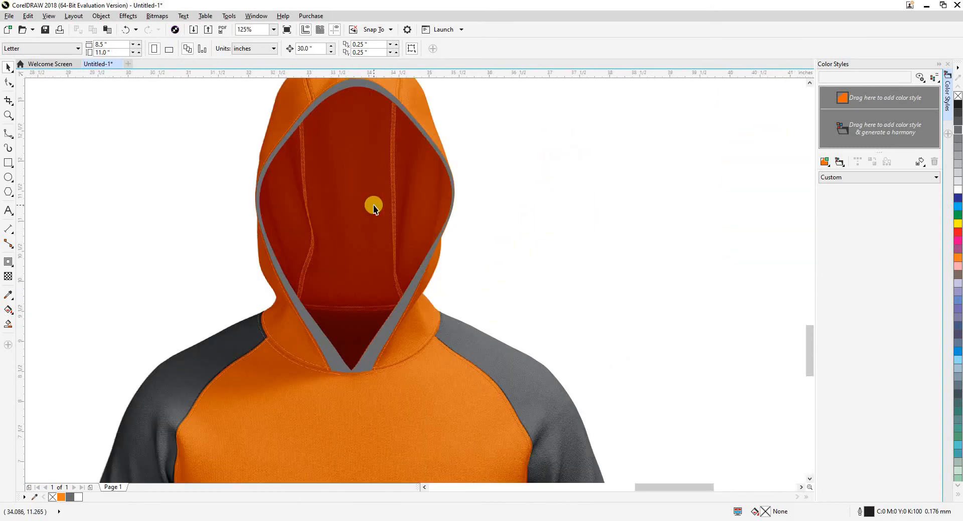
{"action": "scroll", "coordinate": [373, 204], "scroll_direction": "down", "scroll_amount": 3}
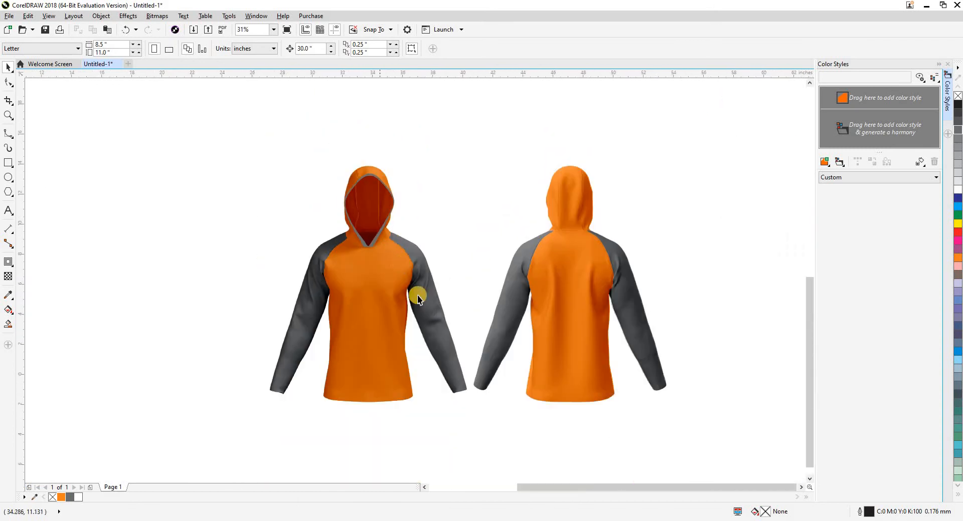
{"action": "left_click", "coordinate": [445, 284]}
{"action": "left_click", "coordinate": [452, 153]}
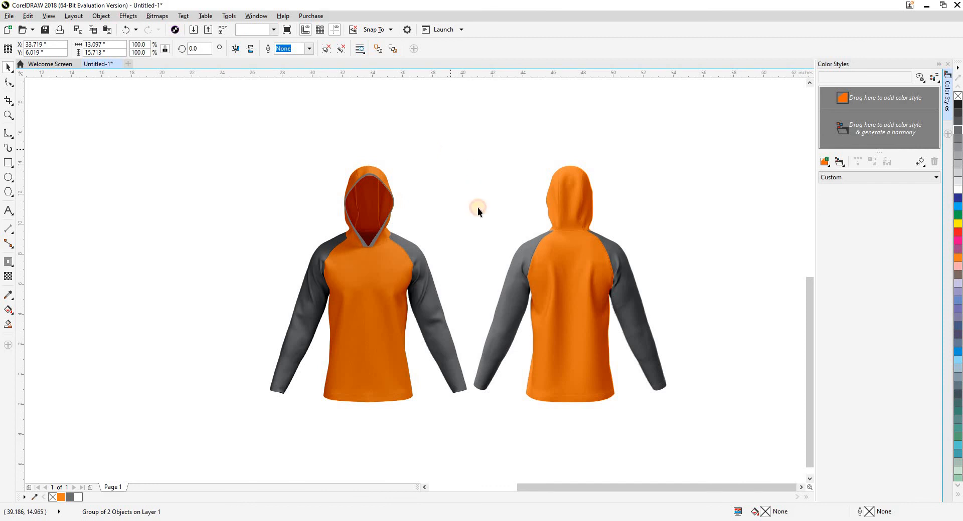
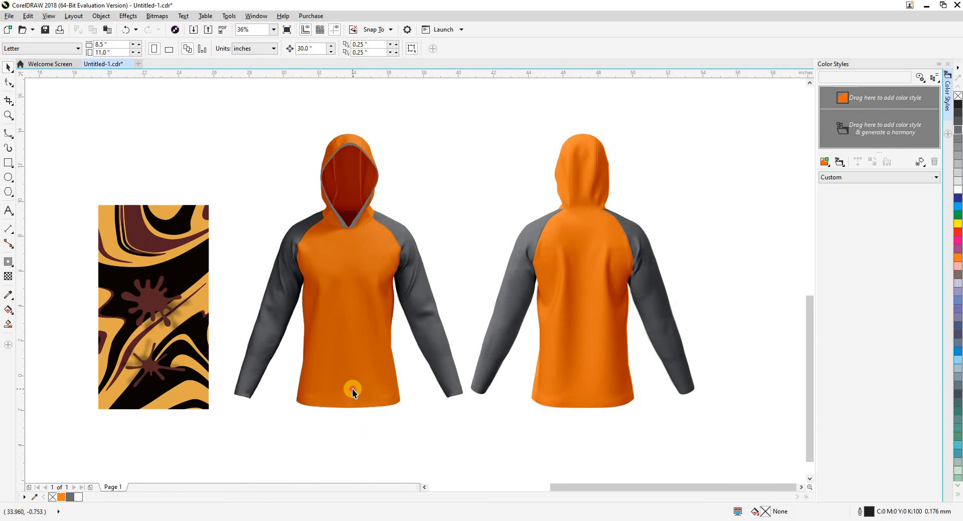
- Examine the front hood and shoulders up close and the separate stitching outlines above the hoodies
{"action": "left_click", "coordinate": [352, 389]}
{"action": "scroll", "coordinate": [352, 389], "scroll_direction": "down", "scroll_amount": 2}
{"action": "left_click_drag", "start_coordinate": [267, 363], "coordinate": [196, 302]}
{"action": "left_click", "coordinate": [316, 304]}
{"action": "scroll", "coordinate": [329, 304], "scroll_direction": "up", "scroll_amount": 3}
{"action": "left_click_drag", "start_coordinate": [370, 307], "coordinate": [374, 371]}
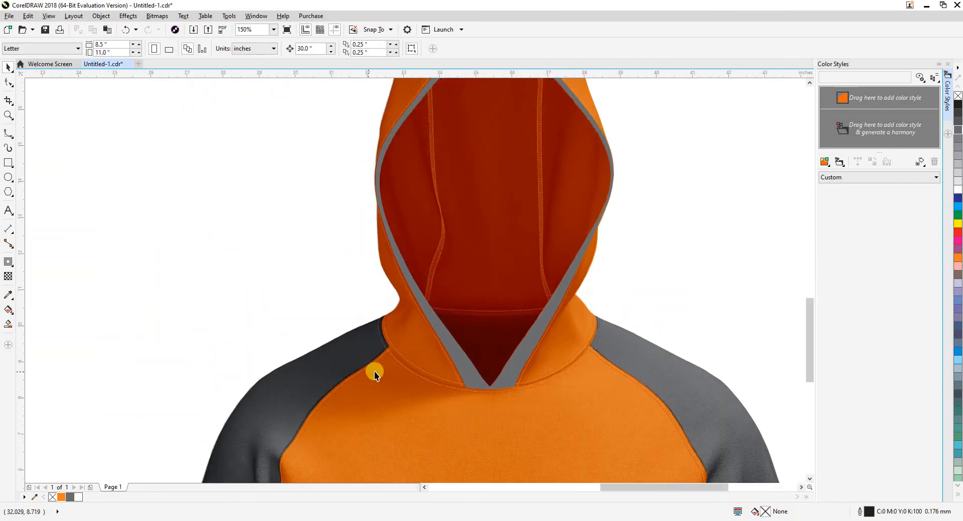
{"action": "scroll", "coordinate": [374, 371], "scroll_direction": "down", "scroll_amount": 2}
{"action": "left_click_drag", "start_coordinate": [301, 284], "coordinate": [316, 476]}
{"action": "scroll", "coordinate": [291, 265], "scroll_direction": "down", "scroll_amount": 1}
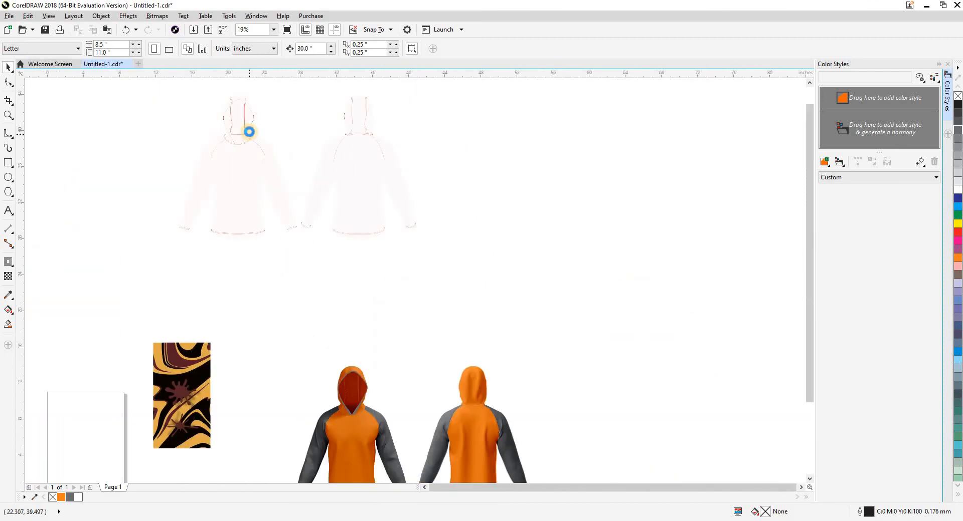
{"action": "scroll", "coordinate": [240, 147], "scroll_direction": "up", "scroll_amount": 1}
{"action": "scroll", "coordinate": [253, 164], "scroll_direction": "up", "scroll_amount": 1}
{"action": "scroll", "coordinate": [264, 170], "scroll_direction": "down", "scroll_amount": 1}
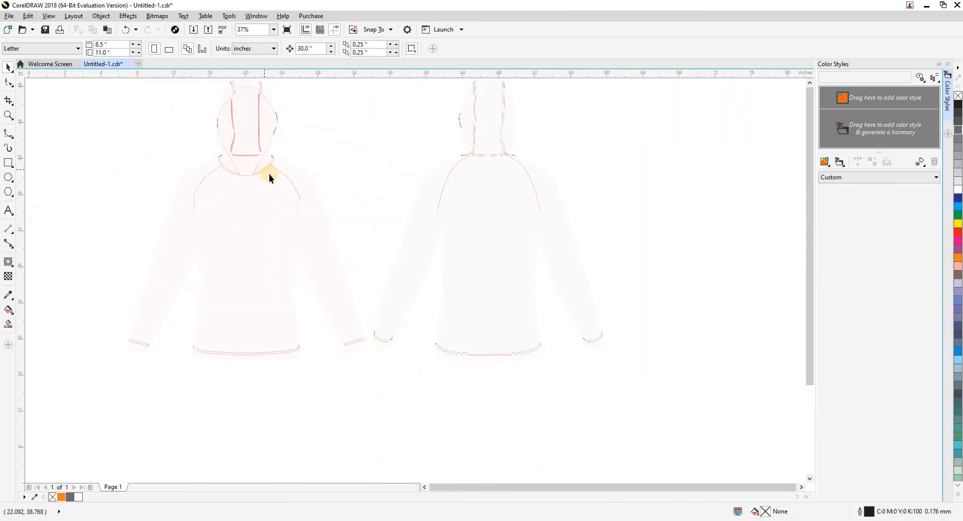
{"action": "scroll", "coordinate": [268, 174], "scroll_direction": "down", "scroll_amount": 2}
- Examine the stitching on the front hoodie along the neckline, the face-opening edge and the armhole seam
{"action": "scroll", "coordinate": [321, 309], "scroll_direction": "up", "scroll_amount": 3}
{"action": "scroll", "coordinate": [363, 302], "scroll_direction": "up", "scroll_amount": 3}
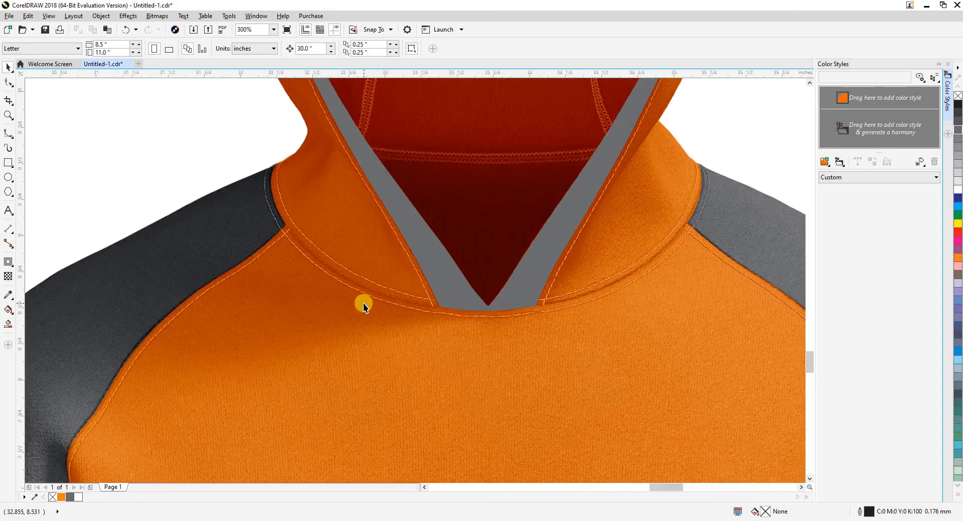
{"action": "scroll", "coordinate": [440, 313], "scroll_direction": "up", "scroll_amount": 2}
{"action": "scroll", "coordinate": [420, 318], "scroll_direction": "down", "scroll_amount": 2}
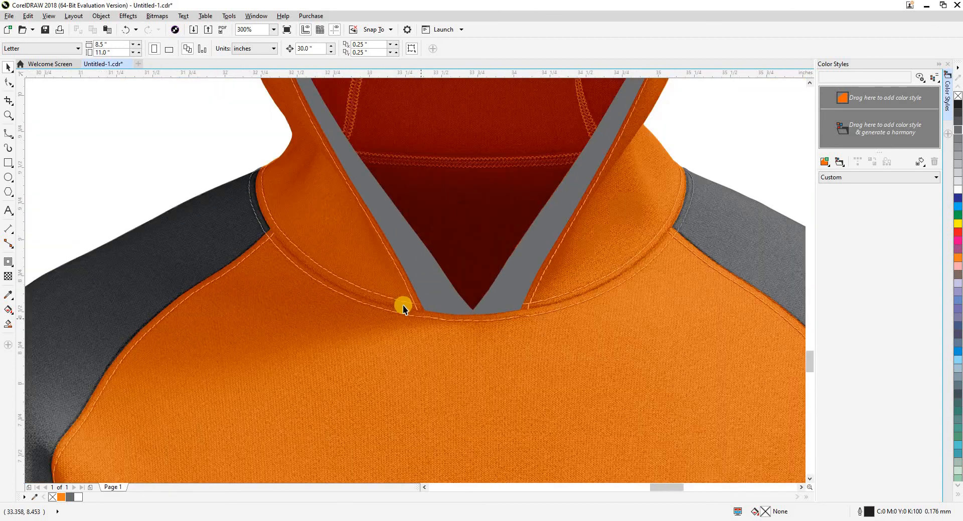
{"action": "left_click_drag", "start_coordinate": [378, 225], "coordinate": [431, 403]}
{"action": "scroll", "coordinate": [420, 386], "scroll_direction": "down", "scroll_amount": 1}
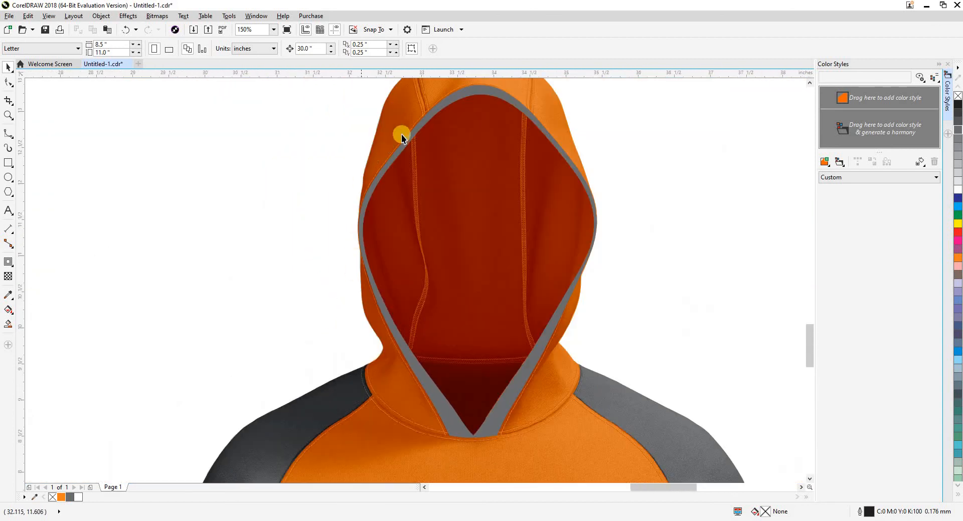
{"action": "left_click_drag", "start_coordinate": [403, 133], "coordinate": [377, 214]}
{"action": "scroll", "coordinate": [414, 178], "scroll_direction": "up", "scroll_amount": 2}
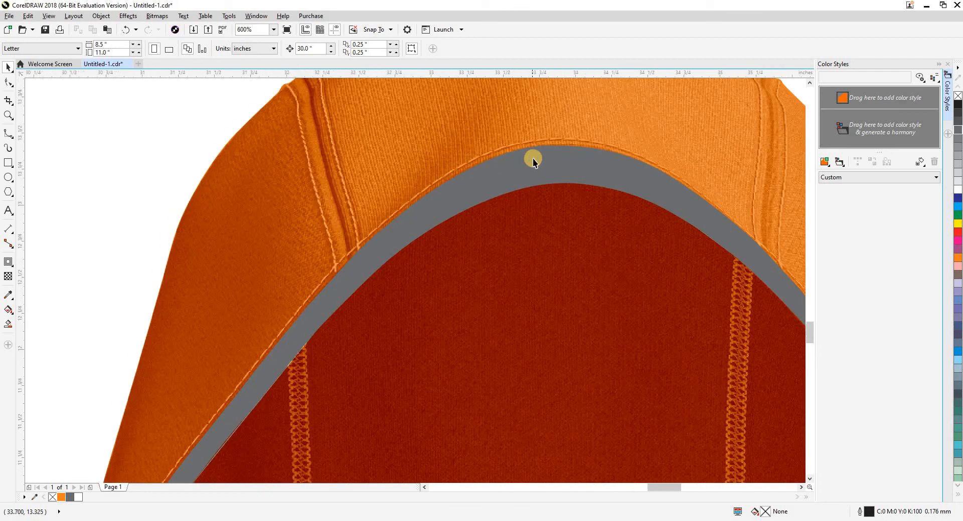
{"action": "scroll", "coordinate": [533, 159], "scroll_direction": "down", "scroll_amount": 2}
{"action": "left_click_drag", "start_coordinate": [619, 290], "coordinate": [495, 184]}
{"action": "scroll", "coordinate": [507, 228], "scroll_direction": "down", "scroll_amount": 1}
{"action": "scroll", "coordinate": [483, 276], "scroll_direction": "up", "scroll_amount": 3}
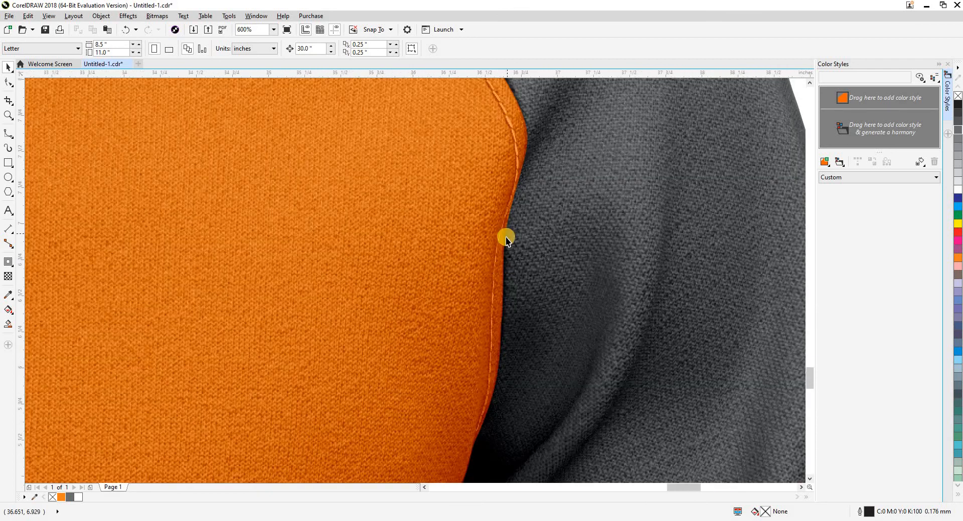
{"action": "scroll", "coordinate": [504, 246], "scroll_direction": "down", "scroll_amount": 3}
- Examine the stitching on the back hoodie along the shoulder and hood seams, then the stitching outlines above
{"action": "scroll", "coordinate": [460, 260], "scroll_direction": "down", "scroll_amount": 1}
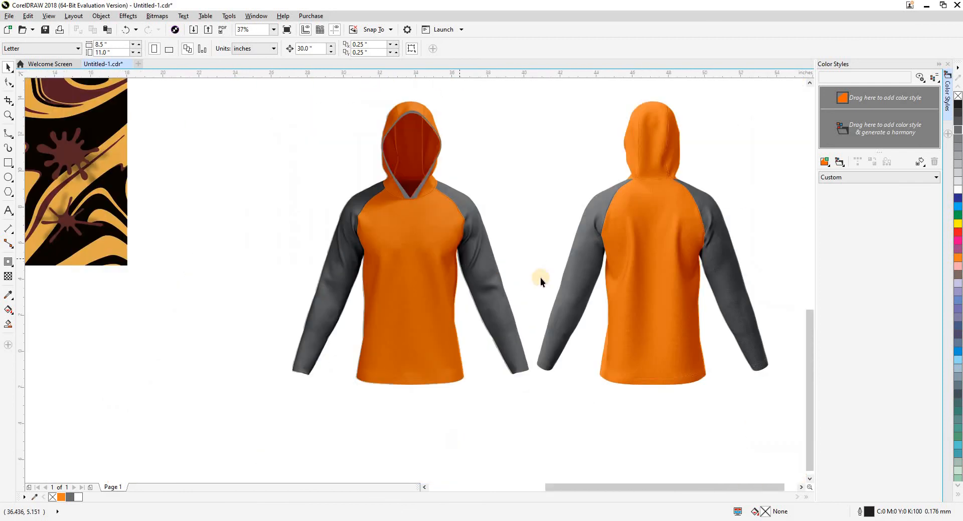
{"action": "scroll", "coordinate": [558, 195], "scroll_direction": "up", "scroll_amount": 6}
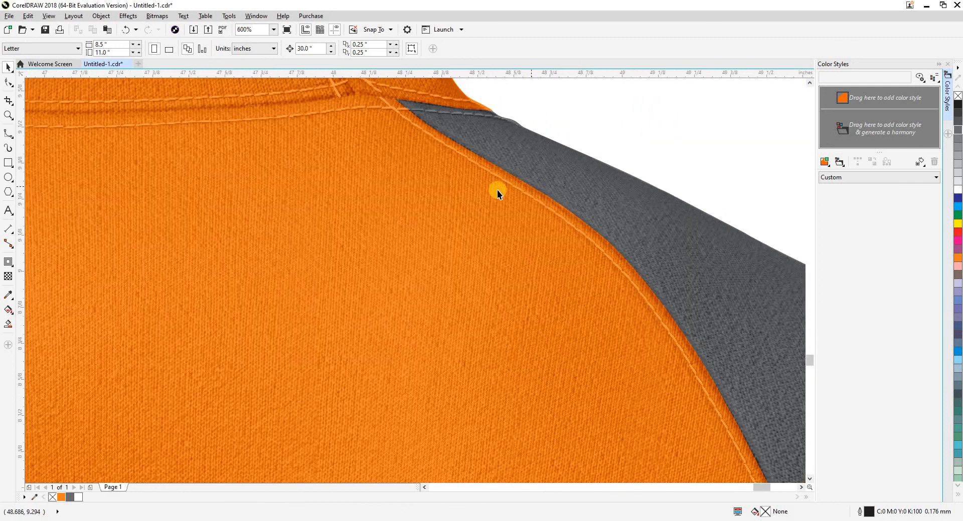
{"action": "left_click_drag", "start_coordinate": [489, 187], "coordinate": [538, 296]}
{"action": "scroll", "coordinate": [538, 296], "scroll_direction": "down", "scroll_amount": 1}
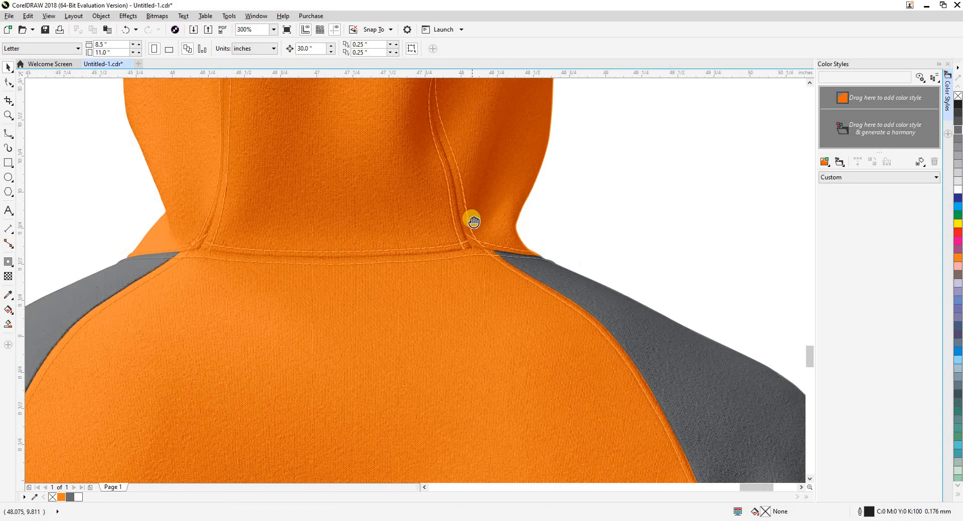
{"action": "left_click_drag", "start_coordinate": [473, 220], "coordinate": [491, 298]}
{"action": "scroll", "coordinate": [492, 300], "scroll_direction": "down", "scroll_amount": 4}
{"action": "scroll", "coordinate": [321, 261], "scroll_direction": "up", "scroll_amount": 2}
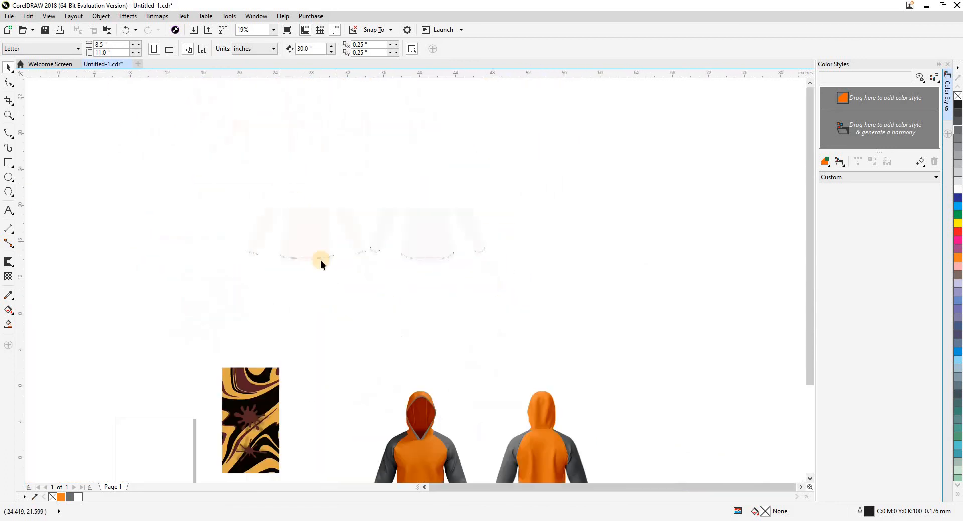
- Delete the separate front and back stitching outlines above the hoodies
{"action": "left_click", "coordinate": [346, 377]}
{"action": "scroll", "coordinate": [356, 381], "scroll_direction": "up", "scroll_amount": 1}
{"action": "scroll", "coordinate": [359, 378], "scroll_direction": "up", "scroll_amount": 1}
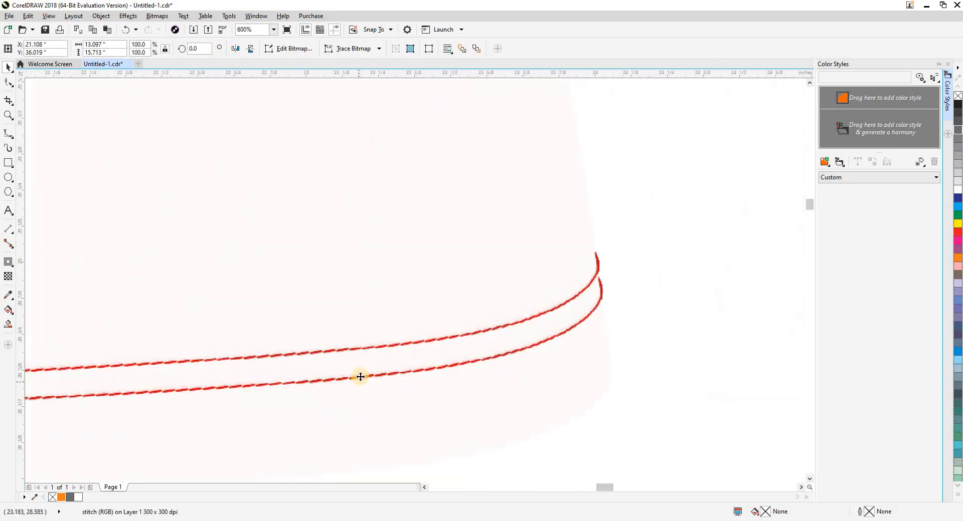
{"action": "scroll", "coordinate": [361, 373], "scroll_direction": "down", "scroll_amount": 1}
{"action": "scroll", "coordinate": [351, 362], "scroll_direction": "down", "scroll_amount": 3}
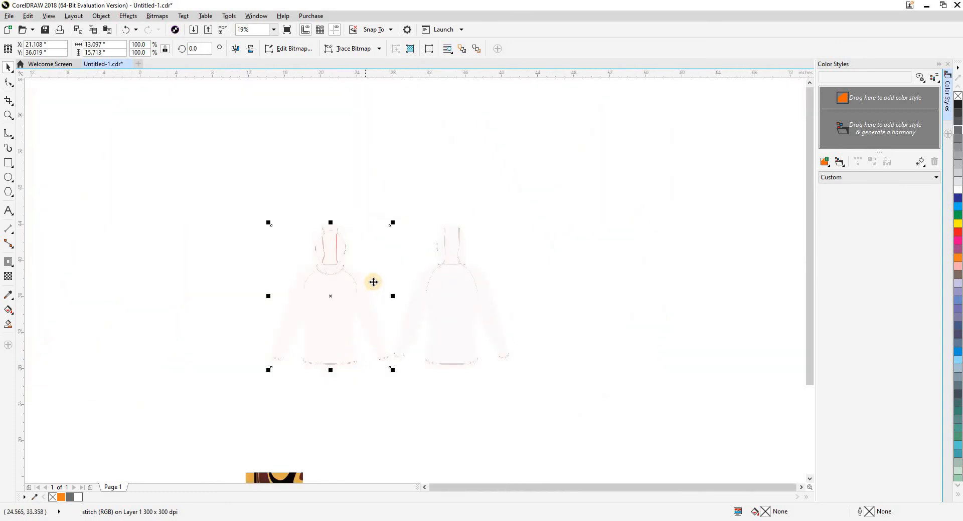
{"action": "left_click", "coordinate": [373, 281]}
{"action": "scroll", "coordinate": [374, 282], "scroll_direction": "down", "scroll_amount": 1}
{"action": "left_click", "coordinate": [420, 287]}
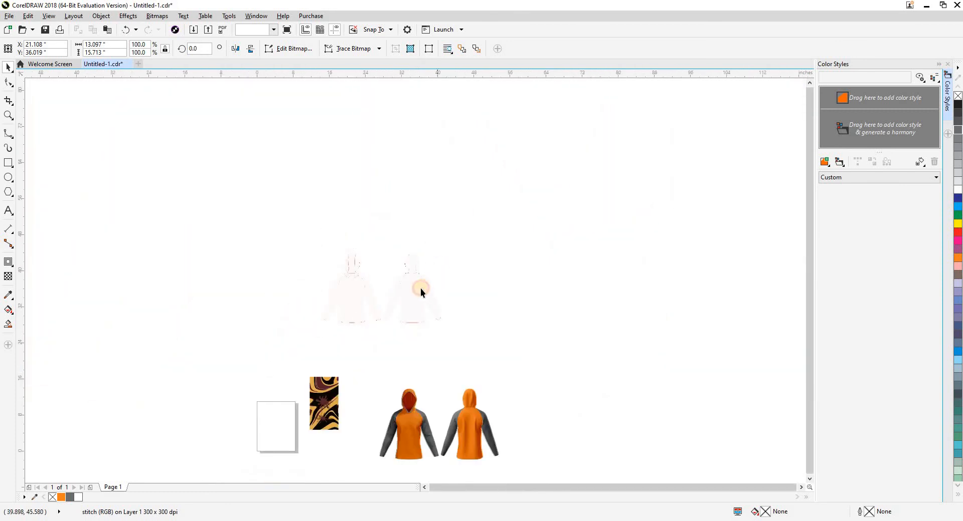
{"action": "left_click", "coordinate": [367, 289]}
{"action": "key", "text": "Delete"}
{"action": "left_click_drag", "start_coordinate": [384, 284], "coordinate": [391, 198]}
{"action": "scroll", "coordinate": [410, 350], "scroll_direction": "up", "scroll_amount": 1}
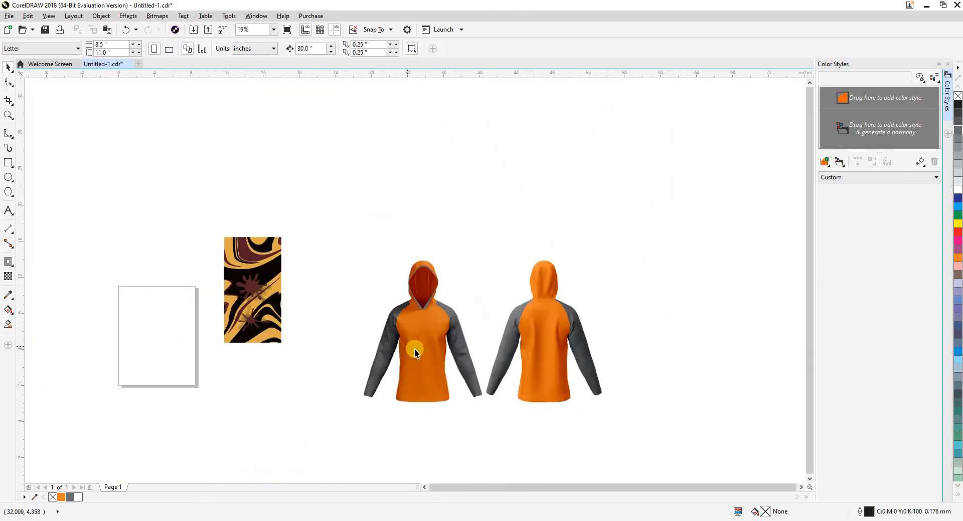
- Shift the back and front shading groups 30 inches to the right, off the coloured hoodie shapes
{"action": "left_click_drag", "start_coordinate": [414, 348], "coordinate": [366, 307]}
{"action": "left_click", "coordinate": [498, 331]}
{"action": "key", "text": "Right"}
{"action": "left_click", "coordinate": [398, 323]}
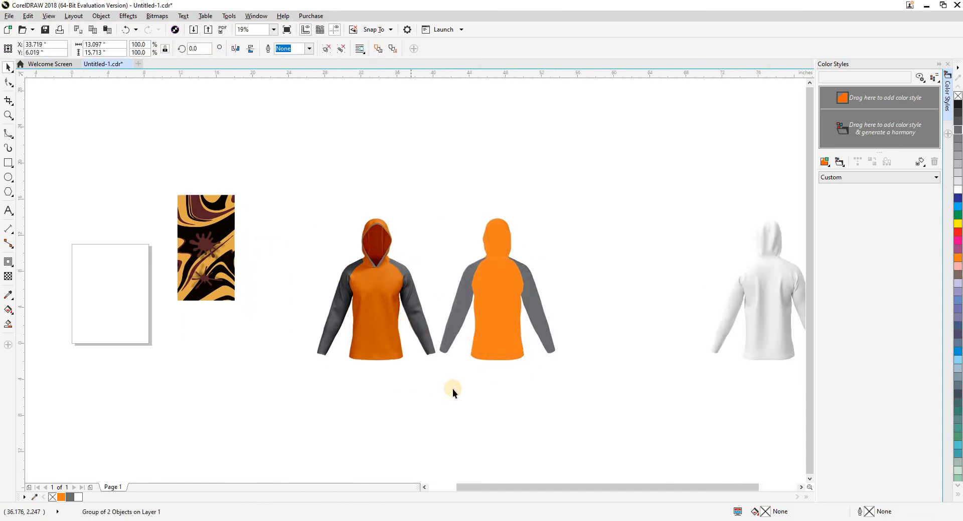
{"action": "key", "text": "Right"}
{"action": "left_click", "coordinate": [452, 389]}
{"action": "left_click_drag", "start_coordinate": [388, 292], "coordinate": [383, 345]}
{"action": "key", "text": "ctrl+z"}
- Centre the marbled pattern artwork horizontally and vertically on the front hoodie's body
{"action": "left_click_drag", "start_coordinate": [246, 346], "coordinate": [255, 364]}
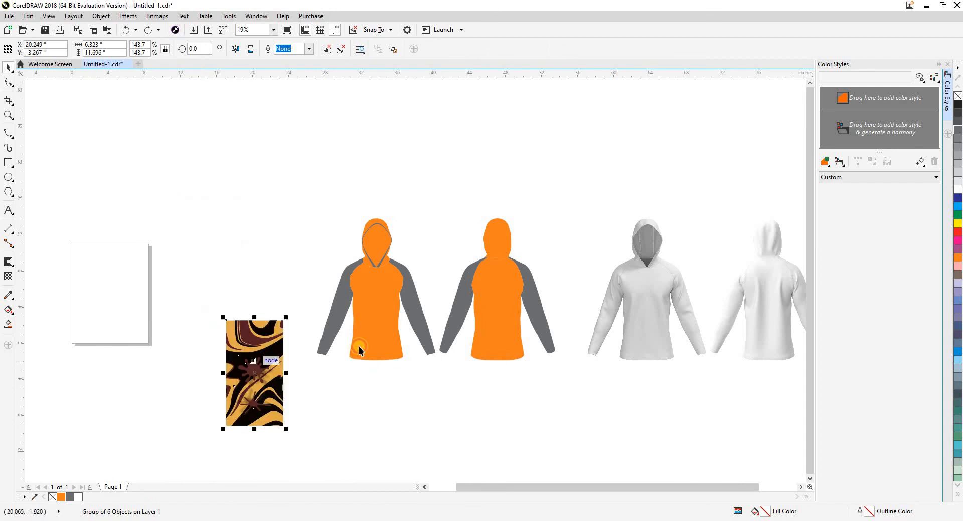
{"action": "left_click", "coordinate": [359, 350], "text": "shift"}
{"action": "key", "text": "c"}
{"action": "key", "text": "e"}
{"action": "left_click", "coordinate": [408, 427]}
{"action": "key", "text": "z"}
{"action": "left_click_drag", "start_coordinate": [301, 236], "coordinate": [453, 416]}
{"action": "key", "text": "space"}
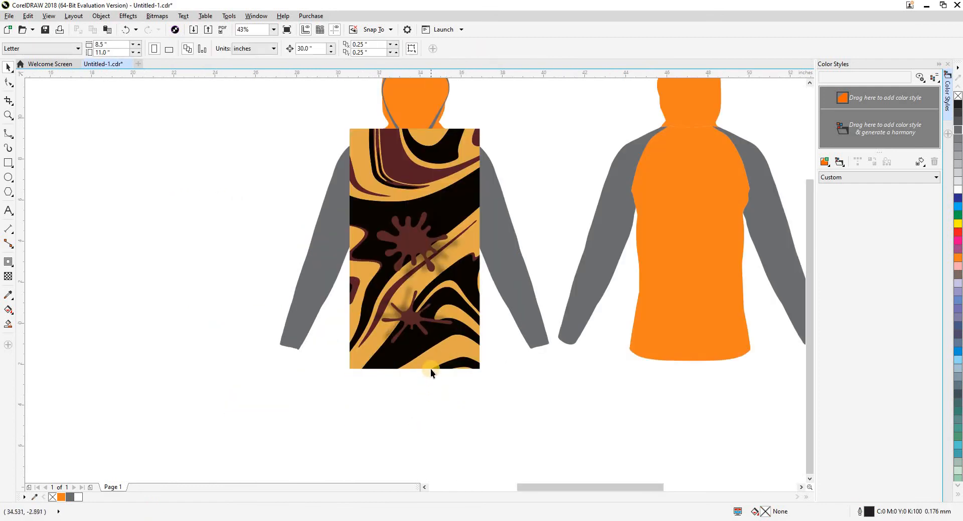
- Send the pattern artwork to the back and PowerClip it inside the front body shape
{"action": "left_click", "coordinate": [432, 370]}
{"action": "key", "text": "shift+Page_Down"}
{"action": "key", "text": "ctrl+1"}
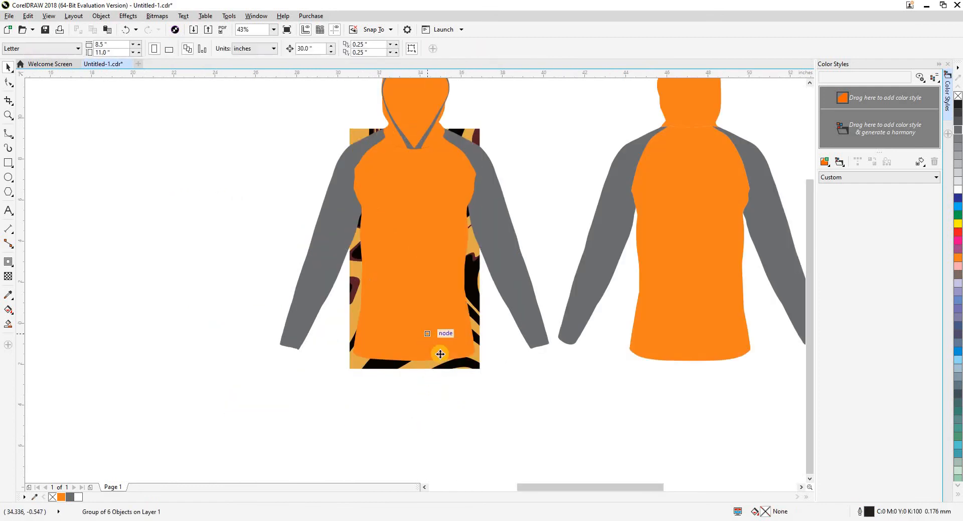
{"action": "left_click", "coordinate": [440, 354]}
{"action": "left_click", "coordinate": [460, 369]}
{"action": "left_click_drag", "start_coordinate": [458, 366], "coordinate": [476, 425]}
- Copy the artwork clipped in the front body and place the duplicate to the left of the front hoodie
{"action": "left_click", "coordinate": [479, 390], "text": "ctrl"}
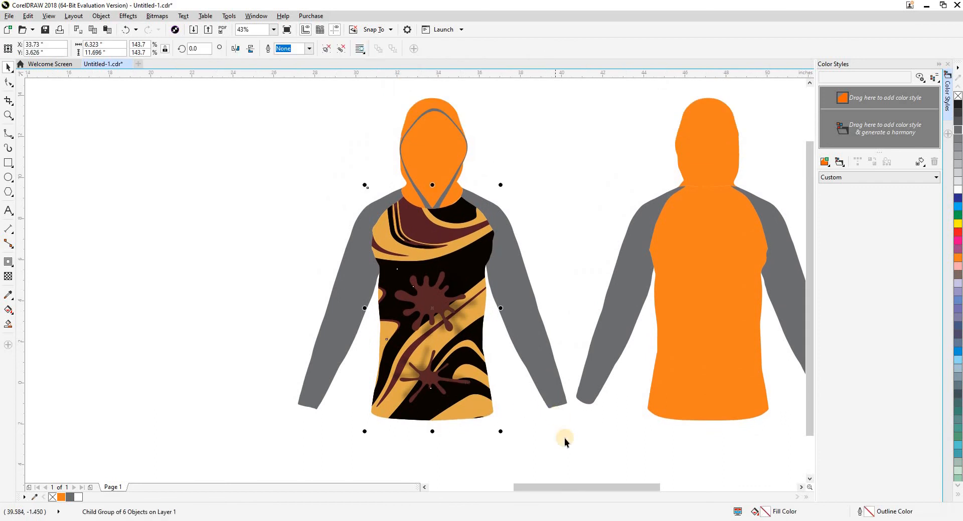
{"action": "key", "text": "ctrl+c"}
{"action": "key", "text": "ctrl+v"}
{"action": "left_click_drag", "start_coordinate": [451, 375], "coordinate": [214, 377]}
- Fill both front sleeves and the front hood with the dark maroon sampled from the artwork
{"action": "key", "text": "i"}
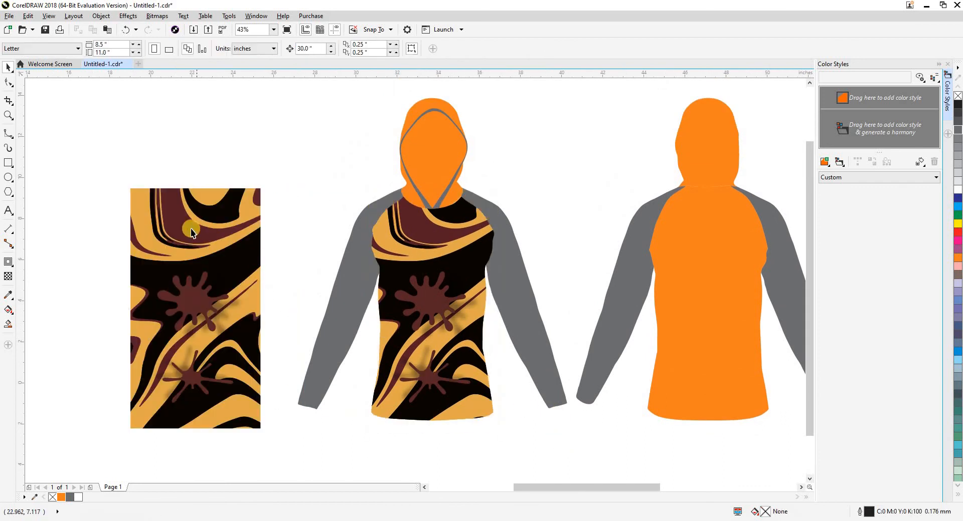
{"action": "left_click", "coordinate": [192, 229]}
{"action": "left_click", "coordinate": [351, 271]}
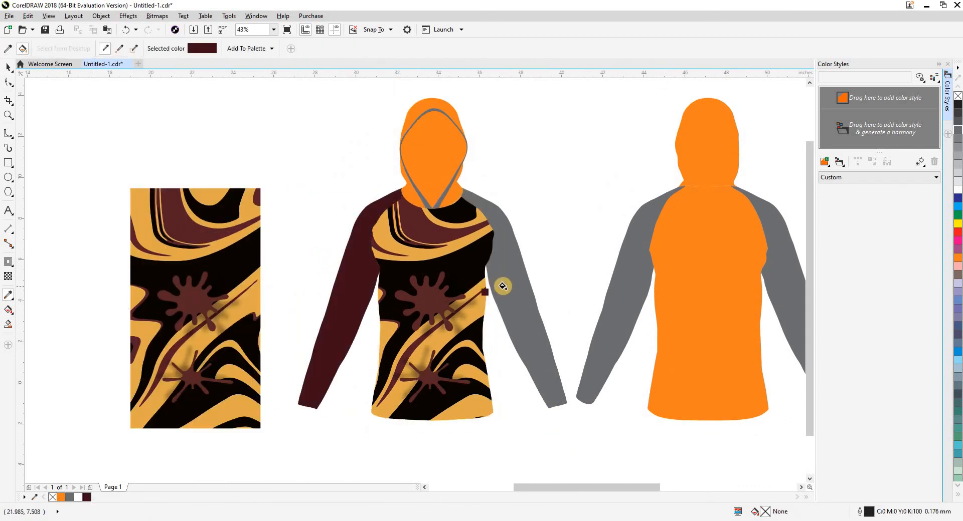
{"action": "left_click", "coordinate": [501, 286]}
{"action": "key", "text": "space"}
{"action": "scroll", "coordinate": [549, 179], "scroll_direction": "up", "scroll_amount": 2}
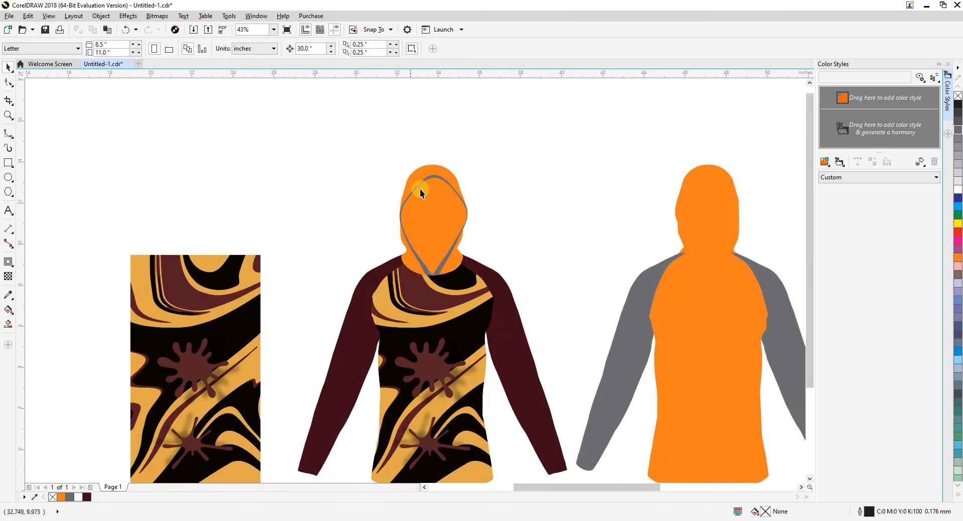
{"action": "left_click", "coordinate": [422, 176]}
- Fill the inside of the front hood with black and its face-opening trim with the artwork's golden yellow
{"action": "left_click", "coordinate": [442, 228]}
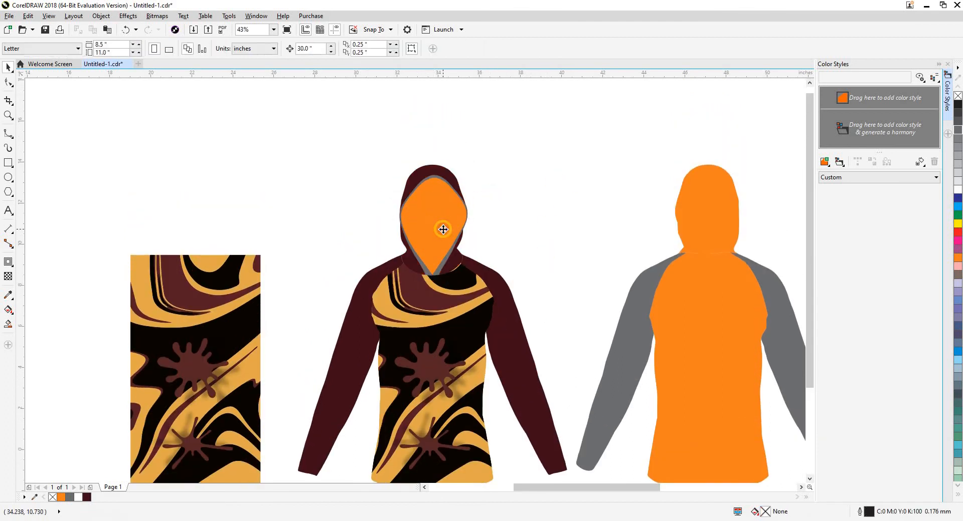
{"action": "left_click", "coordinate": [957, 104]}
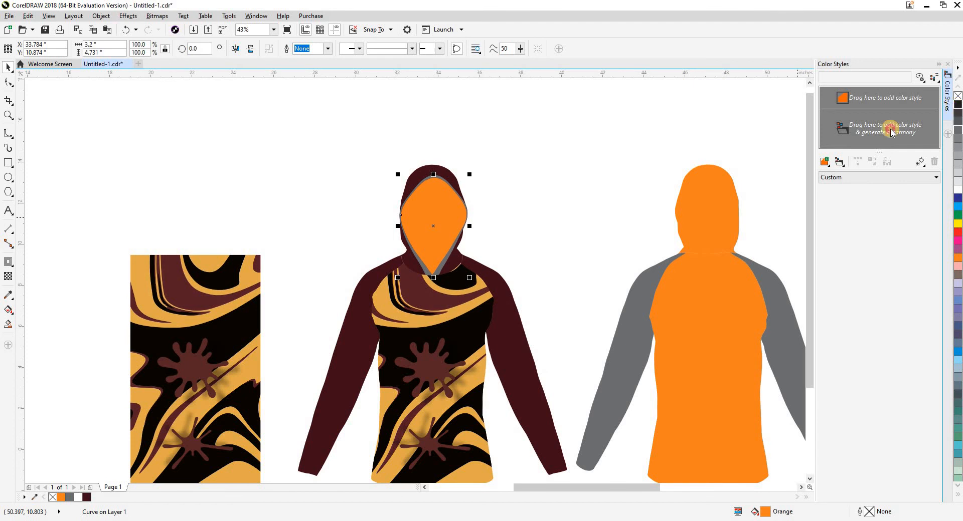
{"action": "left_click", "coordinate": [534, 180]}
{"action": "left_click_drag", "start_coordinate": [430, 218], "coordinate": [347, 177]}
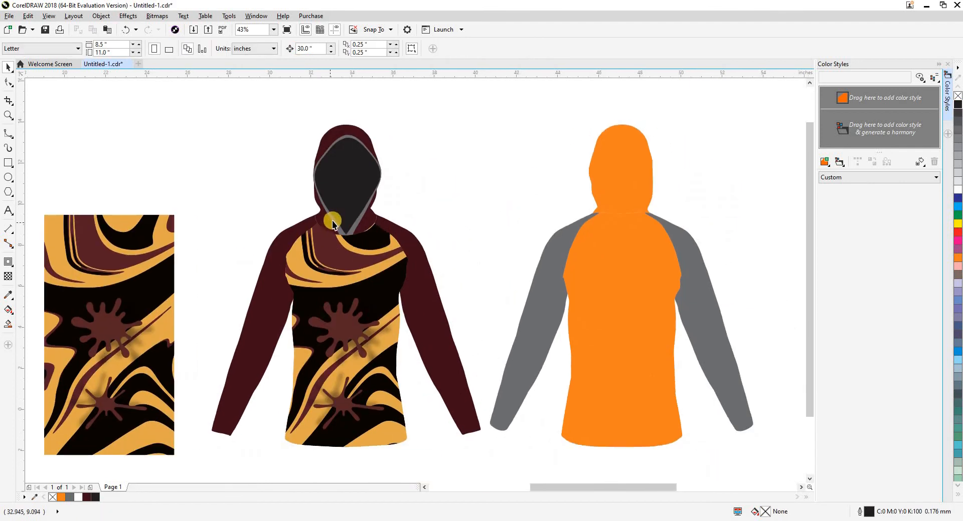
{"action": "left_click", "coordinate": [333, 221]}
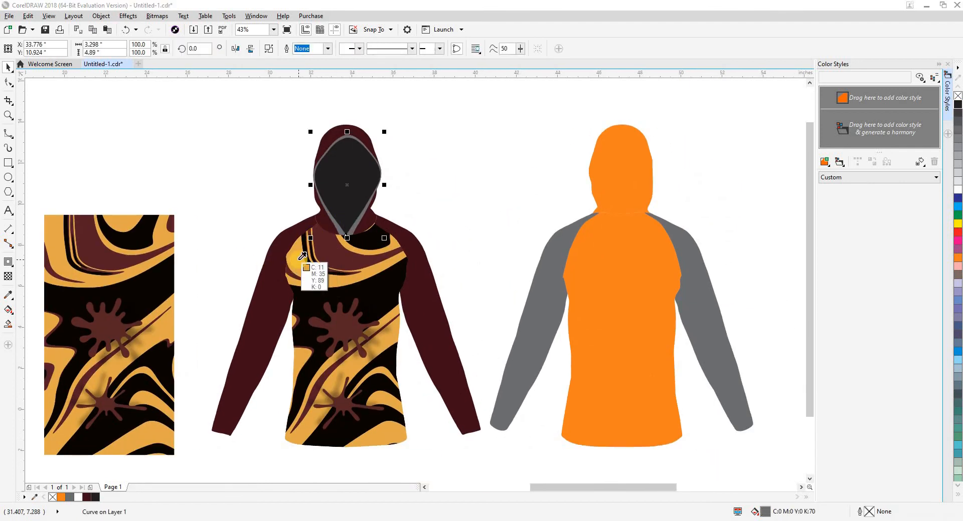
{"action": "left_click", "coordinate": [126, 224]}
{"action": "left_click", "coordinate": [159, 173]}
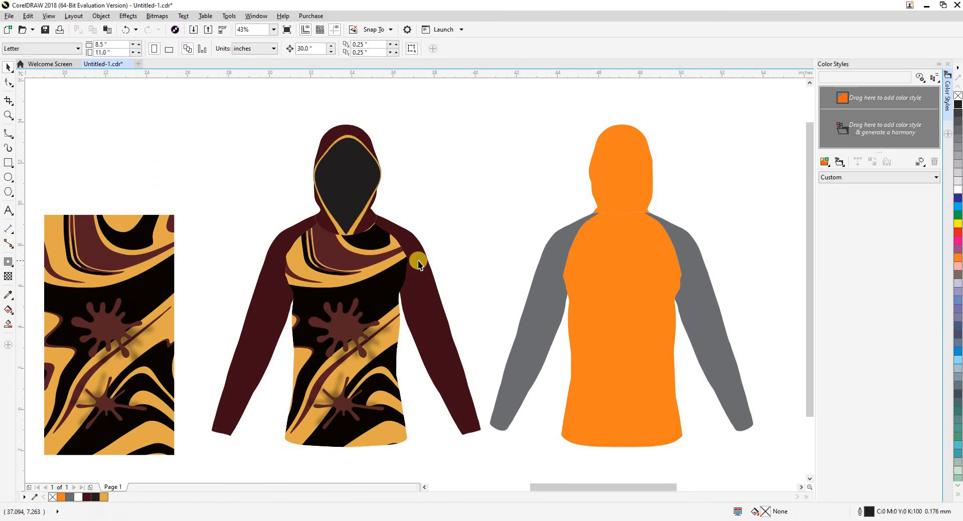
- Centre the duplicate pattern artwork horizontally and vertically on the back hoodie's body
{"action": "scroll", "coordinate": [421, 280], "scroll_direction": "down", "scroll_amount": 2}
{"action": "scroll", "coordinate": [492, 271], "scroll_direction": "up", "scroll_amount": 2}
{"action": "left_click", "coordinate": [492, 267]}
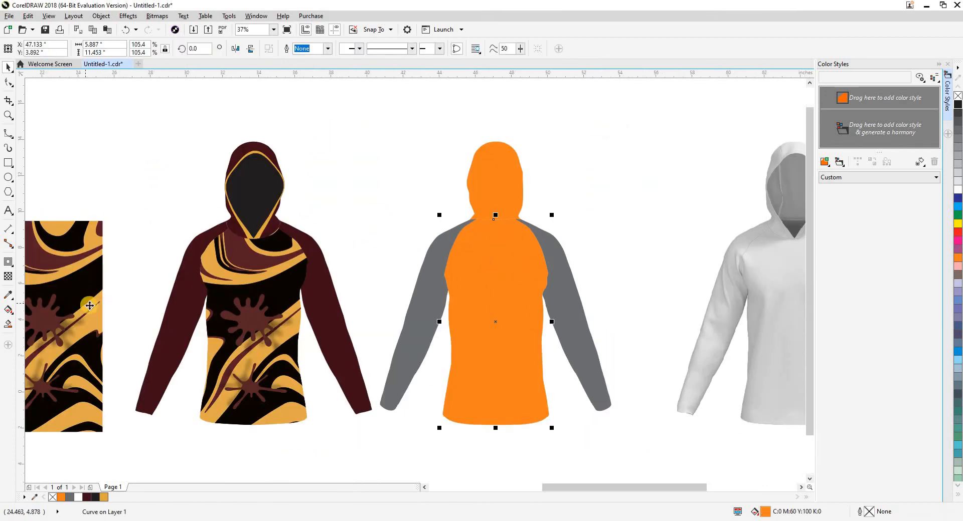
{"action": "left_click", "coordinate": [89, 304]}
{"action": "left_click_drag", "start_coordinate": [332, 311], "coordinate": [382, 282]}
{"action": "left_click", "coordinate": [533, 310], "text": "shift"}
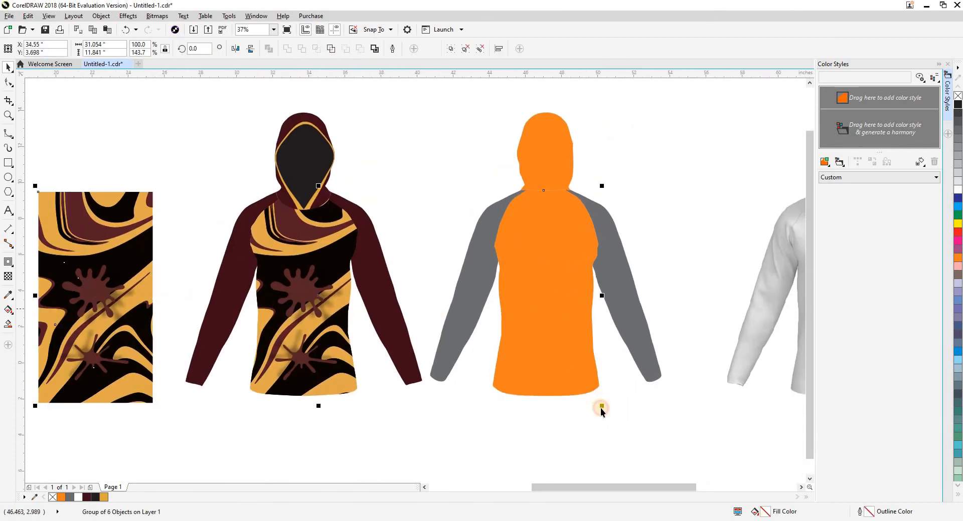
{"action": "key", "text": "c"}
{"action": "key", "text": "e"}
{"action": "left_click", "coordinate": [603, 428]}
- Send the duplicate artwork to the back and PowerClip it inside the back body shape
{"action": "left_click", "coordinate": [586, 385]}
{"action": "key", "text": "shift+Page_Down"}
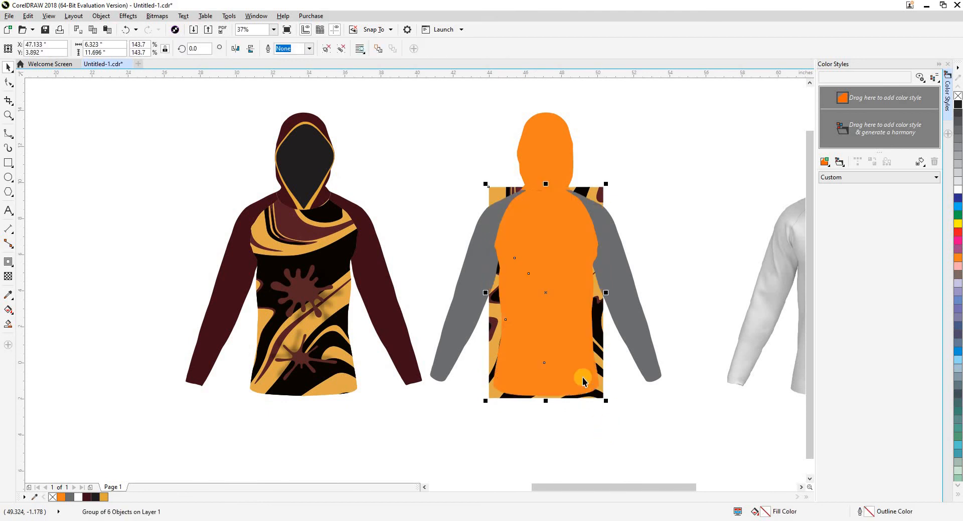
{"action": "key", "text": "ctrl+1"}
{"action": "left_click", "coordinate": [574, 363]}
{"action": "left_click", "coordinate": [595, 438]}
- Mirror the artwork clipped inside the back body horizontally
{"action": "left_click", "coordinate": [540, 351], "text": "ctrl"}
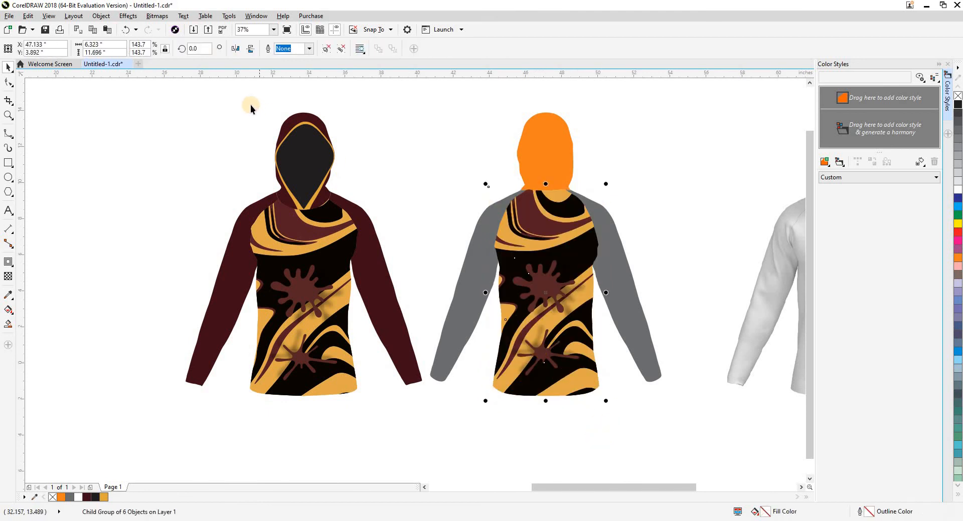
{"action": "left_click", "coordinate": [235, 51]}
{"action": "left_click", "coordinate": [227, 134]}
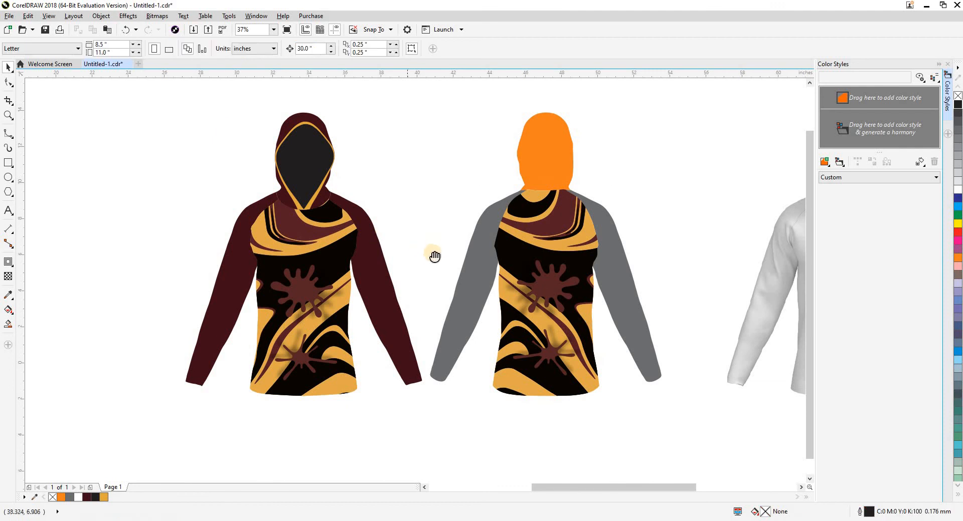
- Fill both back sleeves and the back hood with the dark maroon from the document palette
{"action": "left_click", "coordinate": [461, 270]}
{"action": "left_click", "coordinate": [86, 497]}
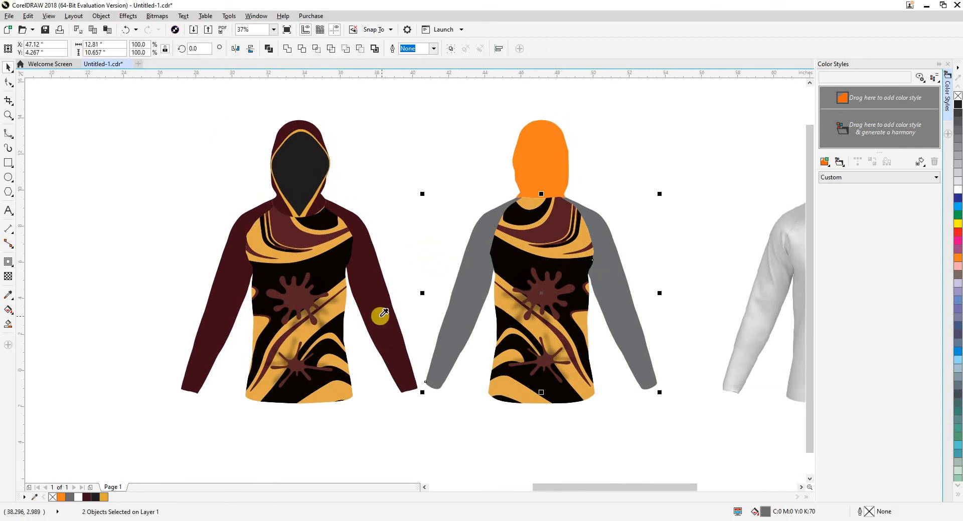
{"action": "left_click", "coordinate": [465, 196]}
{"action": "left_click", "coordinate": [532, 163]}
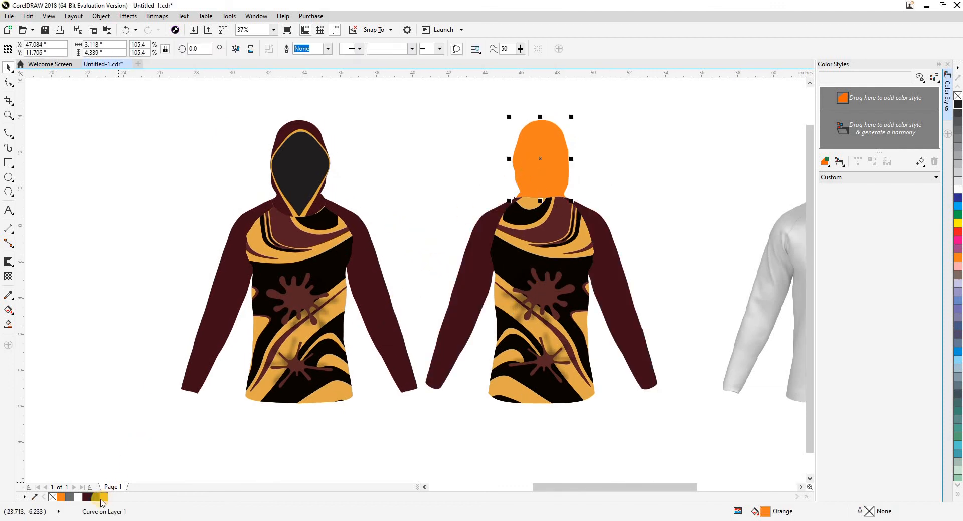
{"action": "left_click", "coordinate": [86, 497]}
{"action": "left_click", "coordinate": [449, 222]}
- Move the front and back shading groups back onto the patterned hoodies
{"action": "scroll", "coordinate": [449, 221], "scroll_direction": "down", "scroll_amount": 2}
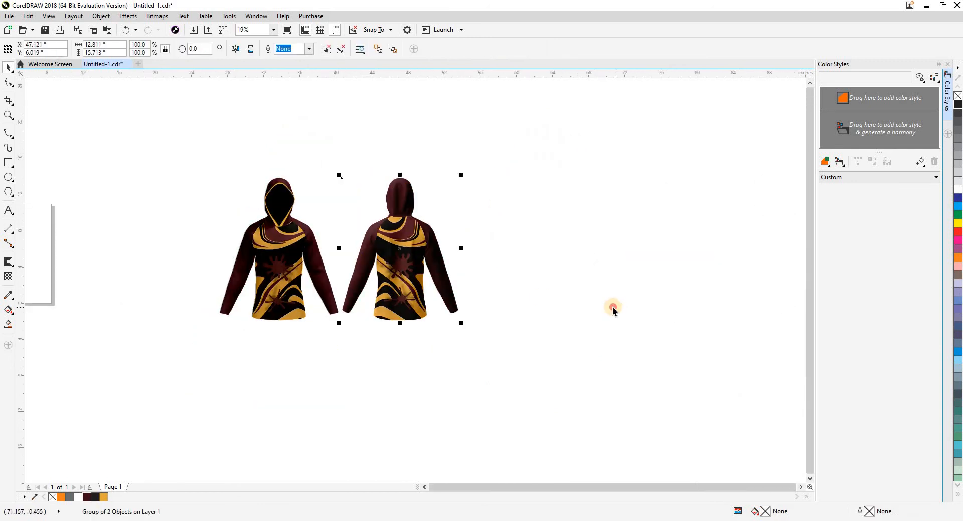
{"action": "key", "text": "z"}
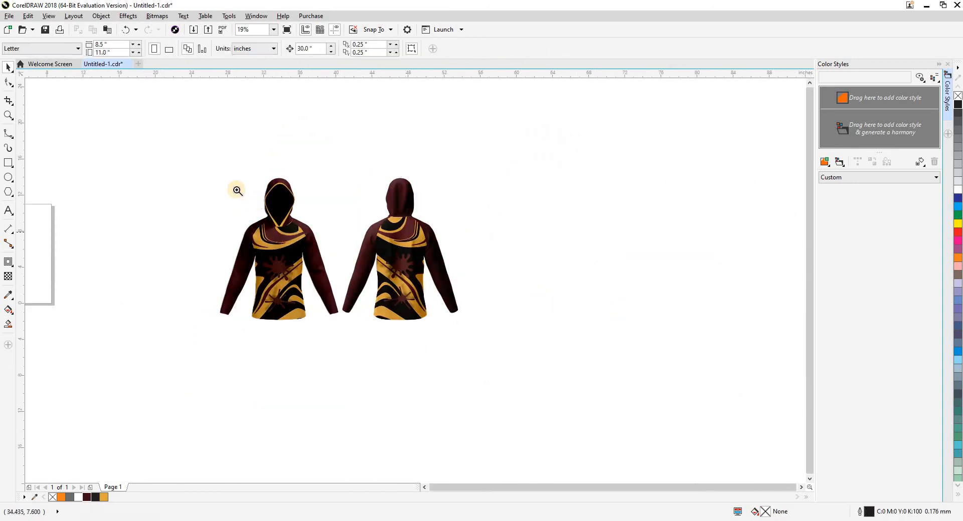
{"action": "left_click_drag", "start_coordinate": [207, 169], "coordinate": [493, 345]}
{"action": "key", "text": "space"}
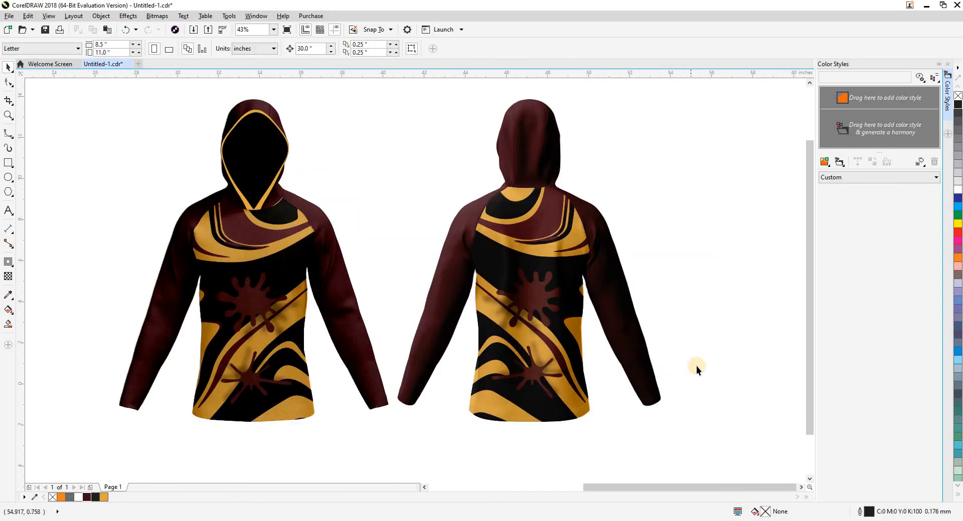
{"action": "left_click_drag", "start_coordinate": [689, 359], "coordinate": [697, 366]}
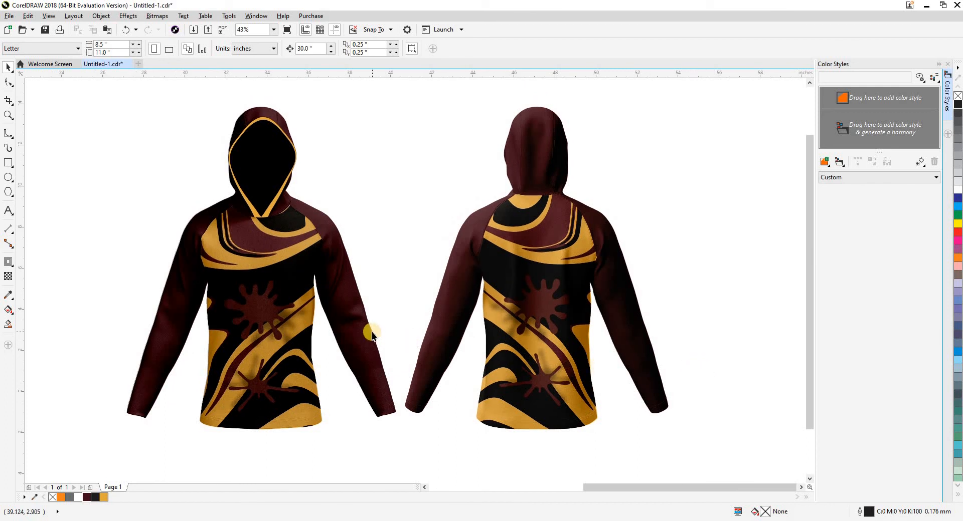
{"action": "scroll", "coordinate": [375, 330], "scroll_direction": "down", "scroll_amount": 2}
{"action": "key", "text": "z"}
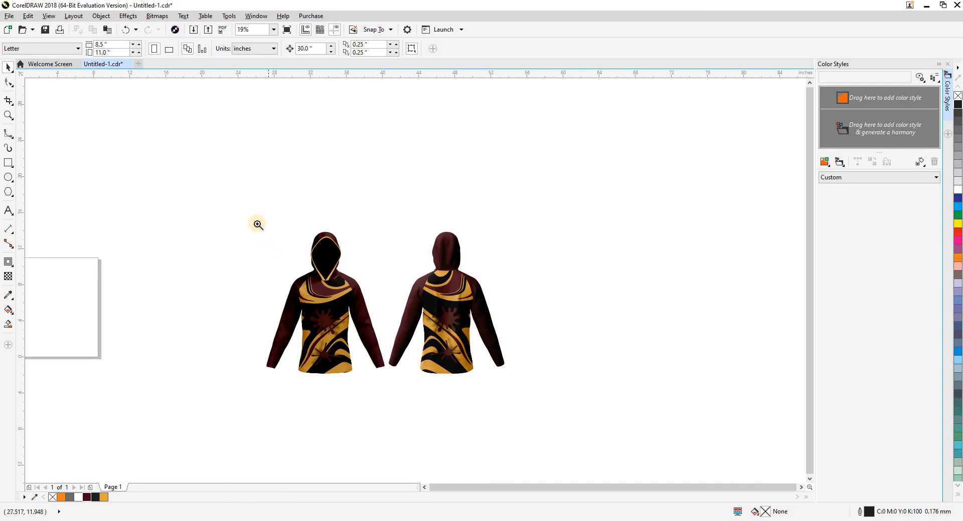
{"action": "left_click_drag", "start_coordinate": [254, 220], "coordinate": [545, 402]}
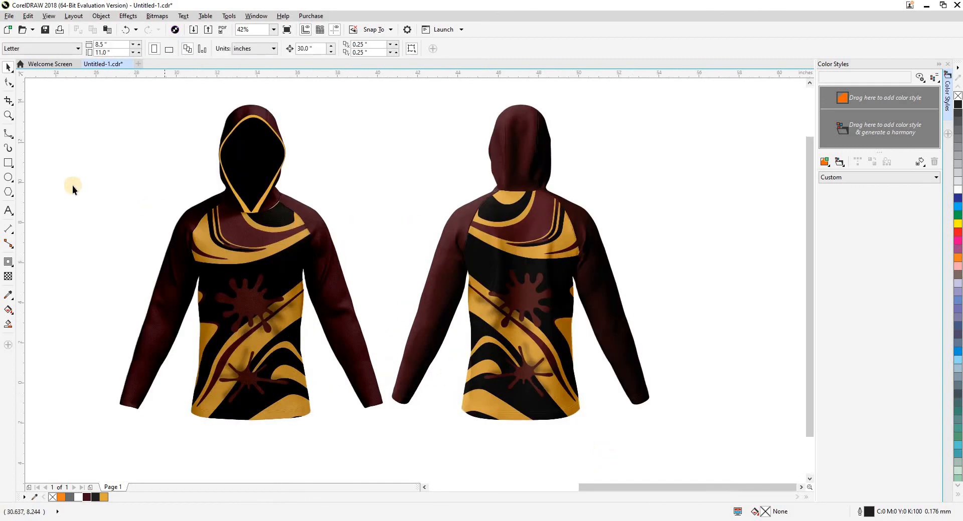
- Draw a background rectangle around both hoodies and adjust its sides to a width of about 28 inches
{"action": "left_click", "coordinate": [8, 162]}
{"action": "scroll", "coordinate": [227, 261], "scroll_direction": "down", "scroll_amount": 2}
{"action": "left_click_drag", "start_coordinate": [153, 178], "coordinate": [432, 343]}
{"action": "key", "text": "space"}
{"action": "left_click_drag", "start_coordinate": [149, 259], "coordinate": [171, 261]}
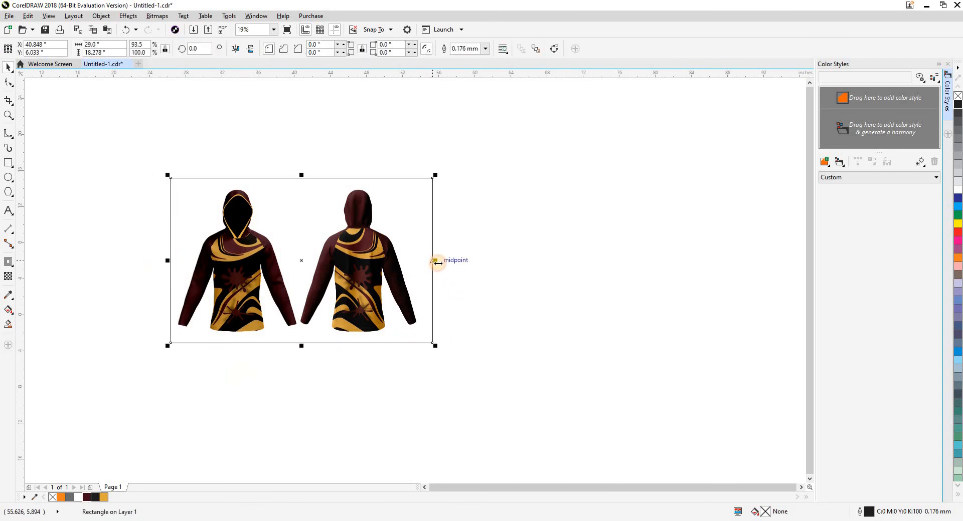
{"action": "left_click_drag", "start_coordinate": [435, 260], "coordinate": [436, 271]}
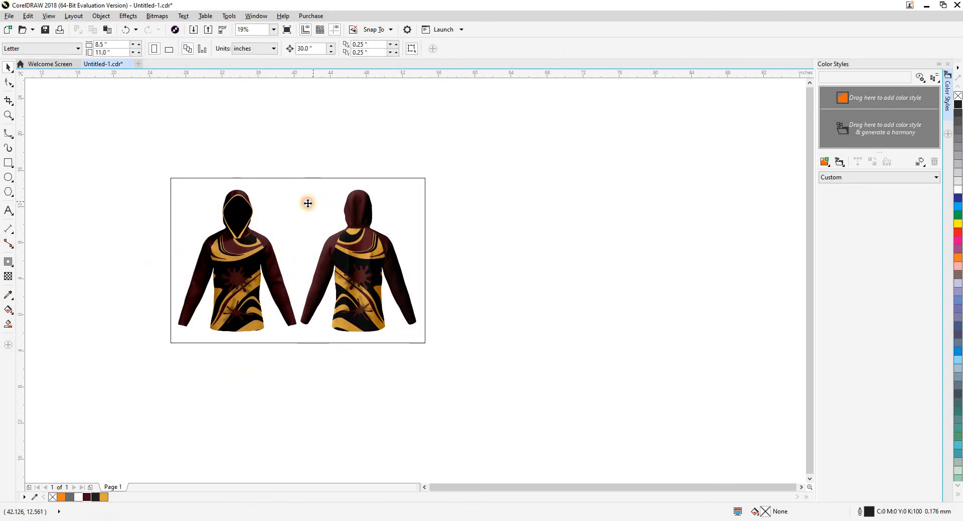
- Fill the background rectangle with 20% black and send it behind both hoodies
{"action": "left_click", "coordinate": [287, 199]}
{"action": "left_click", "coordinate": [424, 185]}
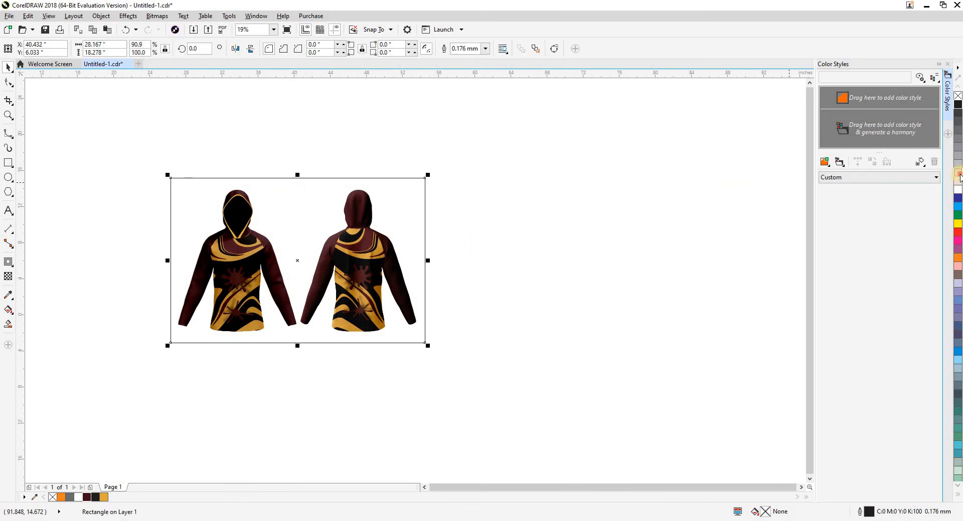
{"action": "left_click", "coordinate": [957, 172]}
{"action": "key", "text": "shift+Page_Down"}
{"action": "key", "text": "z"}
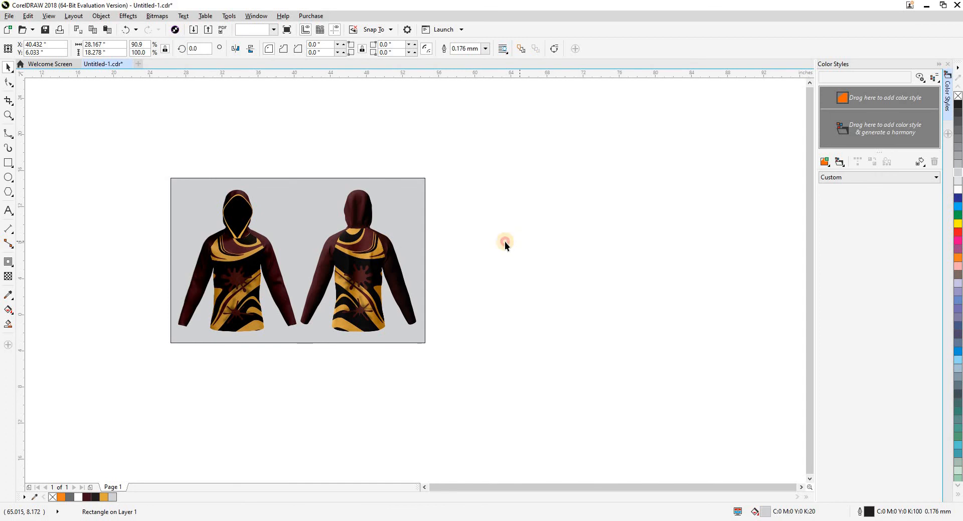
{"action": "left_click_drag", "start_coordinate": [160, 163], "coordinate": [654, 420]}
{"action": "left_click", "coordinate": [534, 384]}
{"action": "left_click", "coordinate": [638, 418]}
{"action": "left_click", "coordinate": [653, 419]}
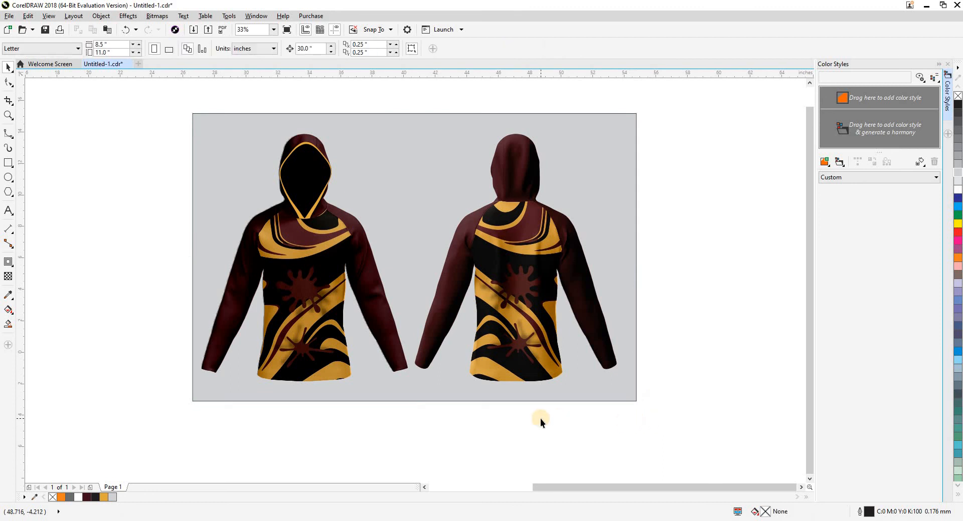
- Add the partial password as Arial artistic text beside the mockup and enlarge it to about 68 pt
{"action": "left_click_drag", "start_coordinate": [536, 435], "coordinate": [565, 426]}
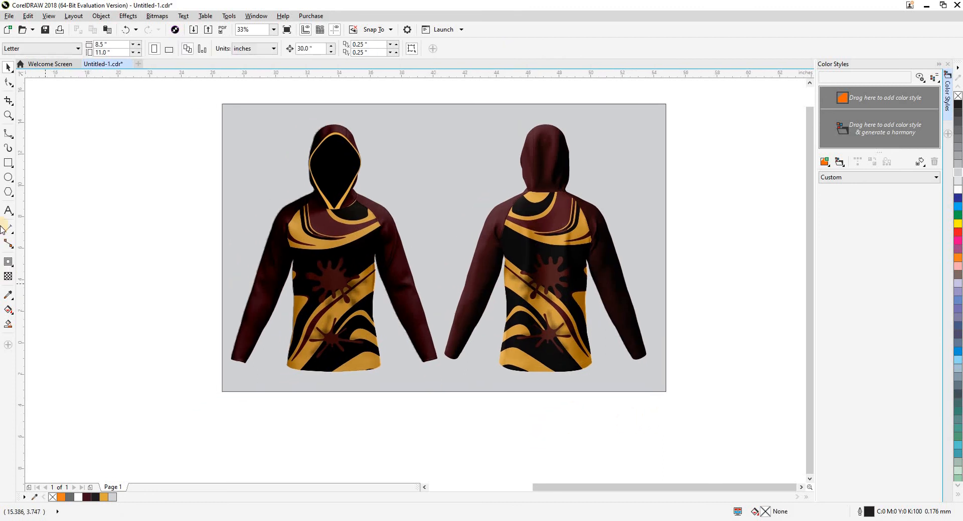
{"action": "left_click", "coordinate": [8, 211]}
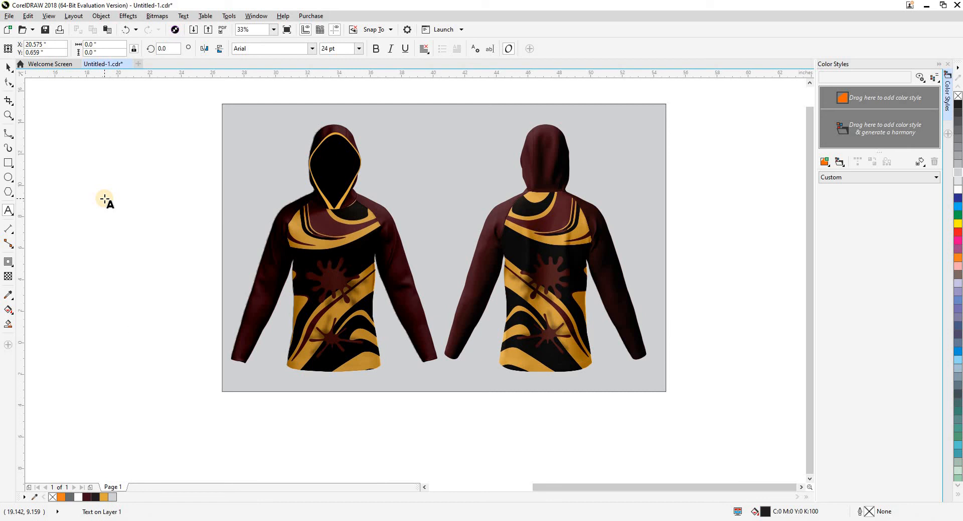
{"action": "type", "text": "raphicd"}
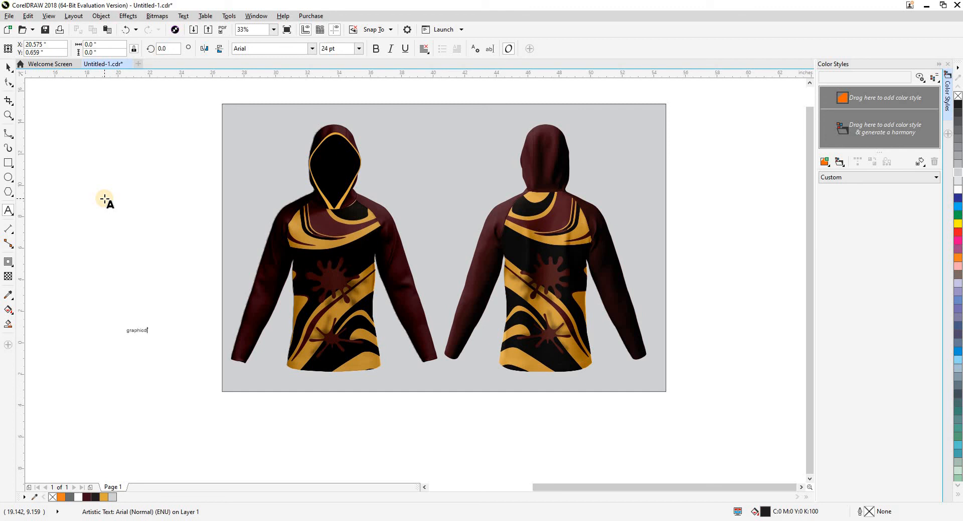
{"action": "key", "text": "ctrl+space"}
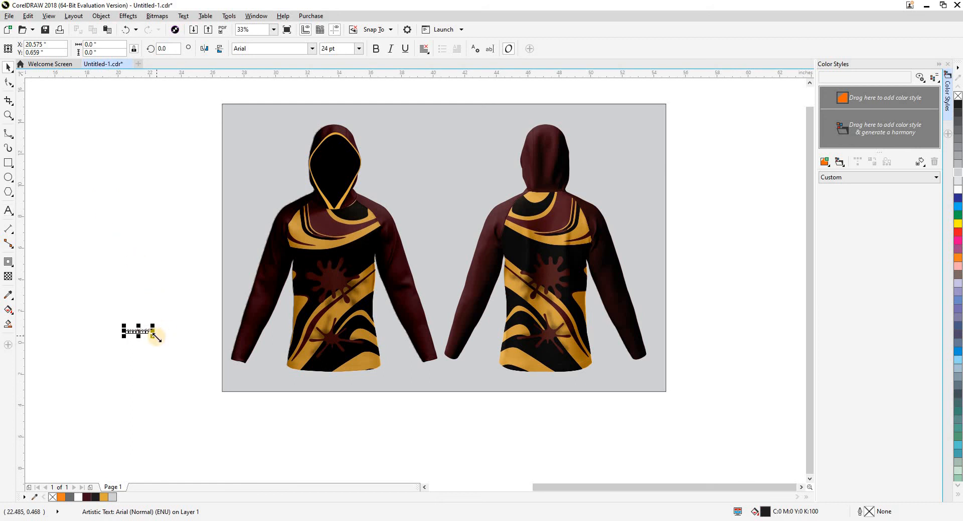
{"action": "left_click_drag", "start_coordinate": [155, 334], "coordinate": [197, 370]}
- Duplicate the text below the original and replace the copy's wording with "watch the complete video for the full password"
{"action": "left_click_drag", "start_coordinate": [167, 339], "coordinate": [212, 306]}
{"action": "left_click", "coordinate": [167, 299]}
{"action": "right_click", "coordinate": [213, 306]}
{"action": "double_click", "coordinate": [213, 305]}
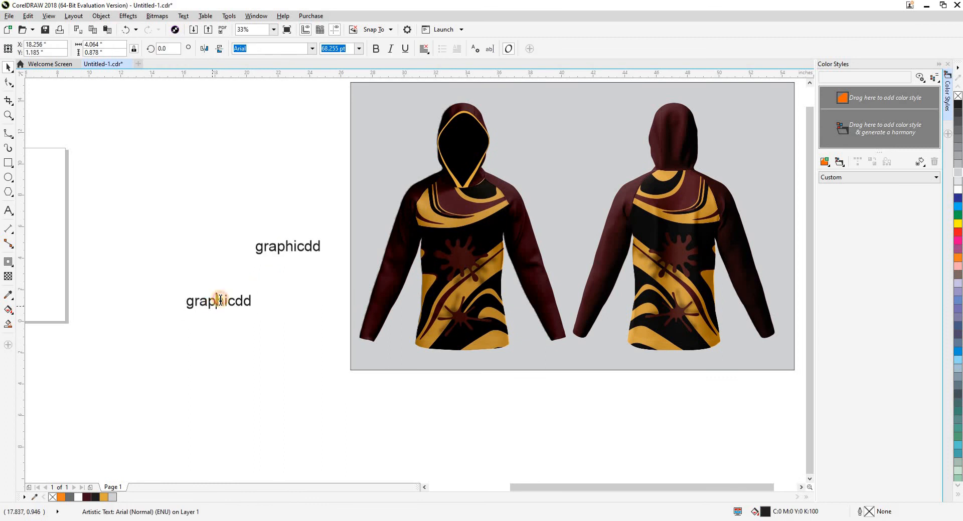
{"action": "double_click", "coordinate": [221, 300]}
{"action": "type", "text": "watch the complete video for the"}
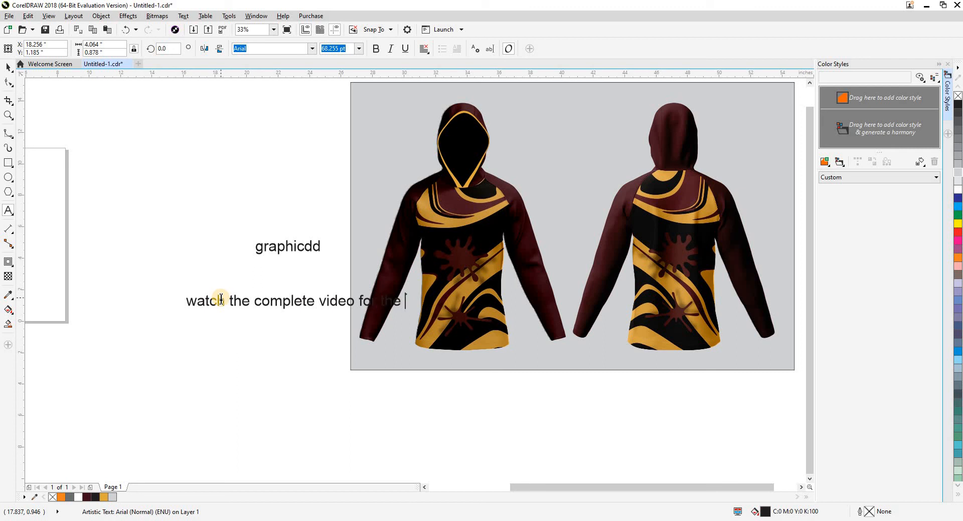
{"action": "type", "text": "assword"}
{"action": "key", "text": "ctrl+space"}
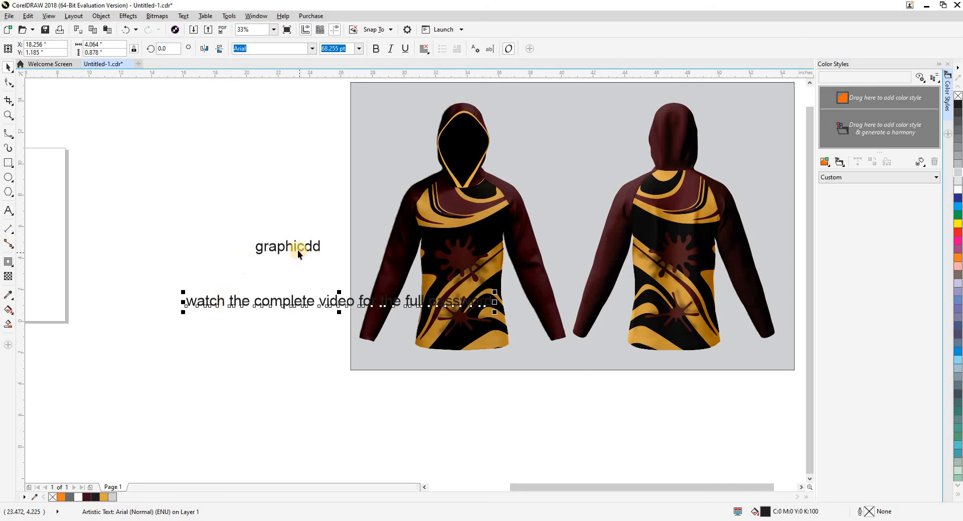
- Centre the two text lines on each other horizontally and move them together above the grey background rectangle
{"action": "left_click", "coordinate": [297, 251], "text": "shift"}
{"action": "left_click_drag", "start_coordinate": [297, 251], "coordinate": [229, 251]}
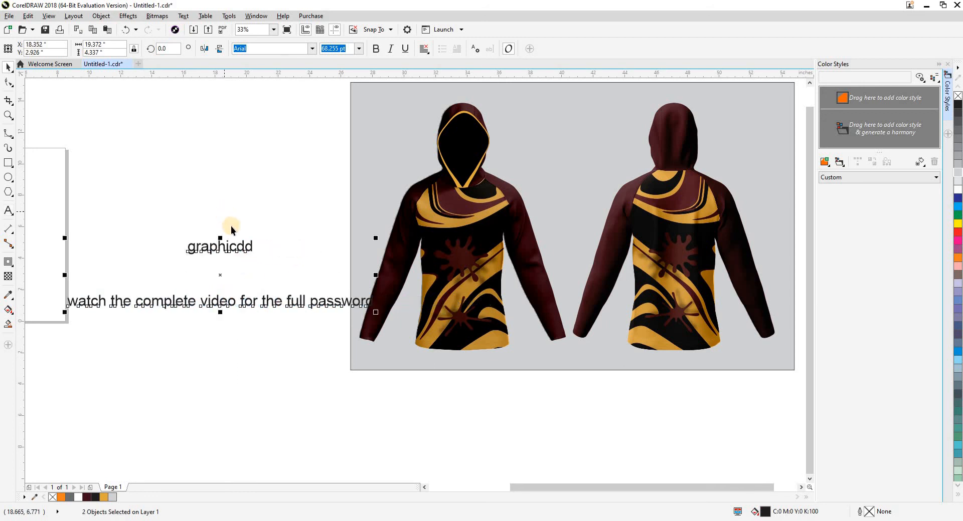
{"action": "scroll", "coordinate": [292, 290], "scroll_direction": "left", "scroll_amount": 2}
{"action": "scroll", "coordinate": [293, 291], "scroll_direction": "down", "scroll_amount": 1}
{"action": "left_click_drag", "start_coordinate": [301, 275], "coordinate": [471, 167]}
- Move the short upper text line straight down to sit just above the longer sentence
{"action": "key", "text": "F2"}
{"action": "left_click_drag", "start_coordinate": [375, 155], "coordinate": [576, 246]}
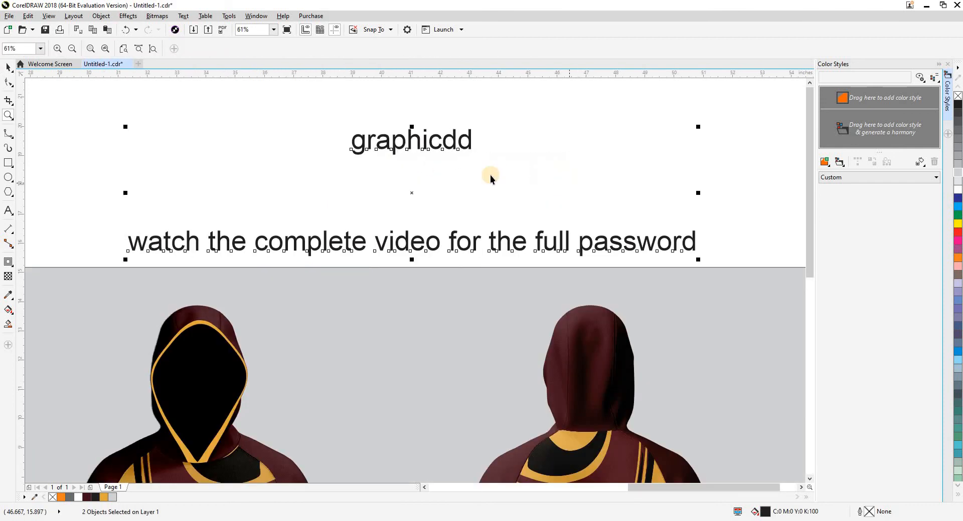
{"action": "key", "text": "space"}
{"action": "left_click_drag", "start_coordinate": [431, 146], "coordinate": [431, 211]}
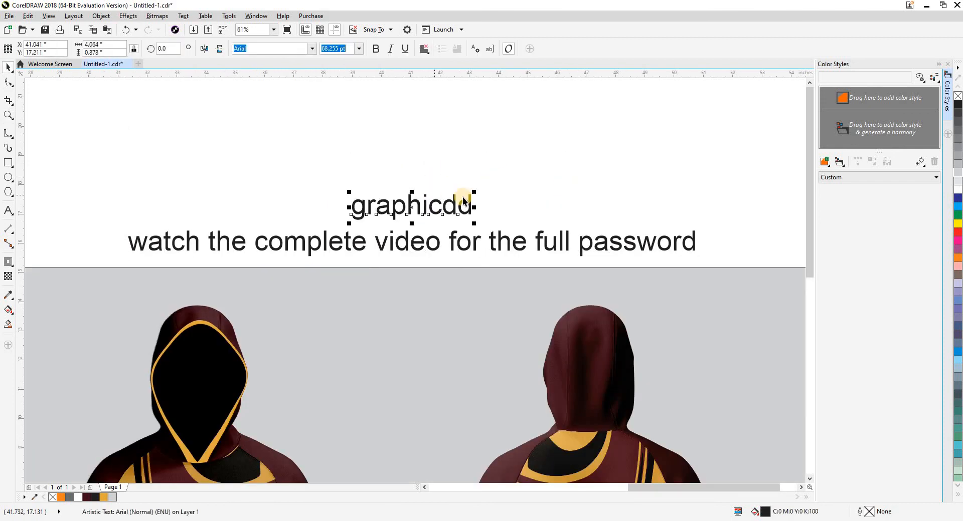
{"action": "left_click", "coordinate": [518, 170]}
{"action": "scroll", "coordinate": [494, 181], "scroll_direction": "down", "scroll_amount": 1}
{"action": "scroll", "coordinate": [271, 187], "scroll_direction": "down", "scroll_amount": 1}
{"action": "key", "text": "z"}
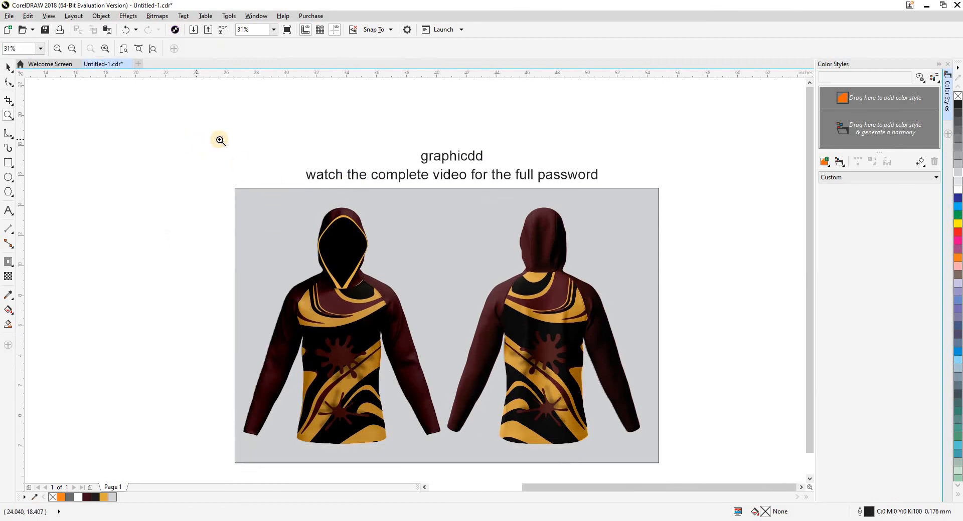
{"action": "left_click_drag", "start_coordinate": [220, 140], "coordinate": [662, 465]}
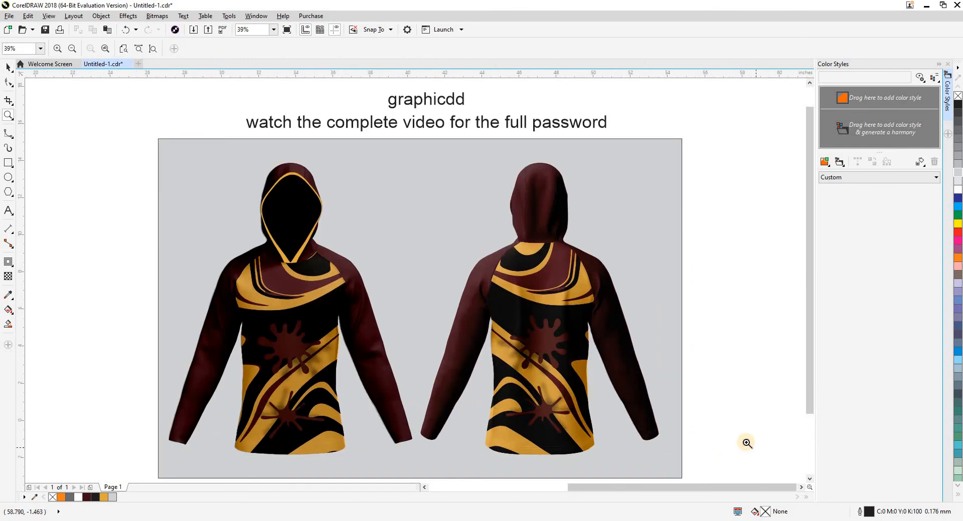
{"action": "key", "text": "space"}
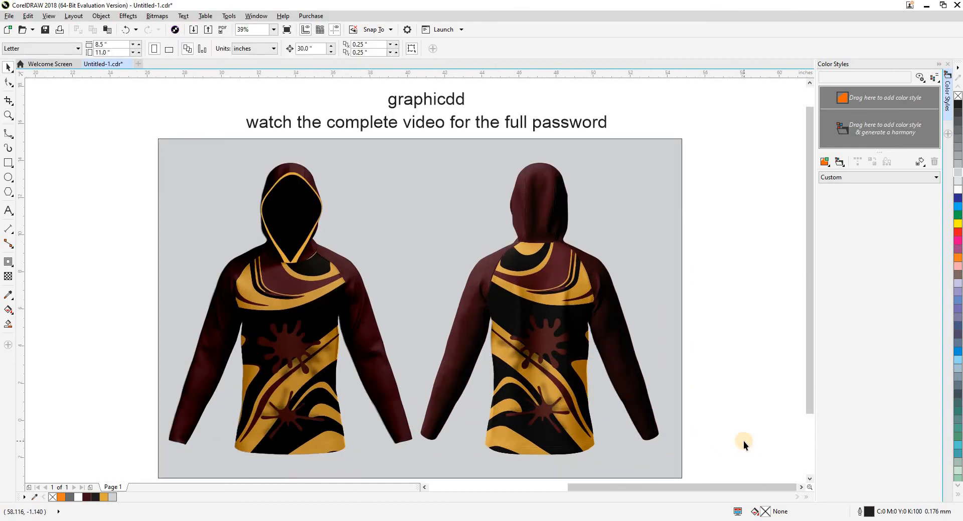